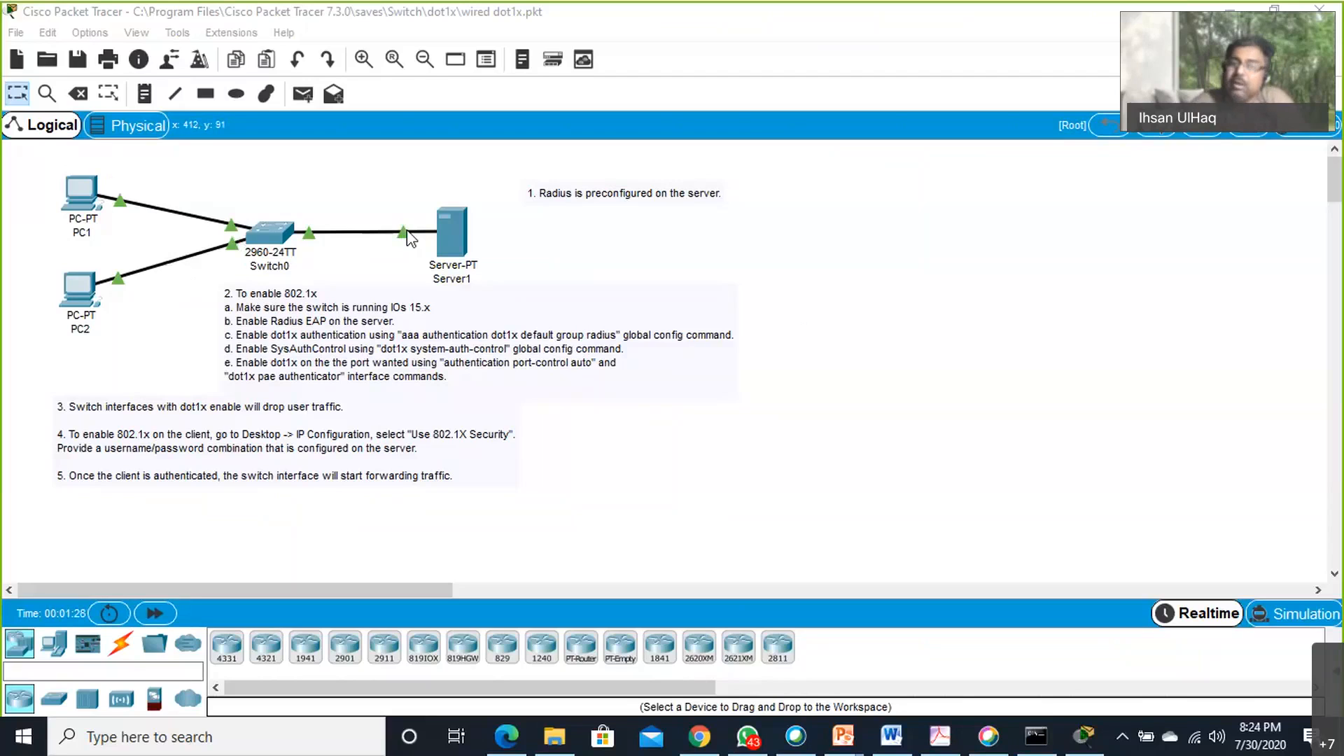
# Open the AAA service settings on Server1 and review the Radius port, client entry and user setup.
pyautogui.click(462, 242)
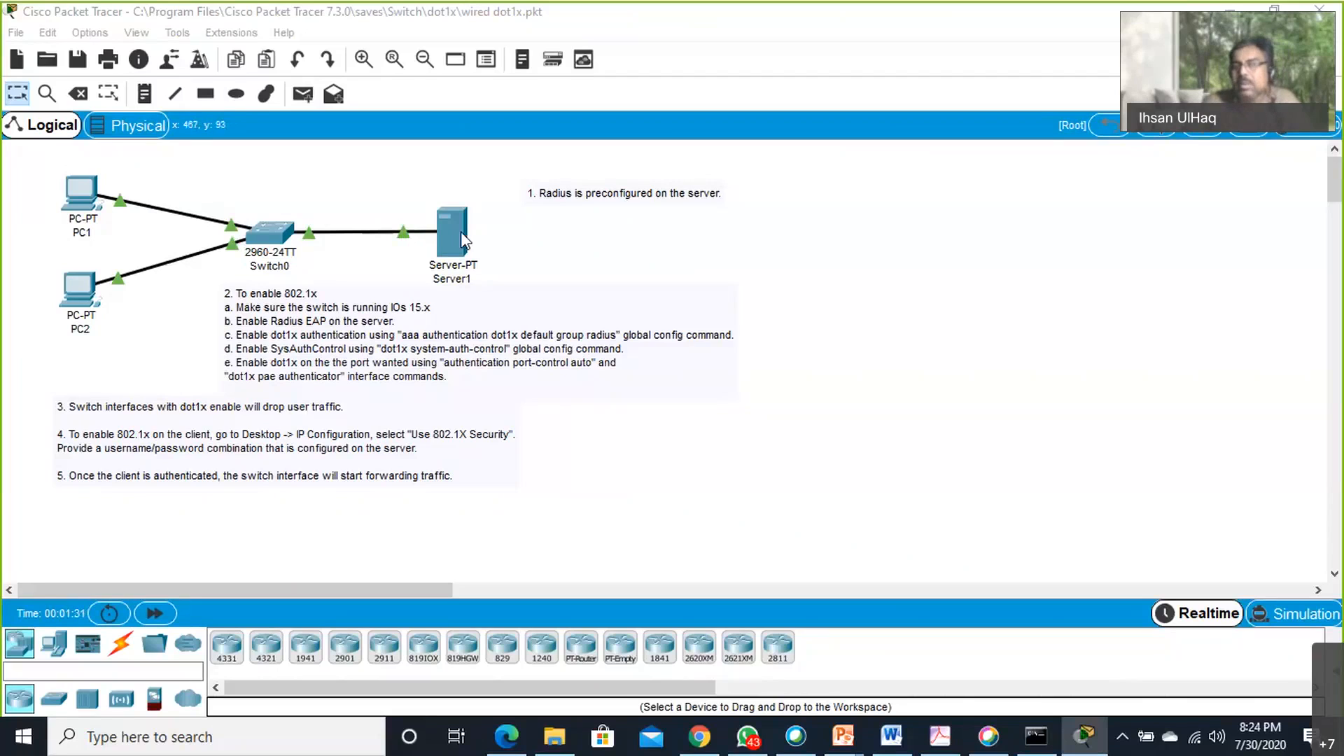
pyautogui.click(462, 241)
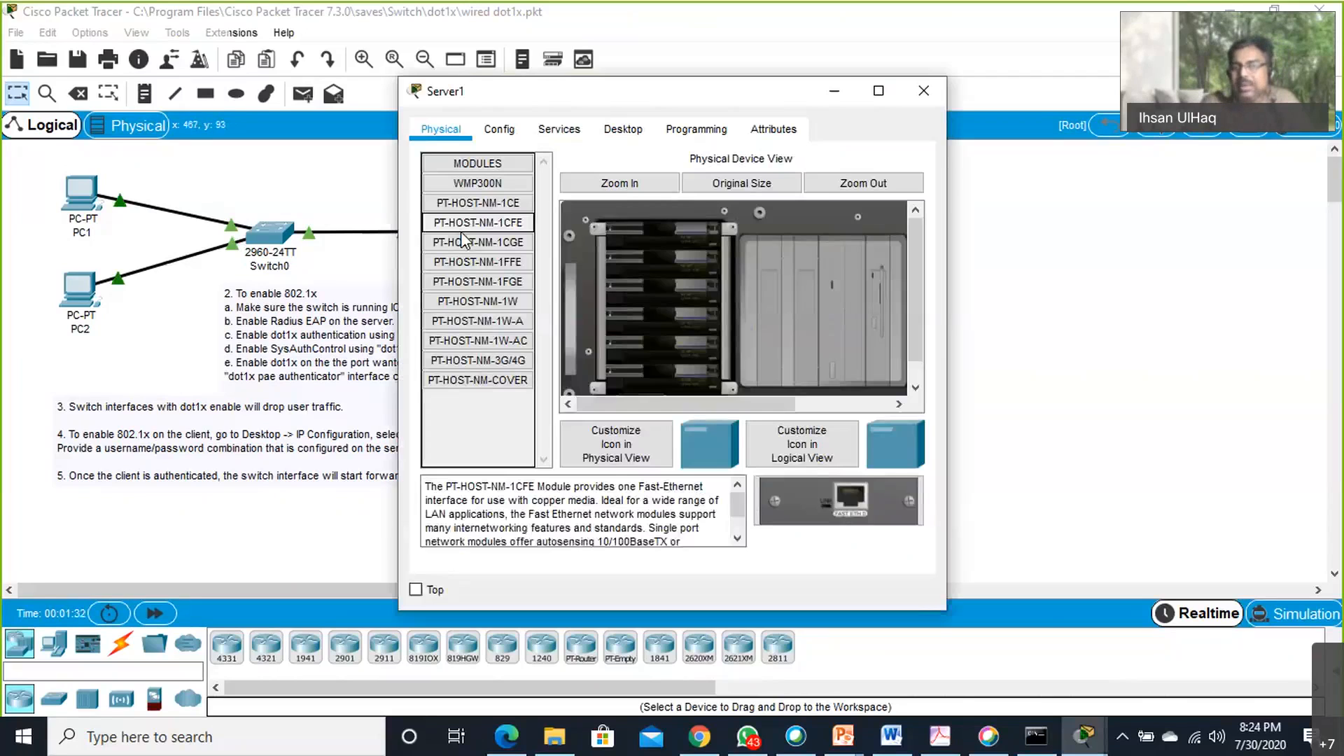
pyautogui.click(560, 132)
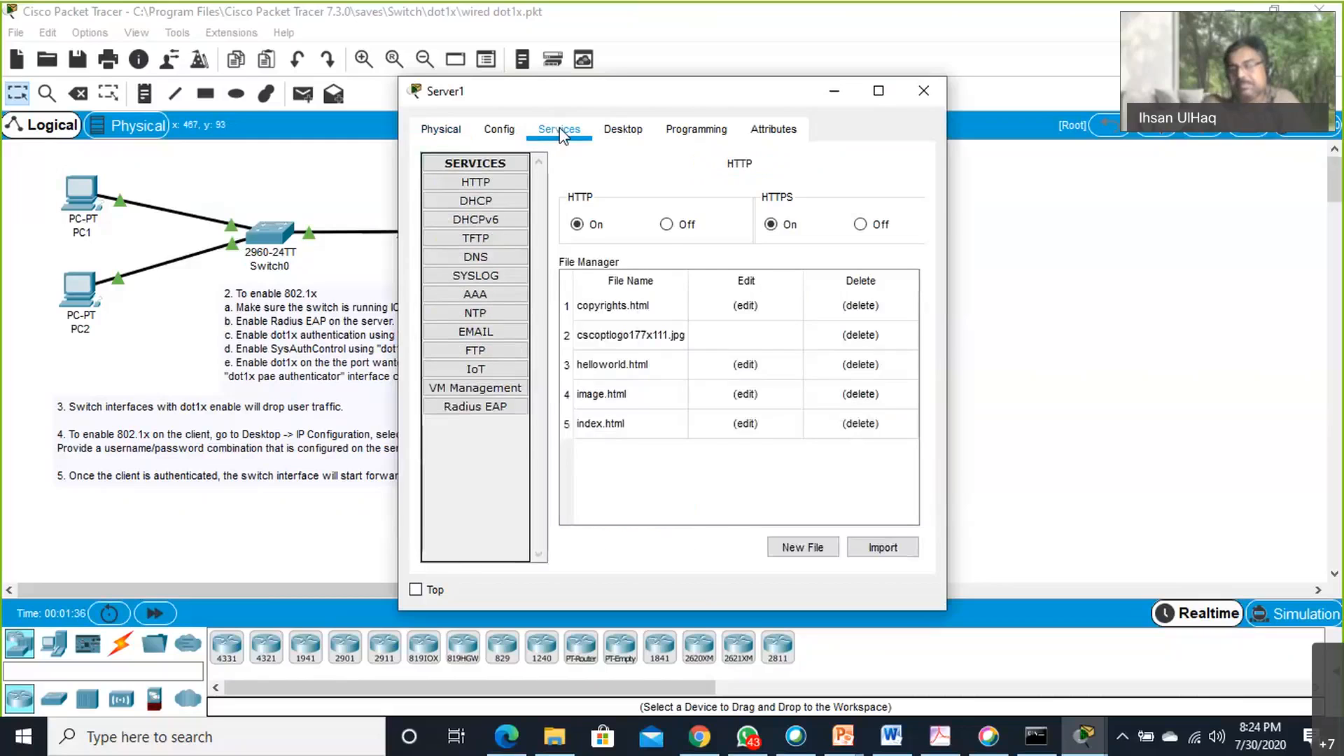
pyautogui.click(478, 297)
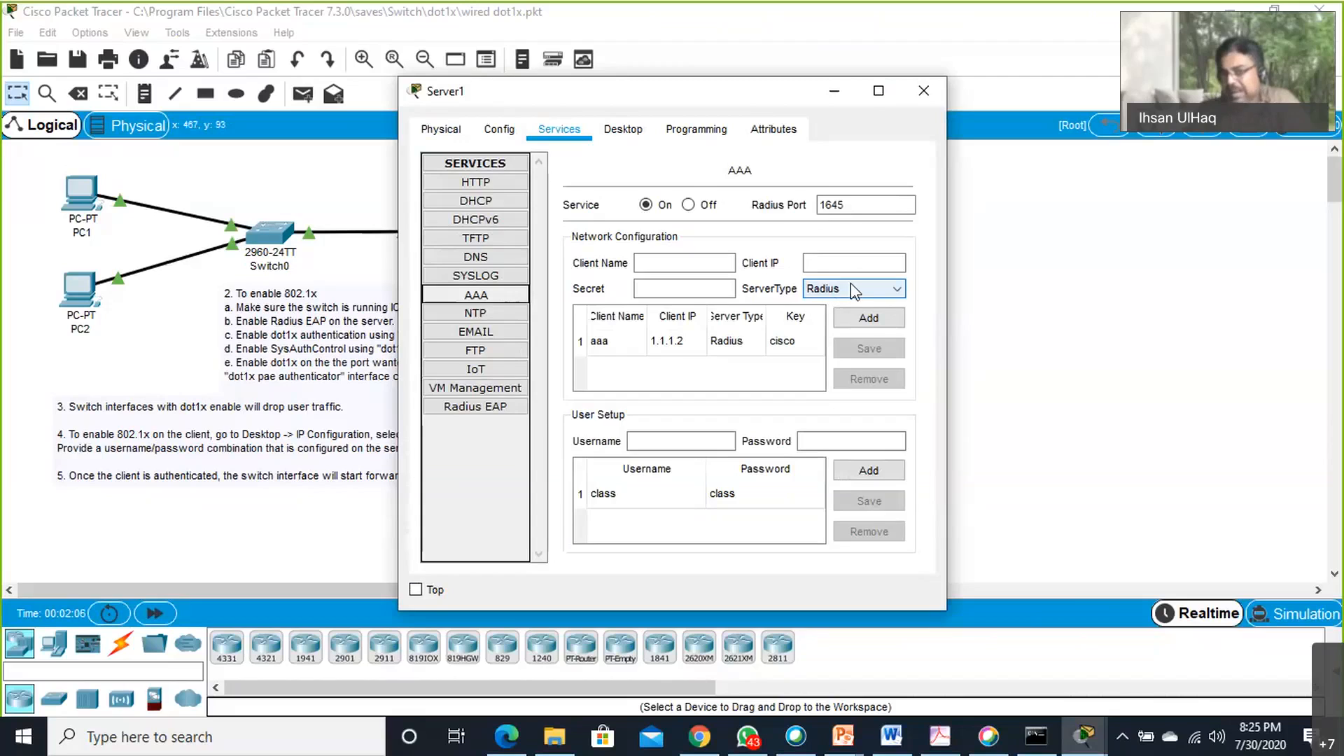
pyautogui.click(845, 208)
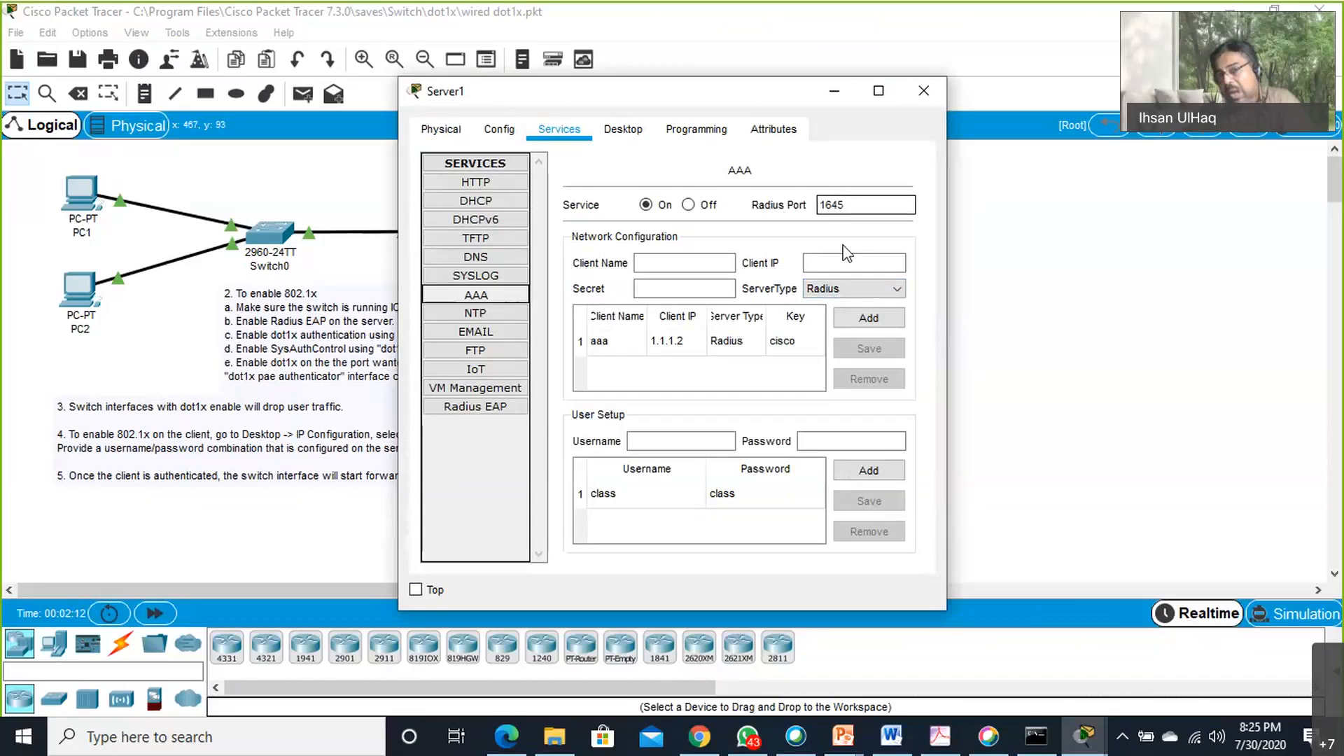
# Try the Tacacs server type in Server1's AAA network configuration, returning the selection to Radius.
pyautogui.click(898, 296)
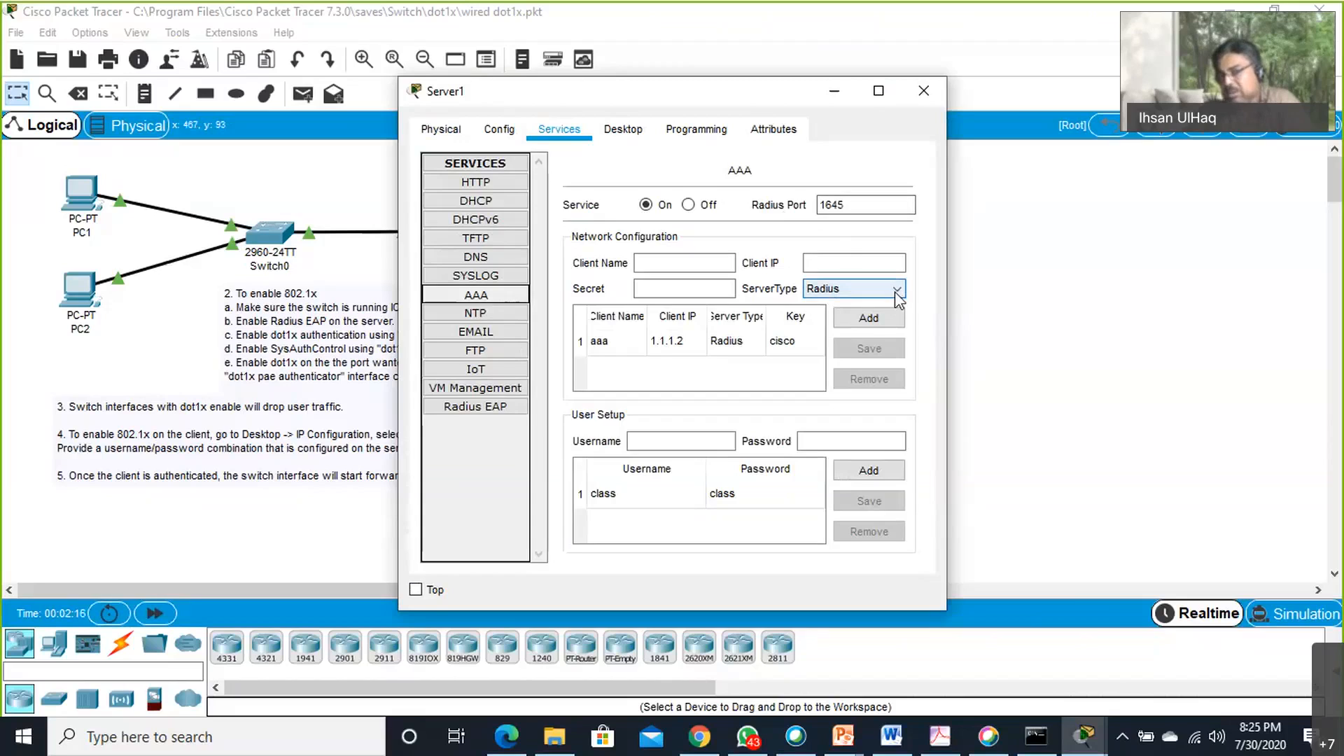
pyautogui.click(895, 292)
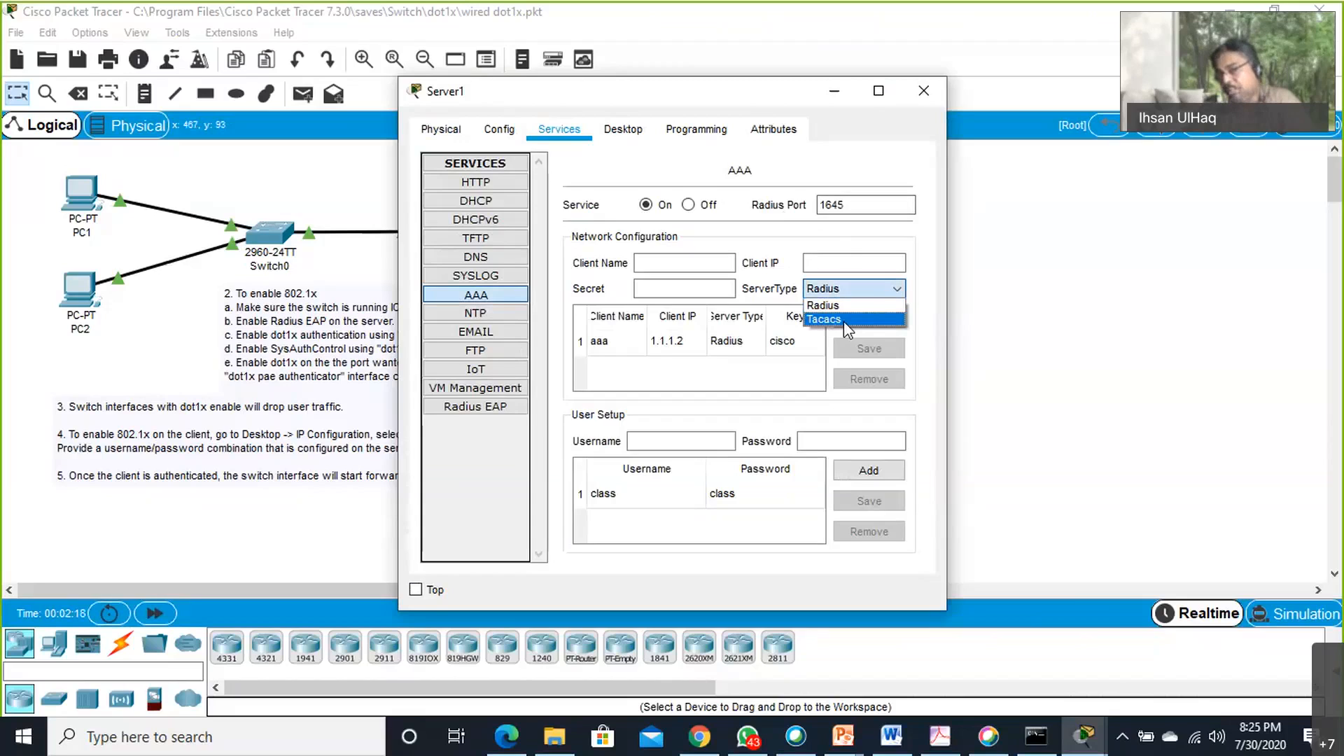
pyautogui.click(843, 321)
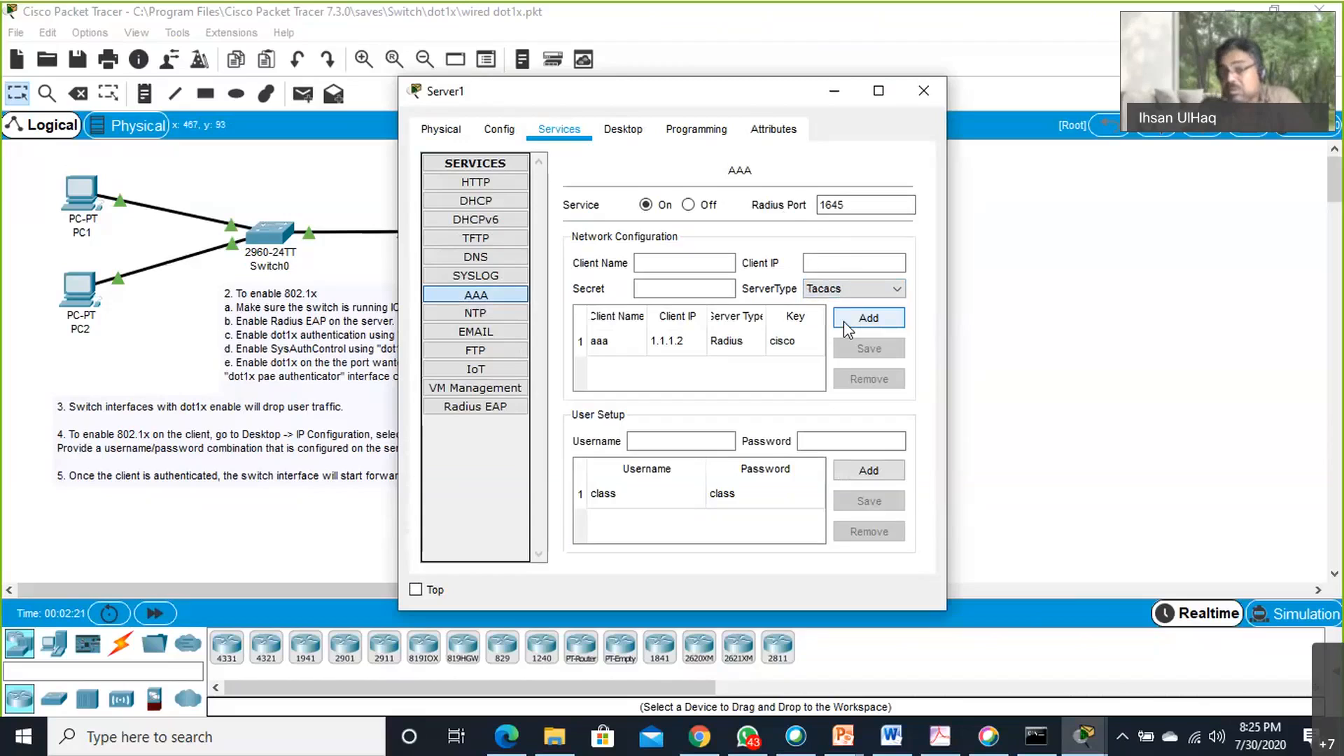
pyautogui.click(895, 294)
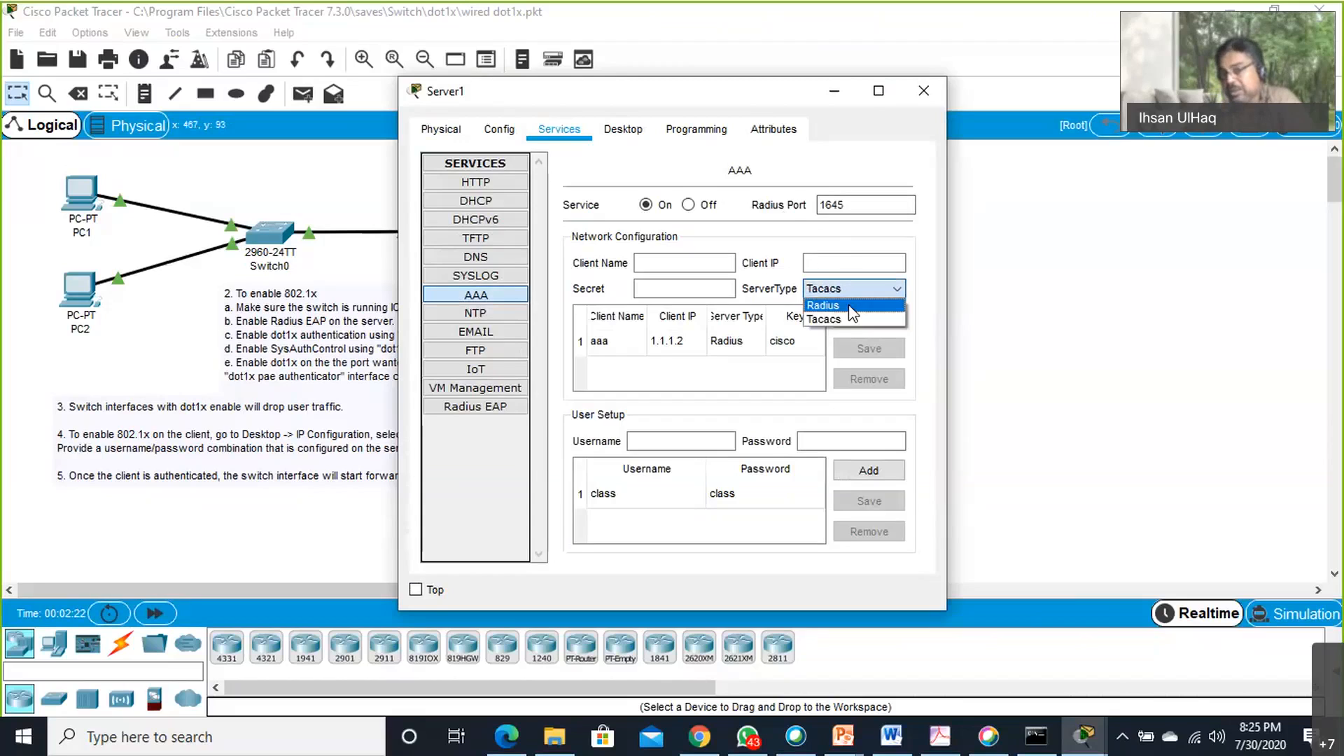
pyautogui.click(852, 306)
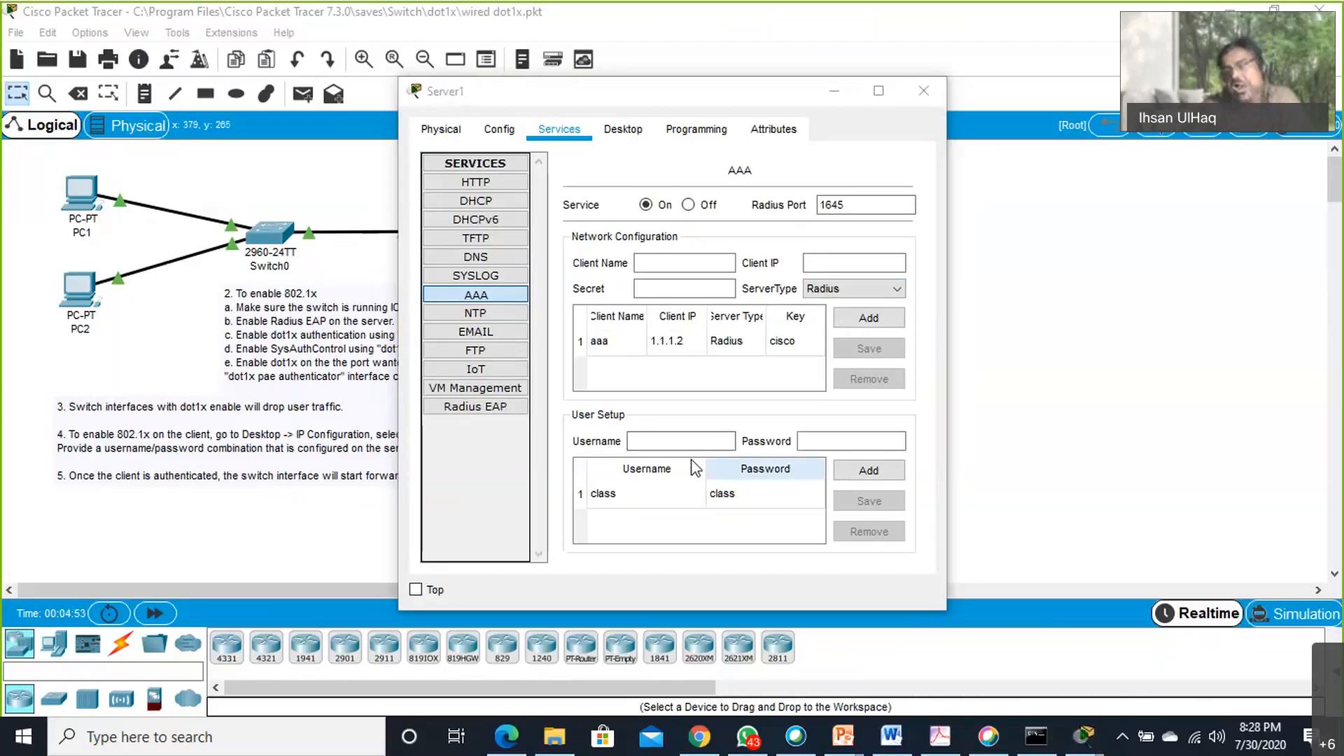
pyautogui.click(847, 441)
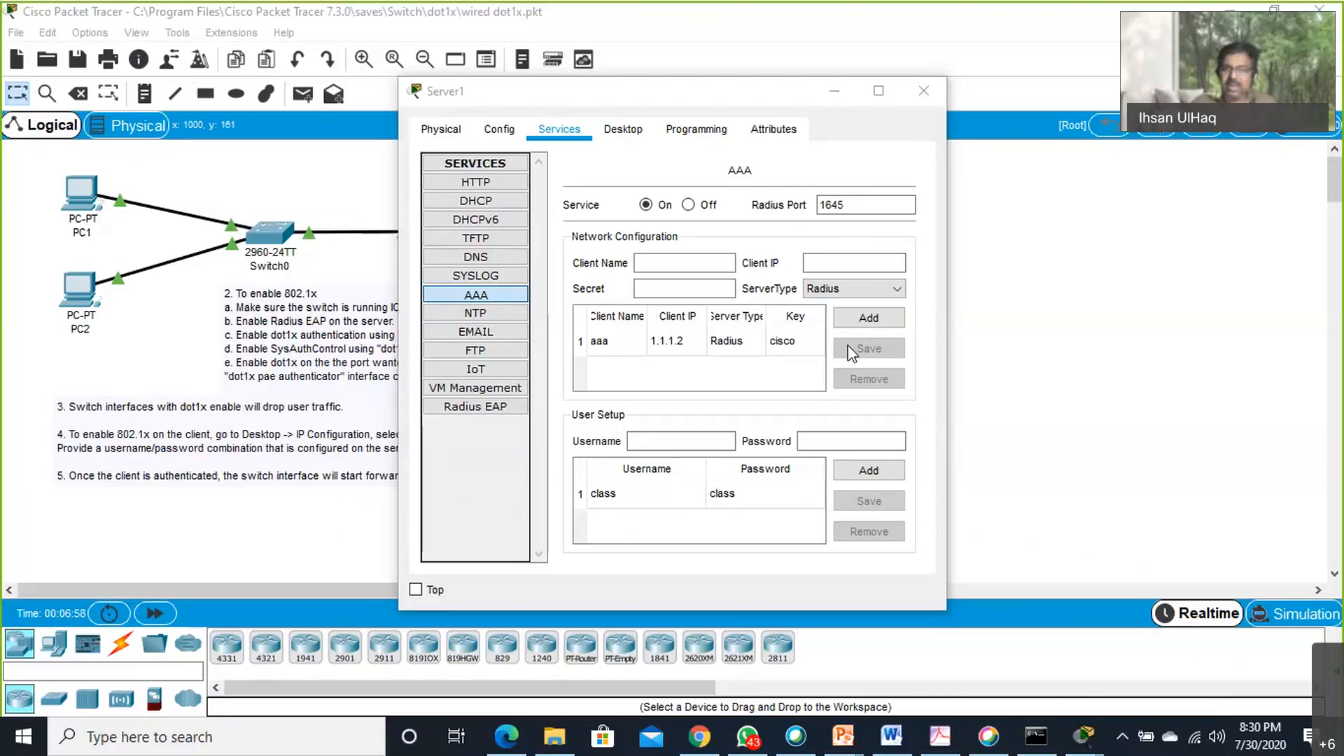
# Allow EAP-MD5 in Server1's Radius EAP service and close the server's window.
pyautogui.click(477, 407)
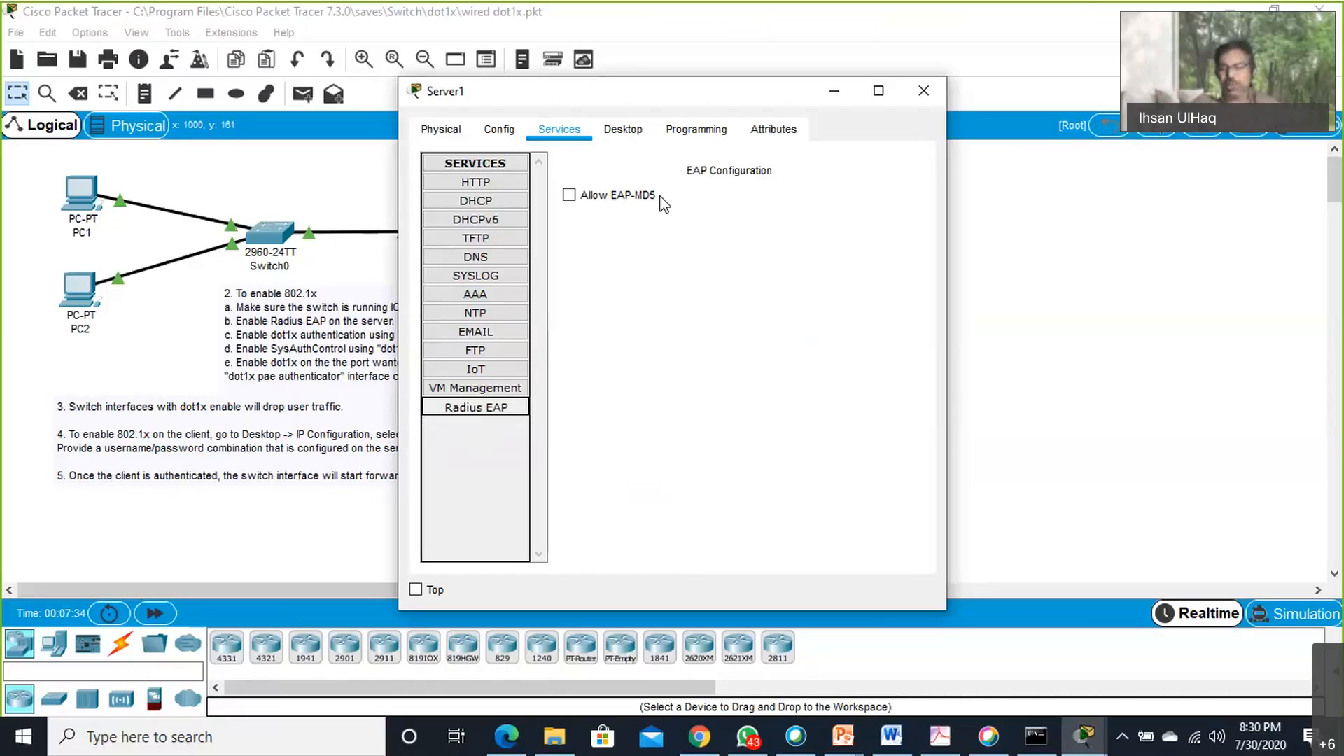
pyautogui.click(569, 194)
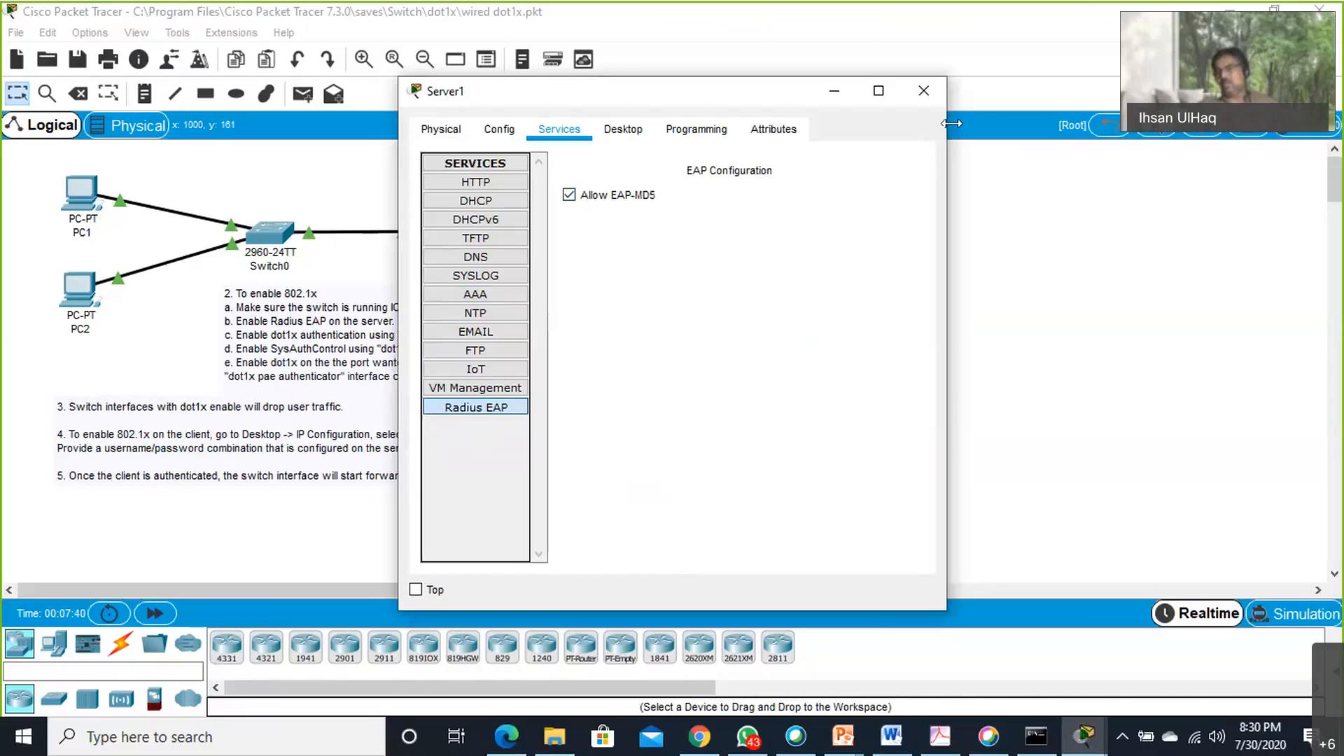
pyautogui.click(922, 92)
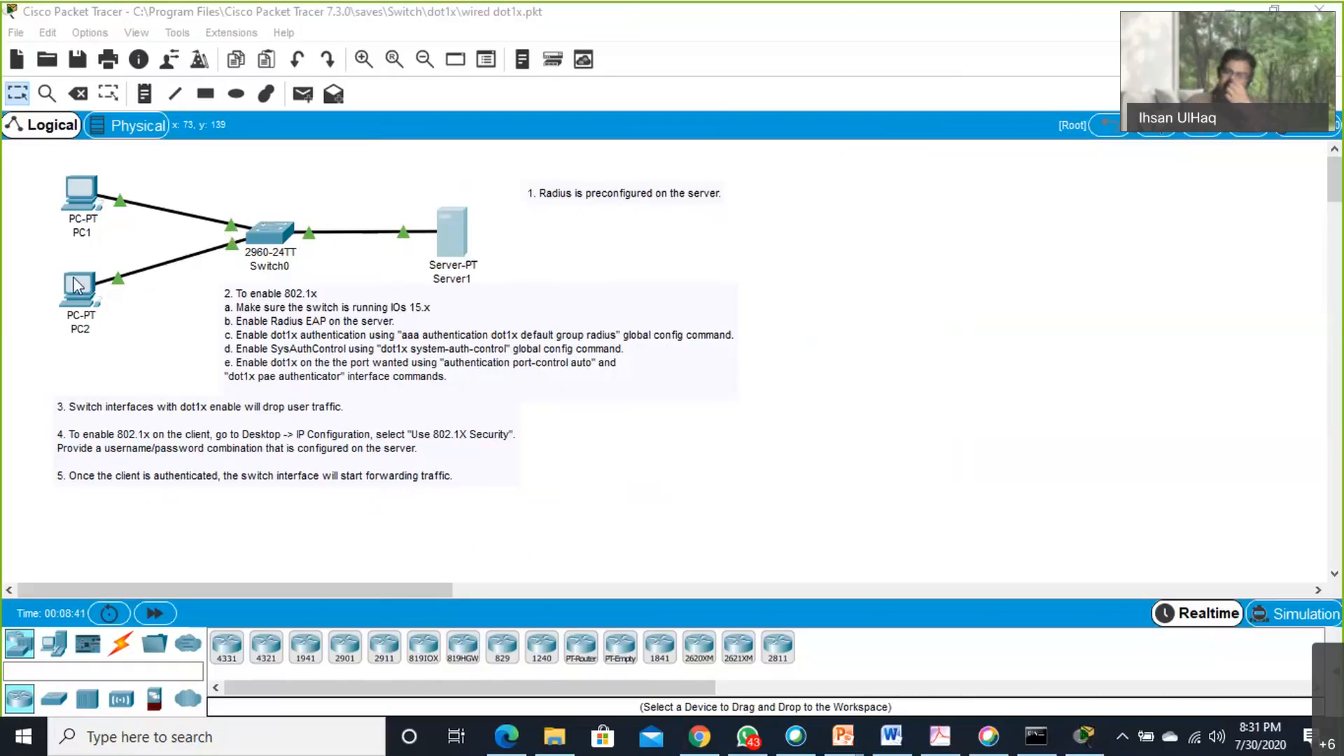
# Start a command-line session on Switch0 and move its window clear of the topology and instruction notes.
pyautogui.click(273, 245)
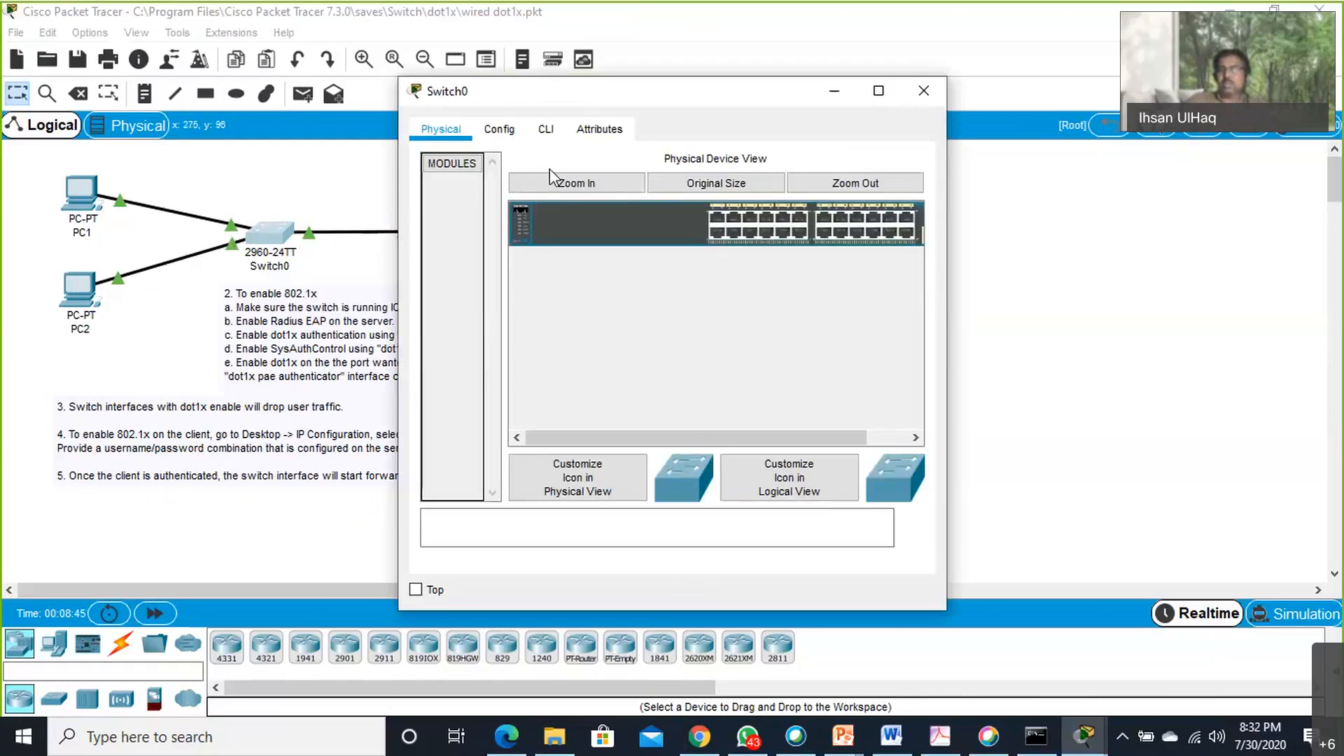
pyautogui.click(553, 133)
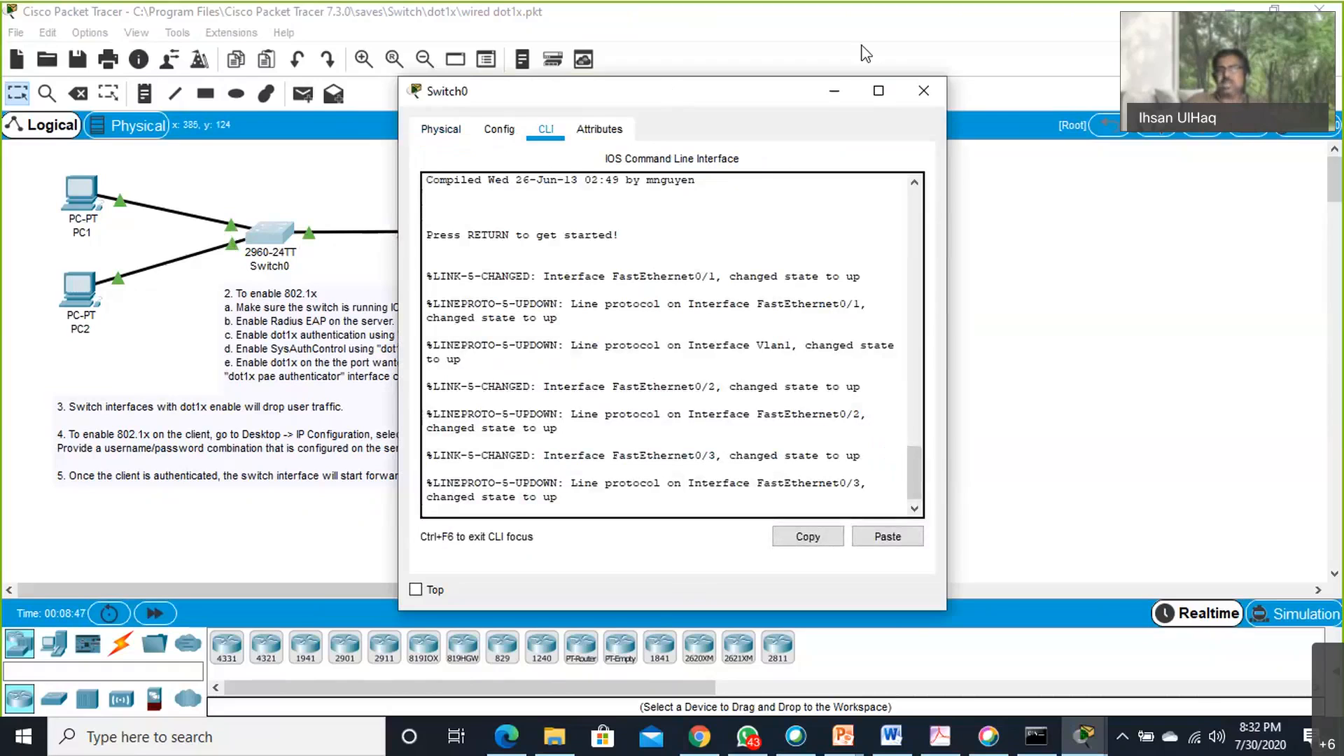
pyautogui.moveTo(709, 97); pyautogui.dragTo(867, 54)
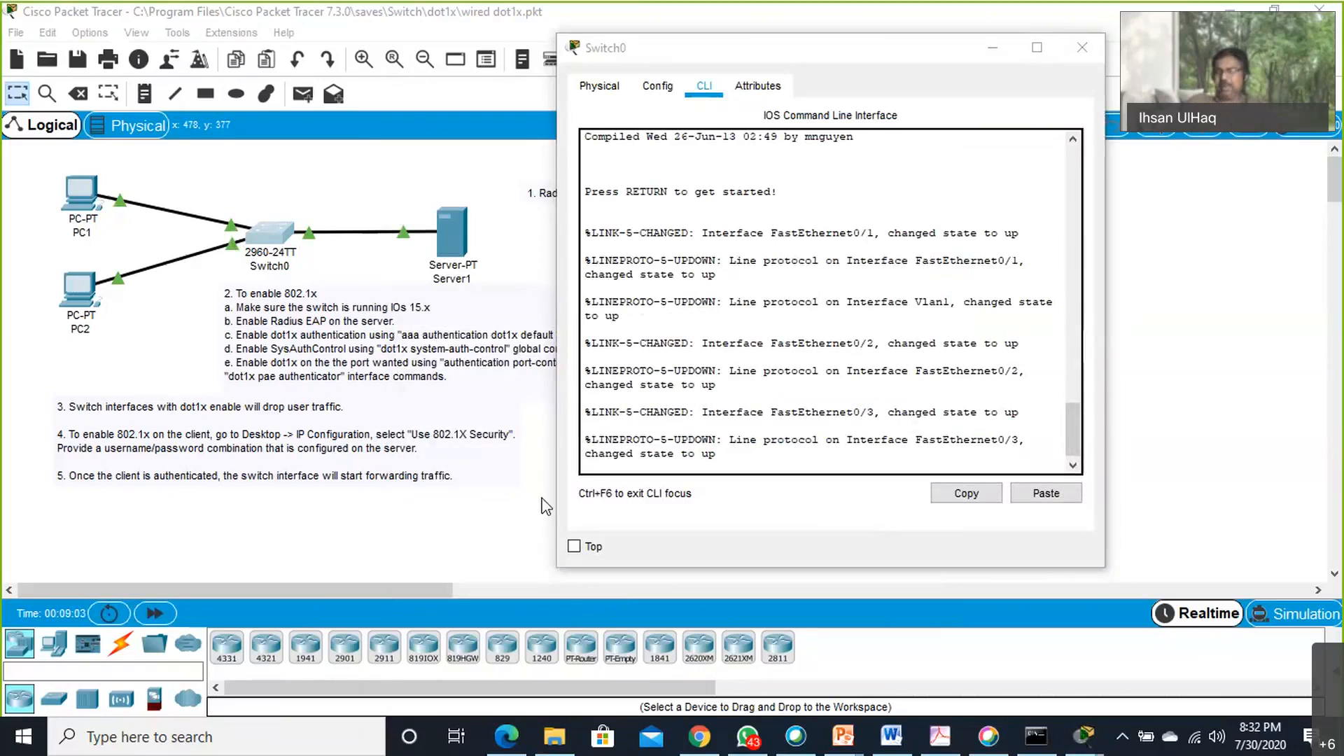
pyautogui.click(708, 448)
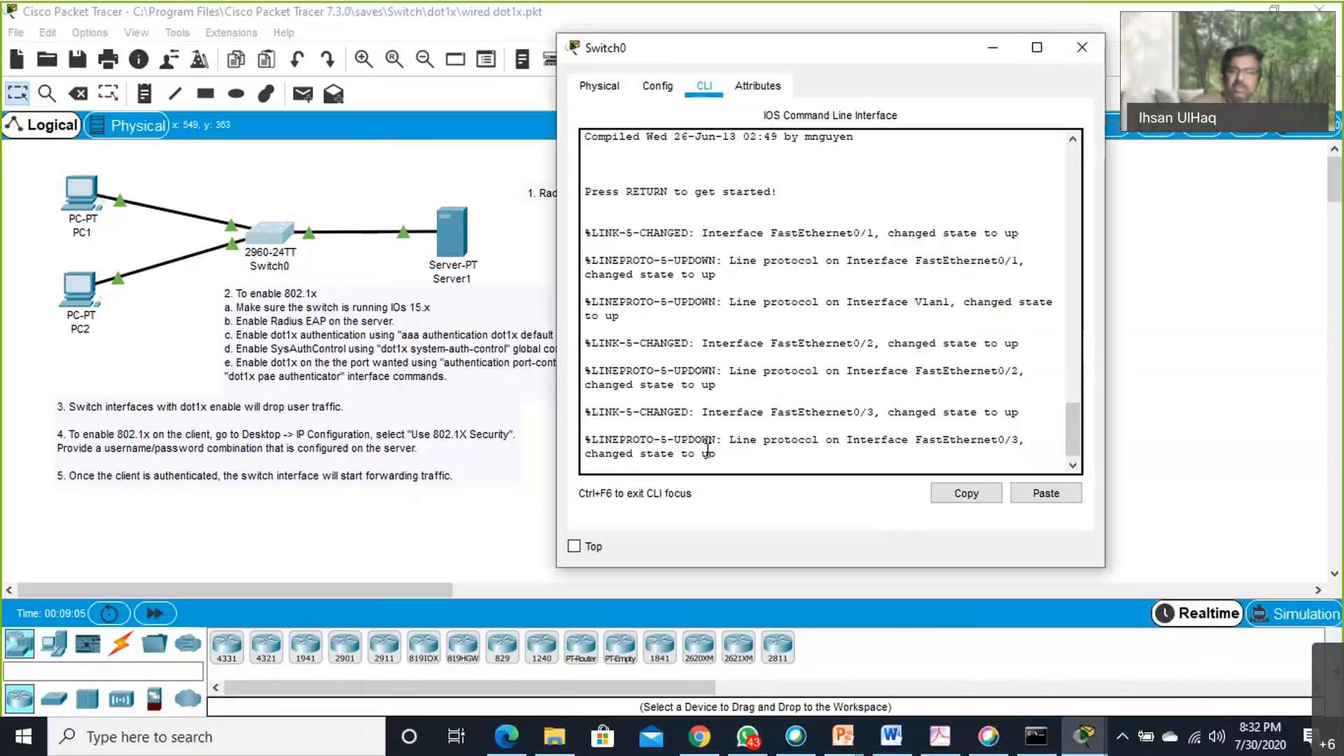
pyautogui.press('Return')
pyautogui.press('Return')
pyautogui.press('Return')
pyautogui.press('Return')
pyautogui.press('Return')
pyautogui.press('Return')
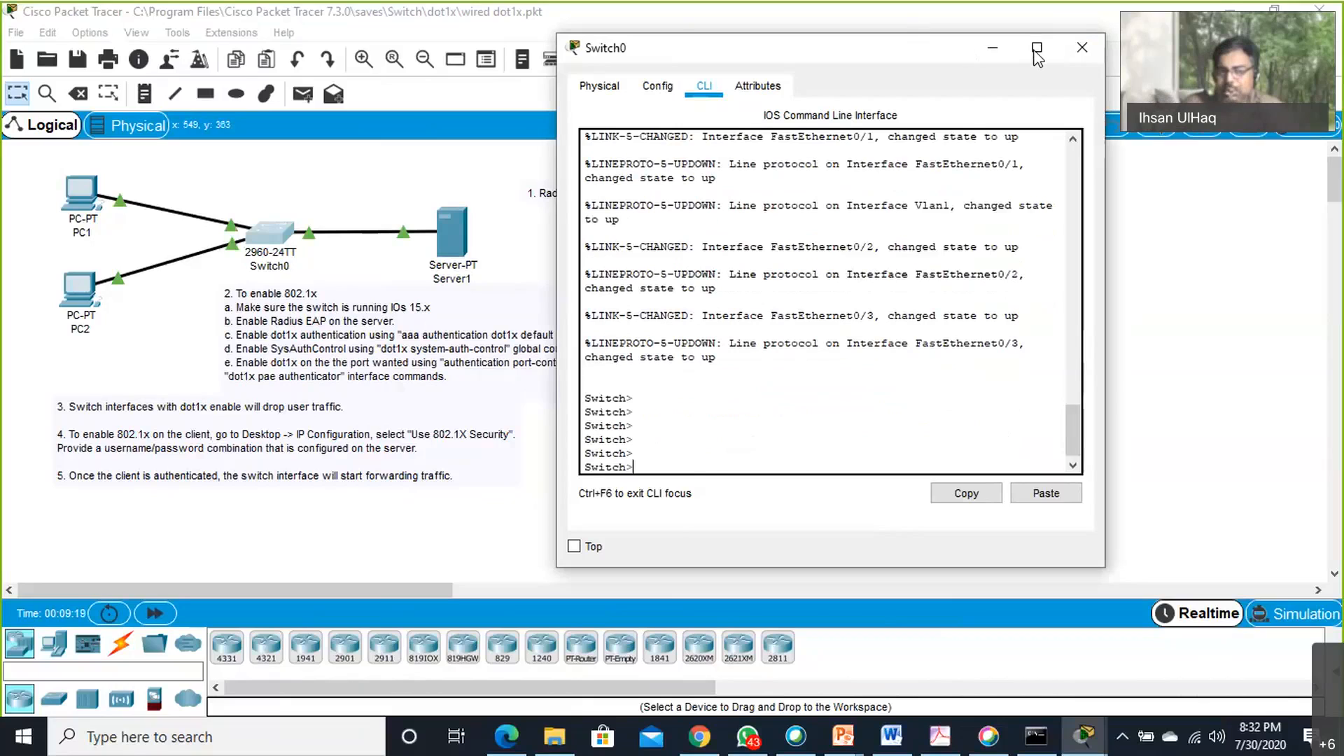
pyautogui.moveTo(1015, 47); pyautogui.dragTo(1134, 46)
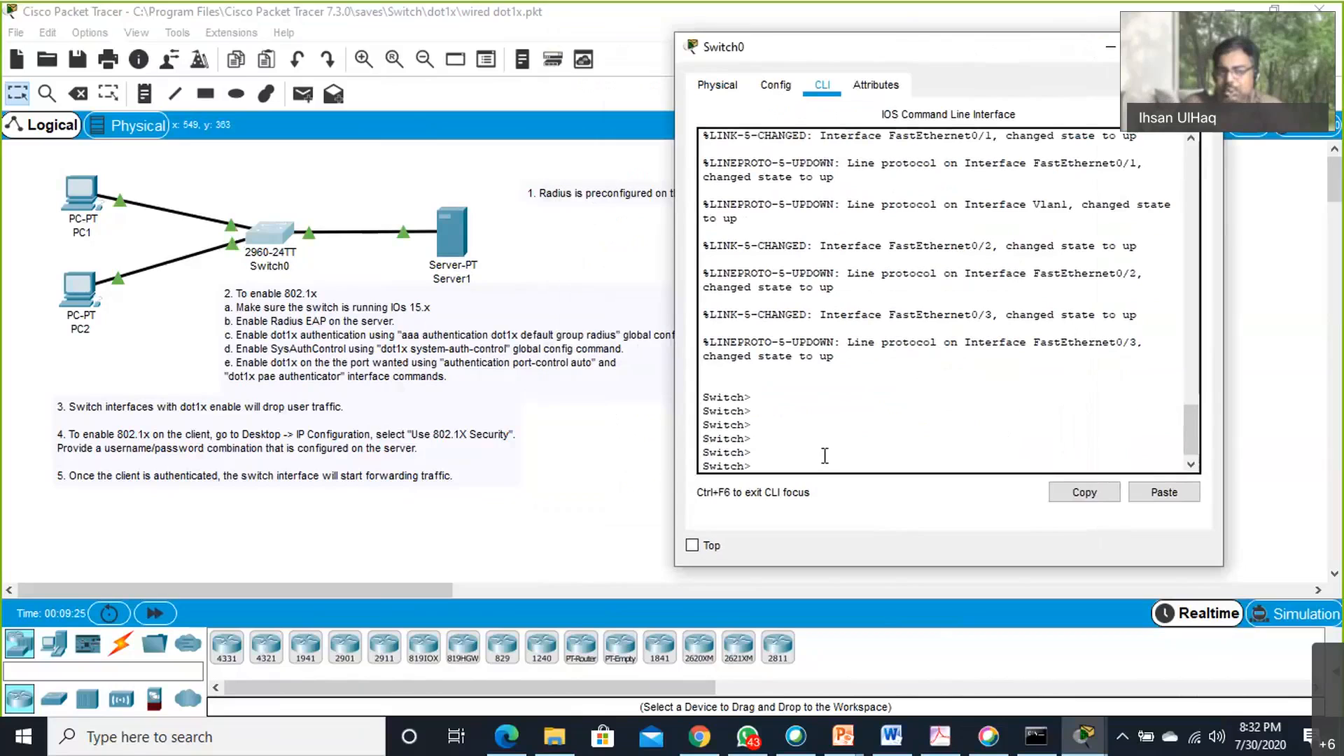
# Enter privileged mode on Switch0 with "enable" and global configuration mode with "conf ter".
pyautogui.write('enable')
pyautogui.press('Return')
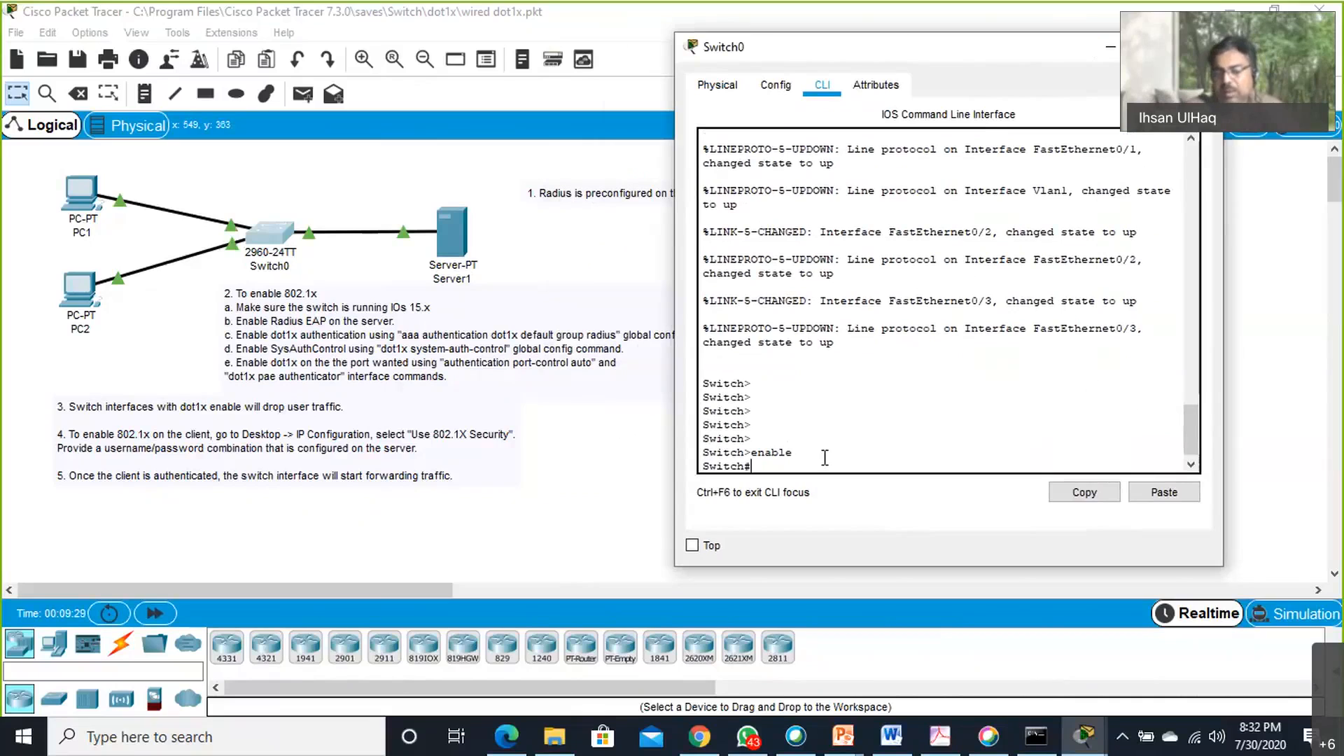
pyautogui.write('conf ter')
pyautogui.press('Return')
pyautogui.press('Return')
pyautogui.press('Return')
pyautogui.press('Return')
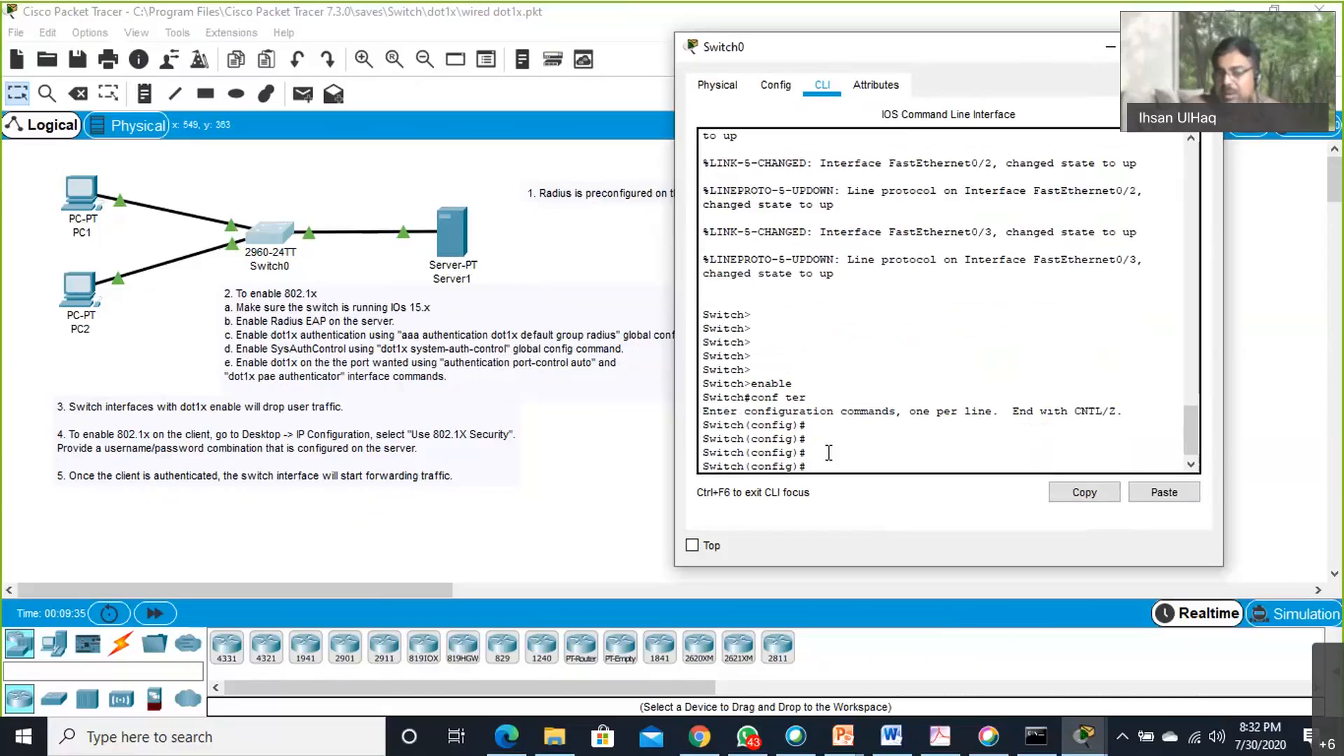
# Enable 802.1X authentication through Radius on Switch0 with "aaa authentication dot1x default group radius".
pyautogui.write('aaa')
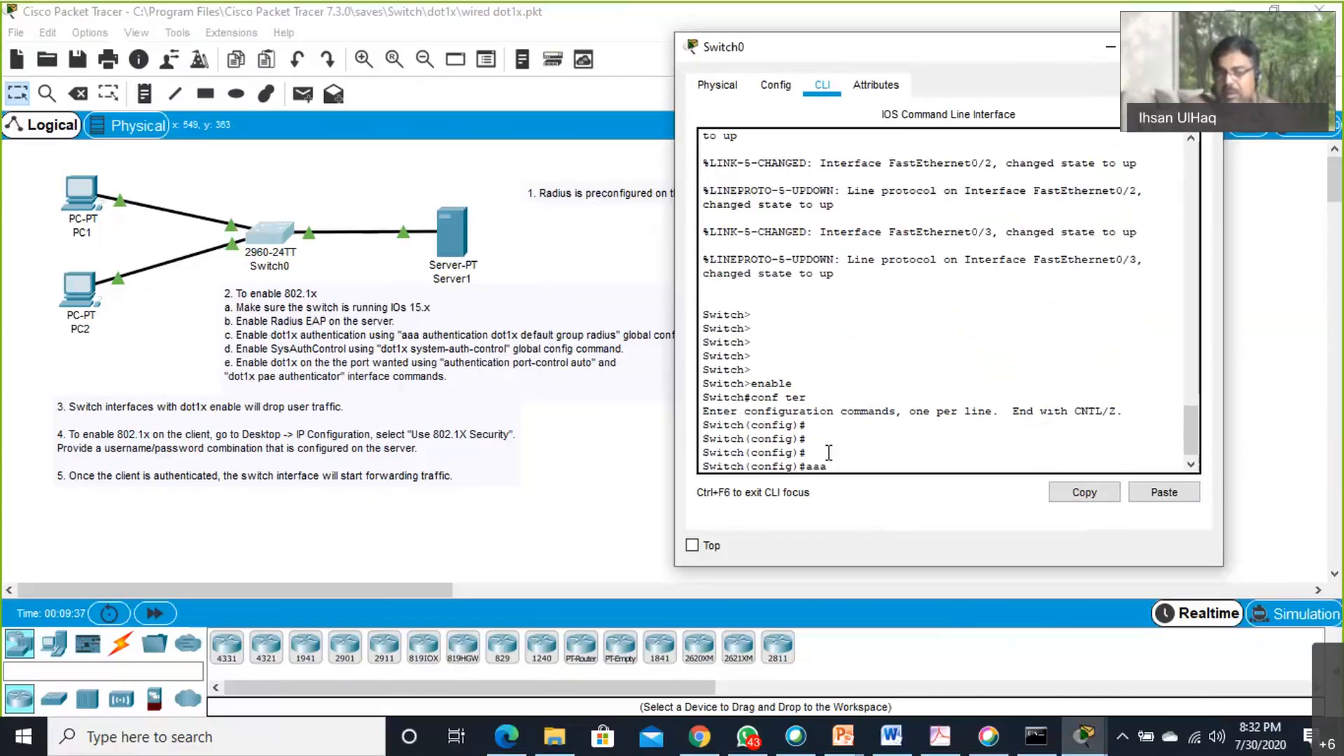
pyautogui.write(' authe')
pyautogui.press('Tab')
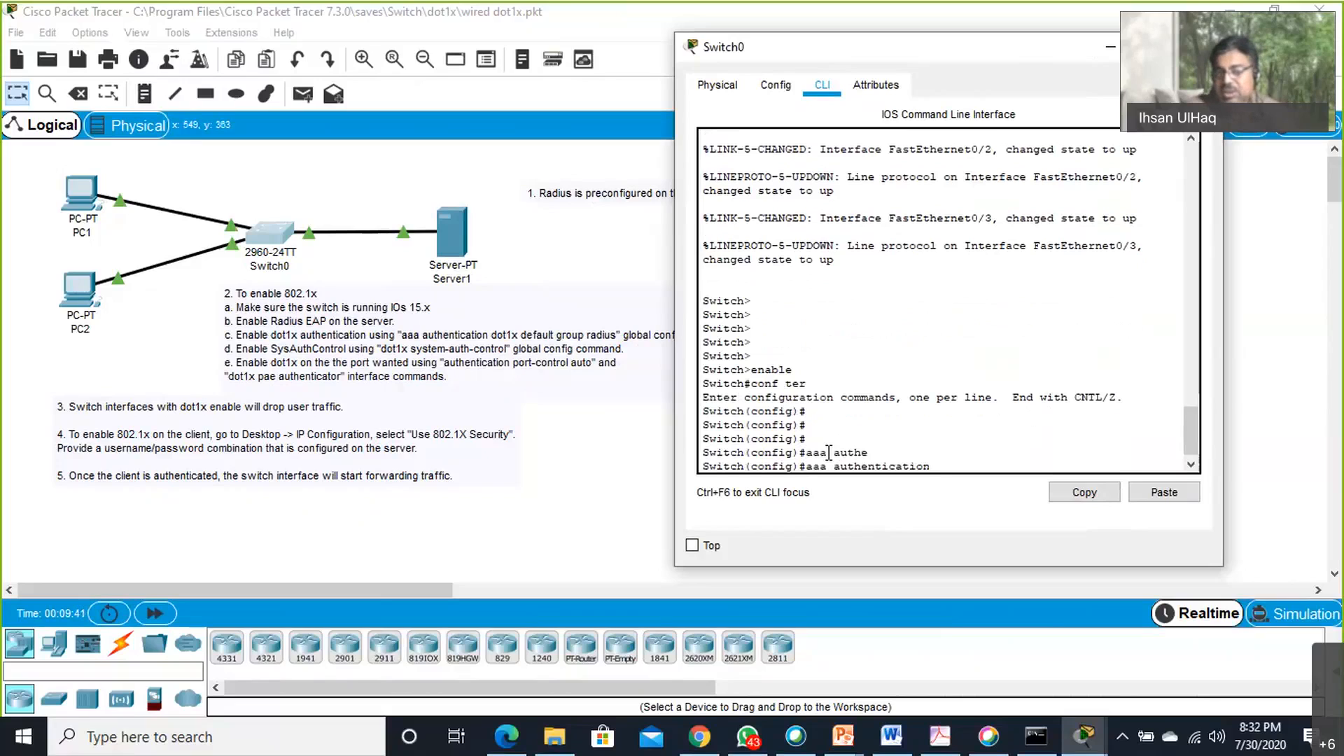
pyautogui.write('do')
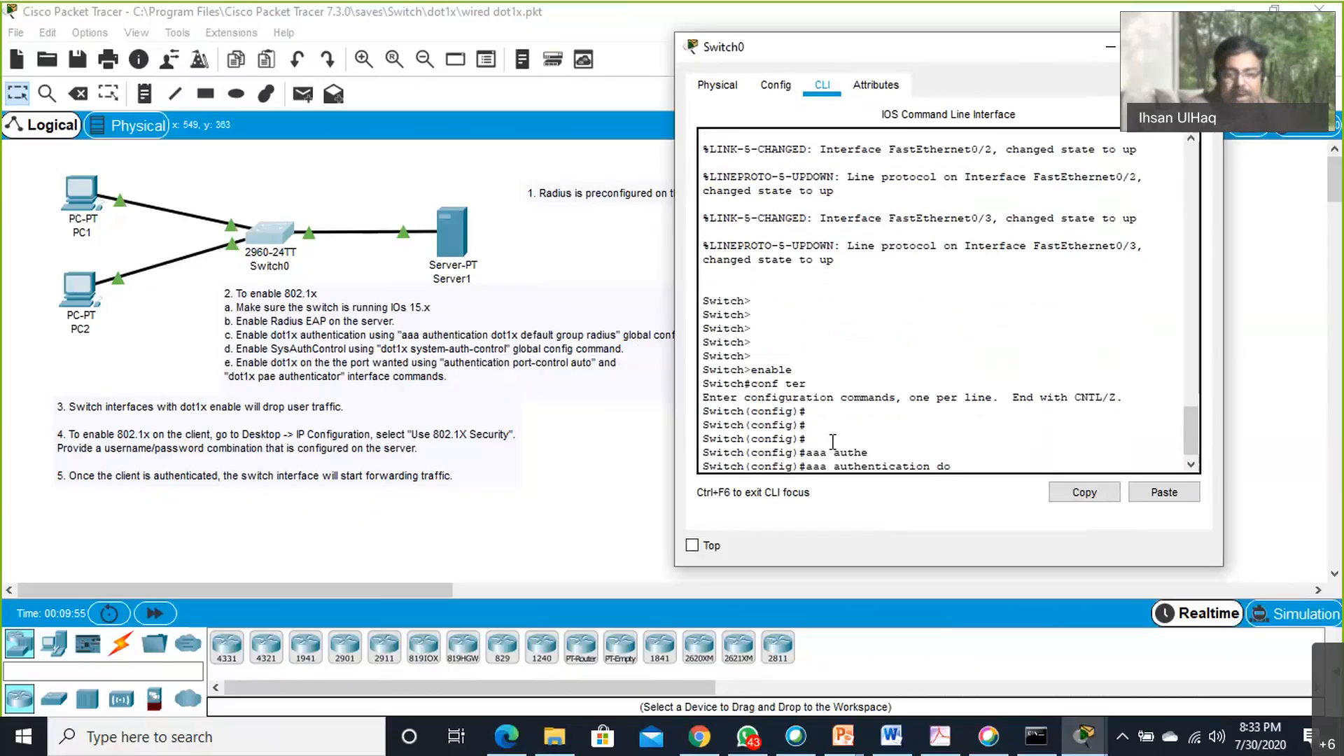
pyautogui.write('t')
pyautogui.press('Tab')
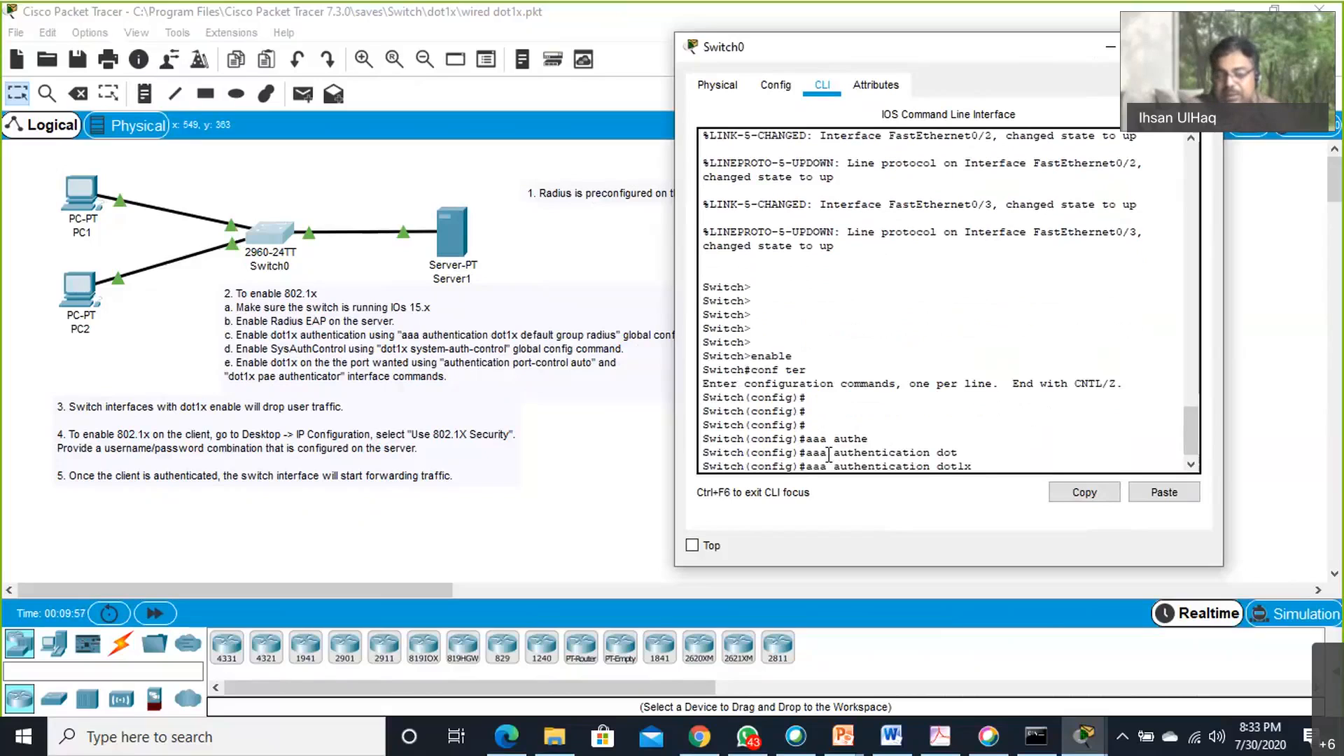
pyautogui.write('d')
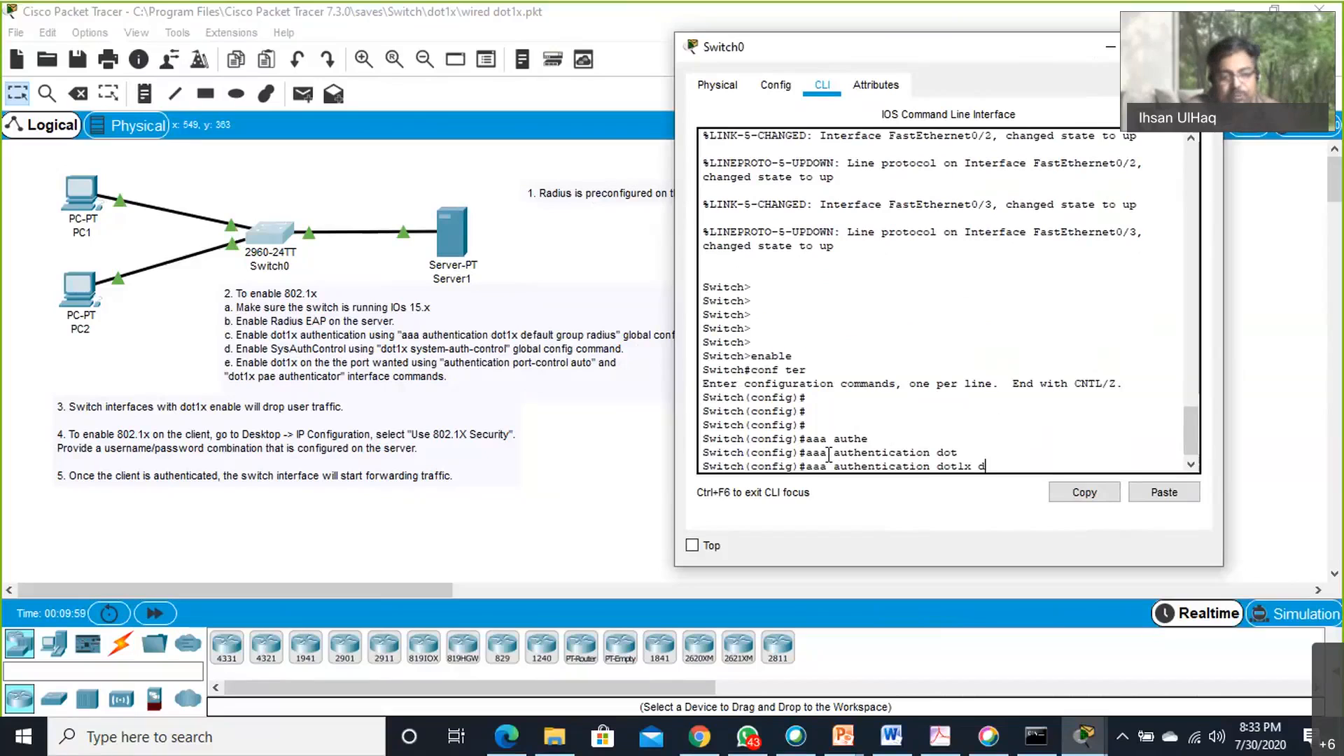
pyautogui.write('e')
pyautogui.press('Tab')
pyautogui.write('gr')
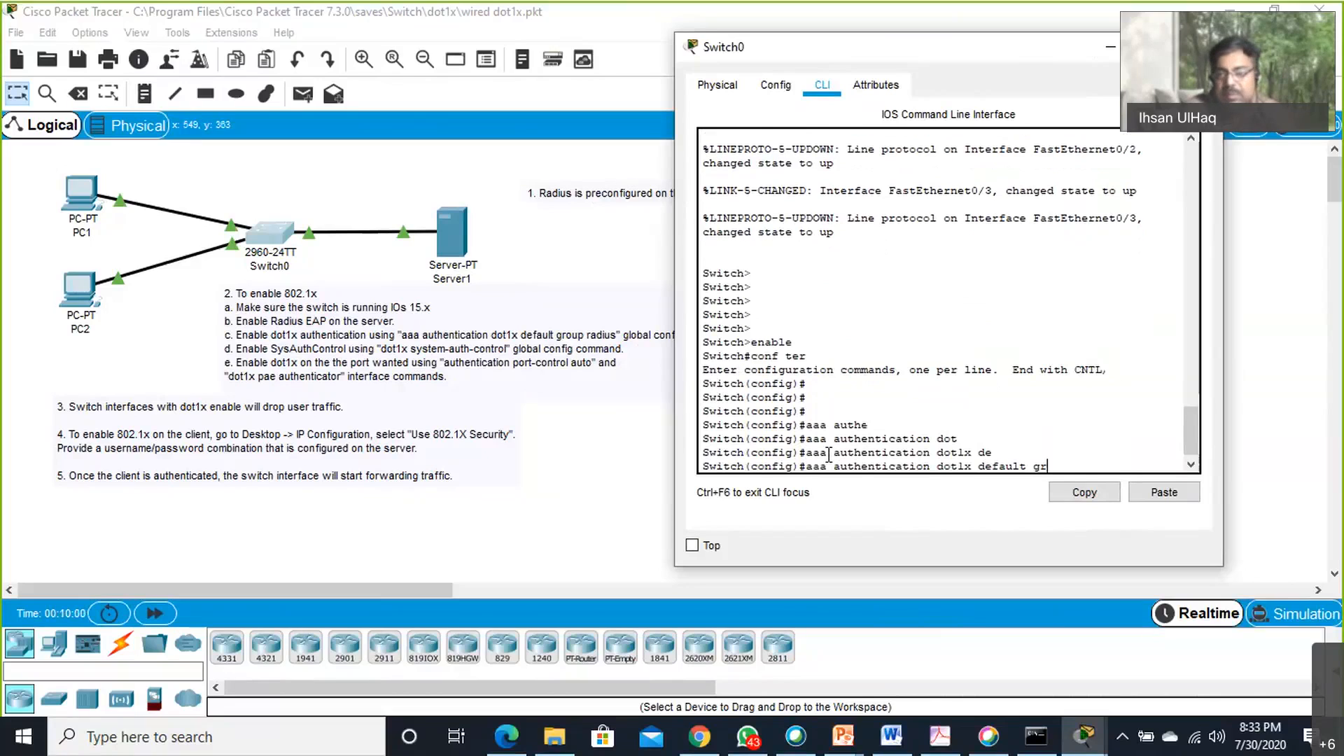
pyautogui.press('Tab')
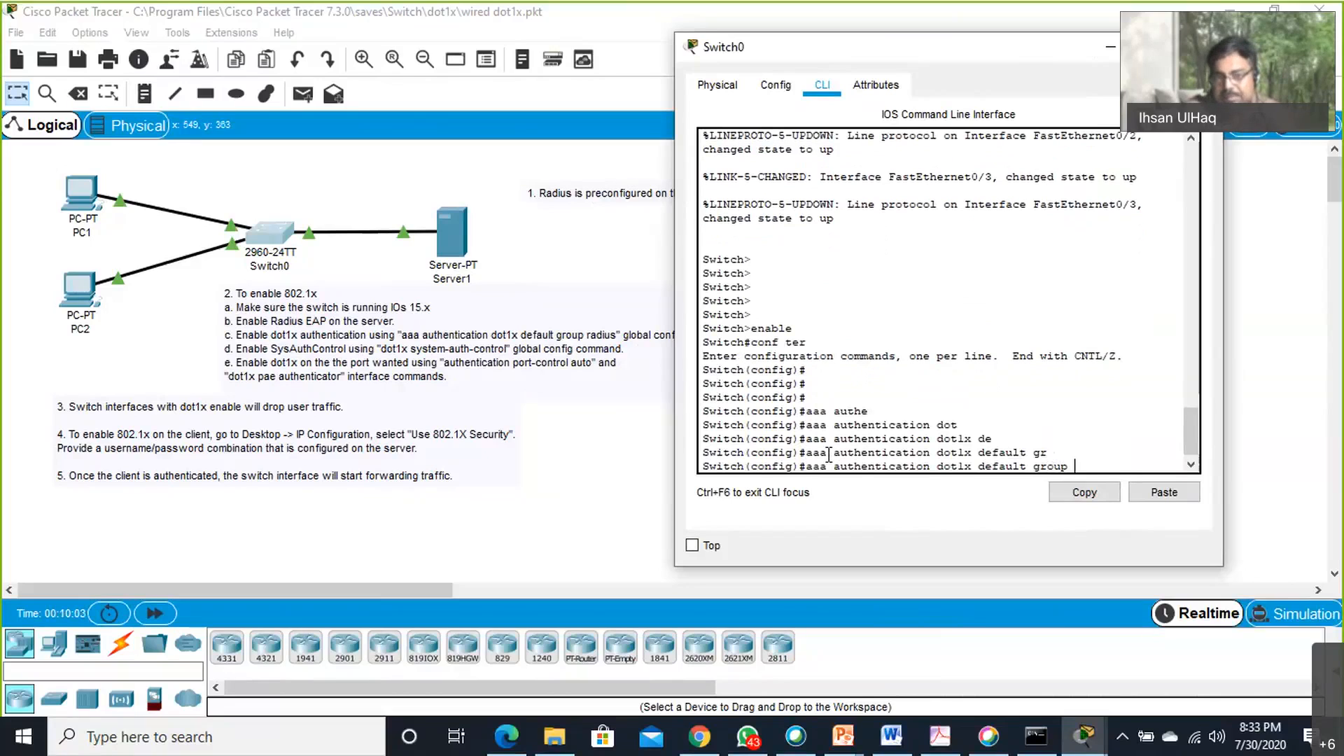
pyautogui.write('ra')
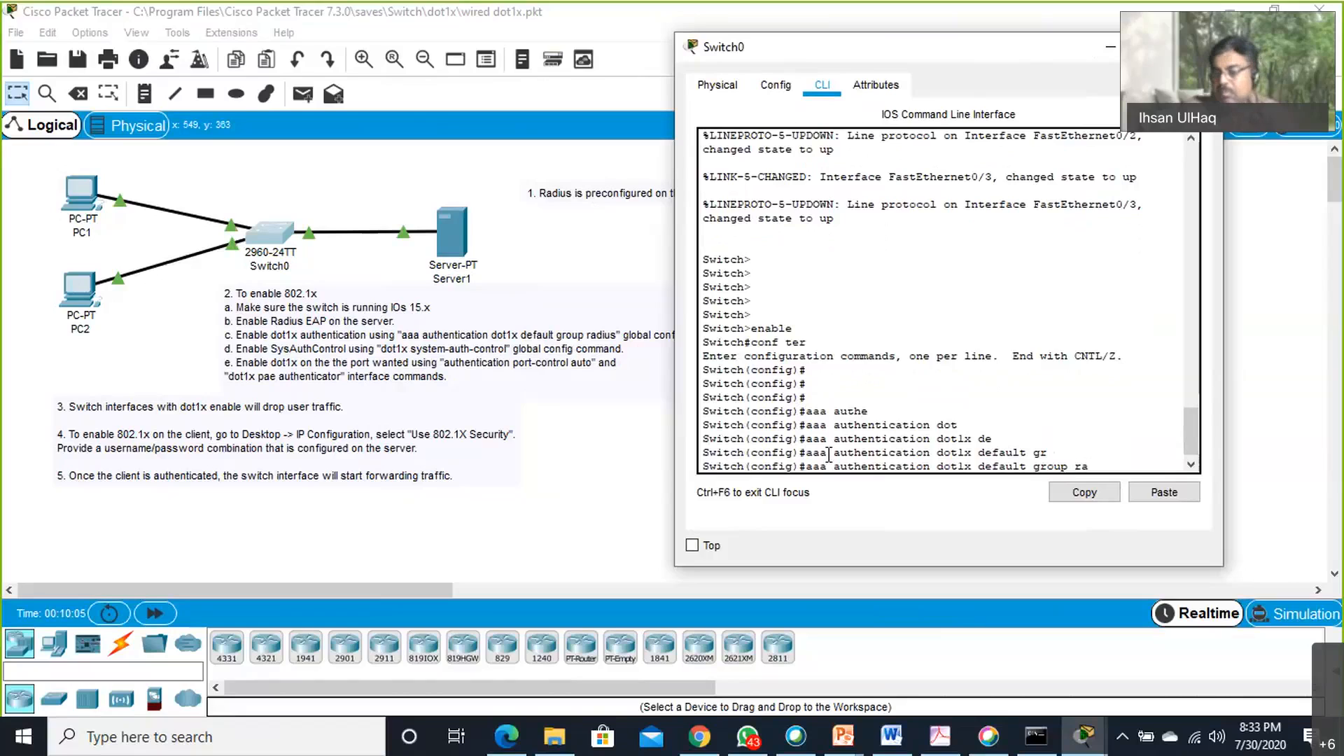
pyautogui.press('Tab')
pyautogui.press('Return')
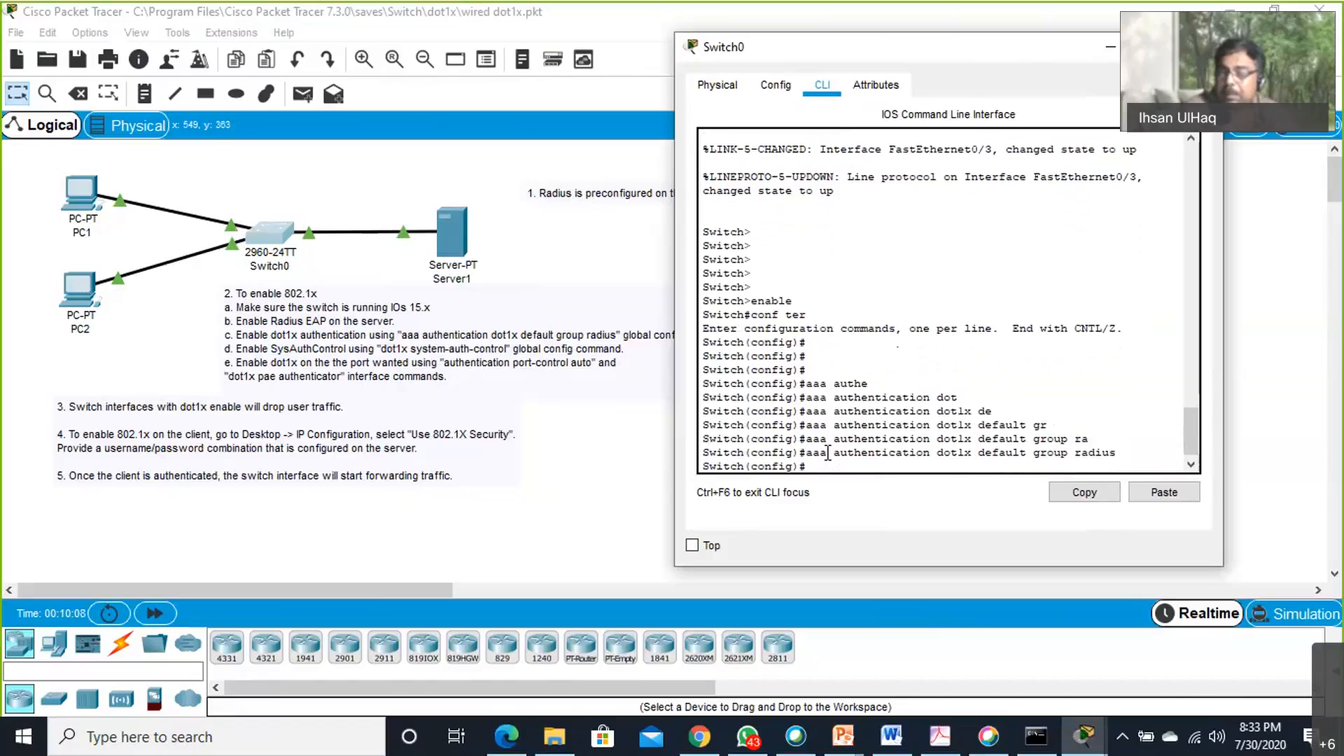
# Enable 802.1X globally on Switch0 with the "dot1x system-auth-control" command.
pyautogui.write('dot')
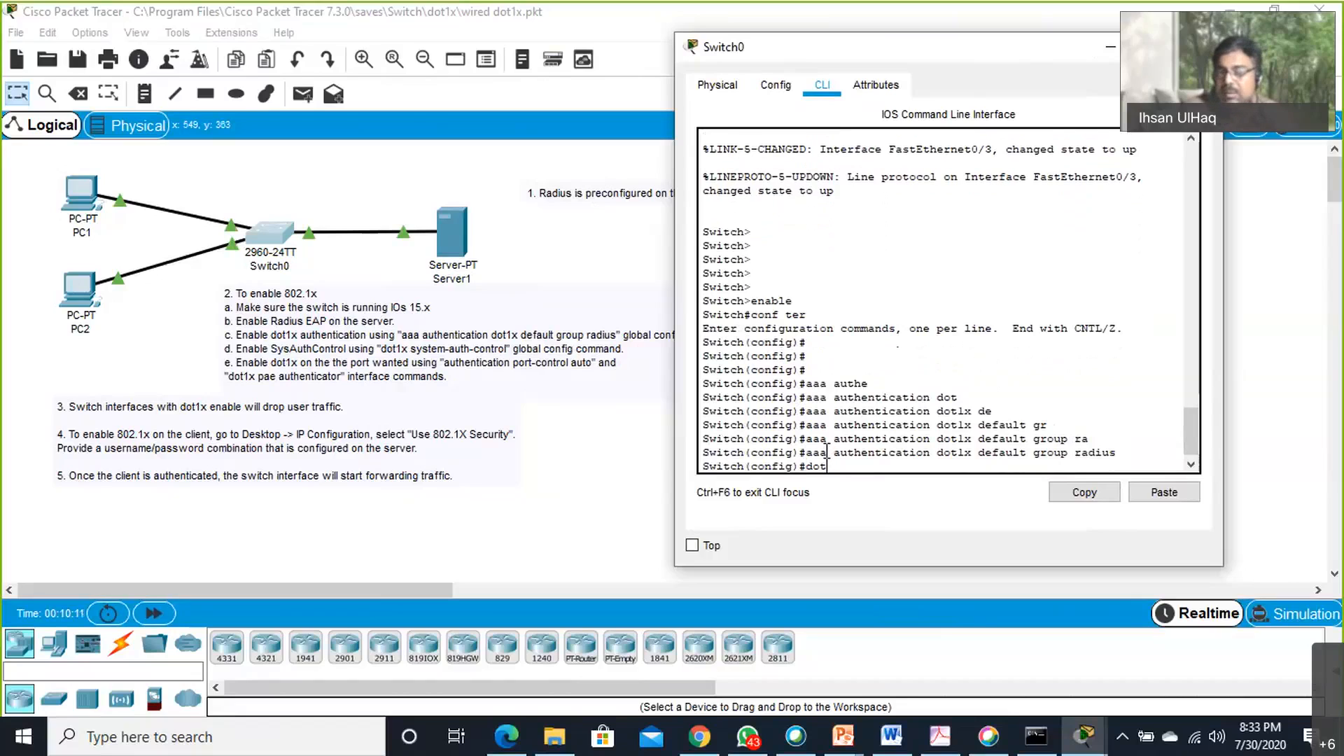
pyautogui.press('Tab')
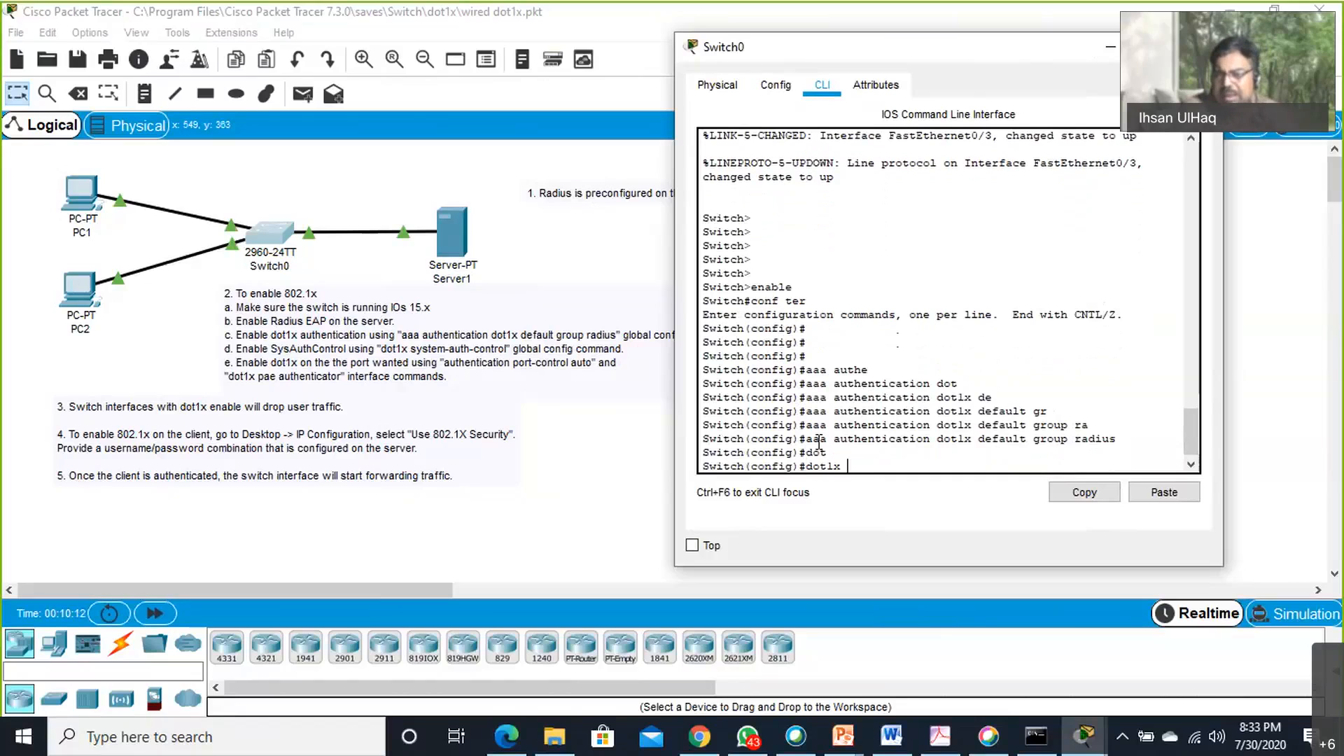
pyautogui.write('sys')
pyautogui.press('Tab')
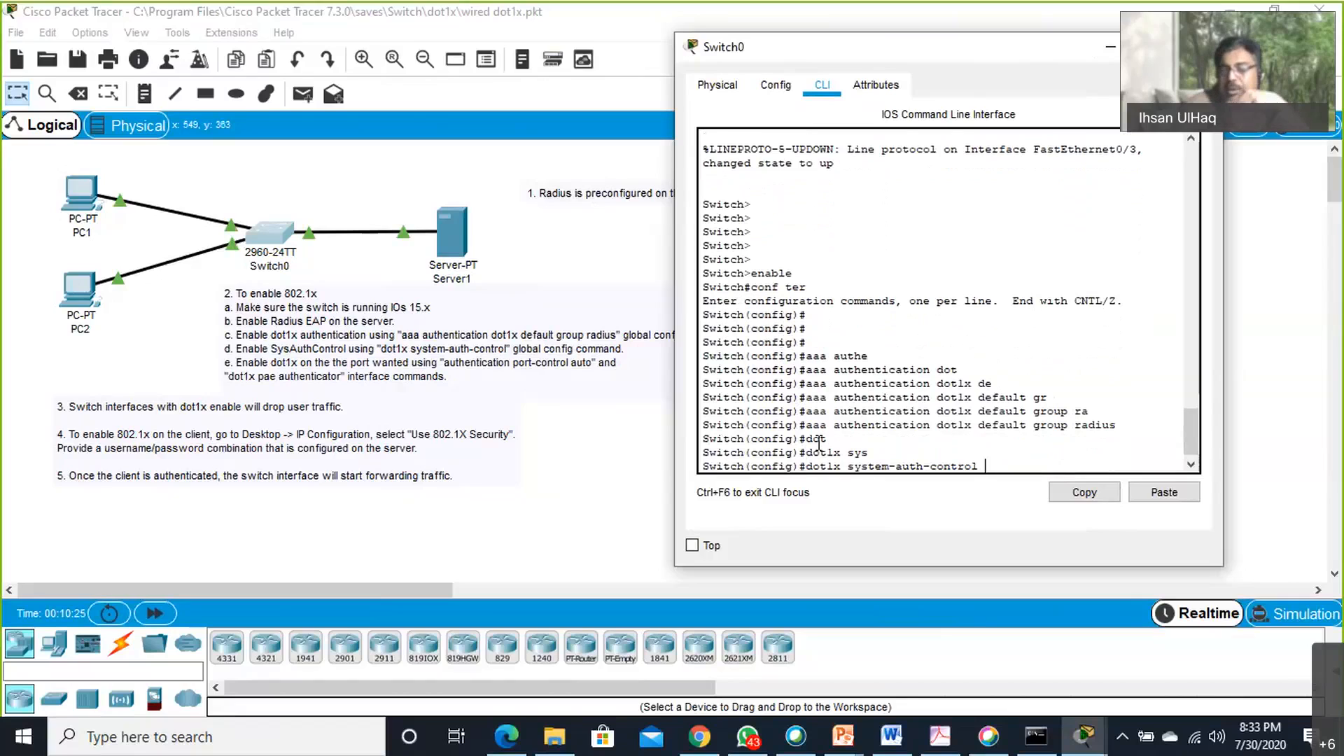
pyautogui.press('Return')
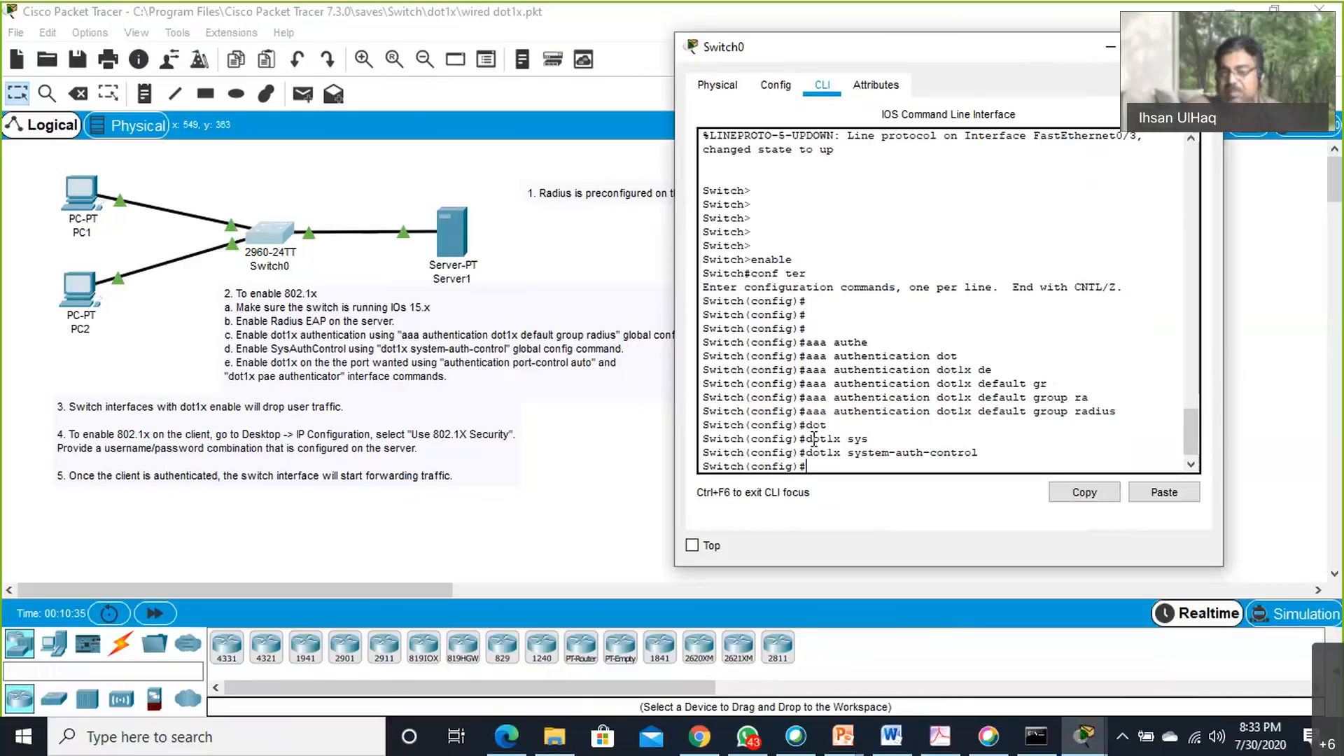
# Enter interface configuration mode for port f0/2 on Switch0 with "interface f0/2".
pyautogui.write('inter')
pyautogui.press('Tab')
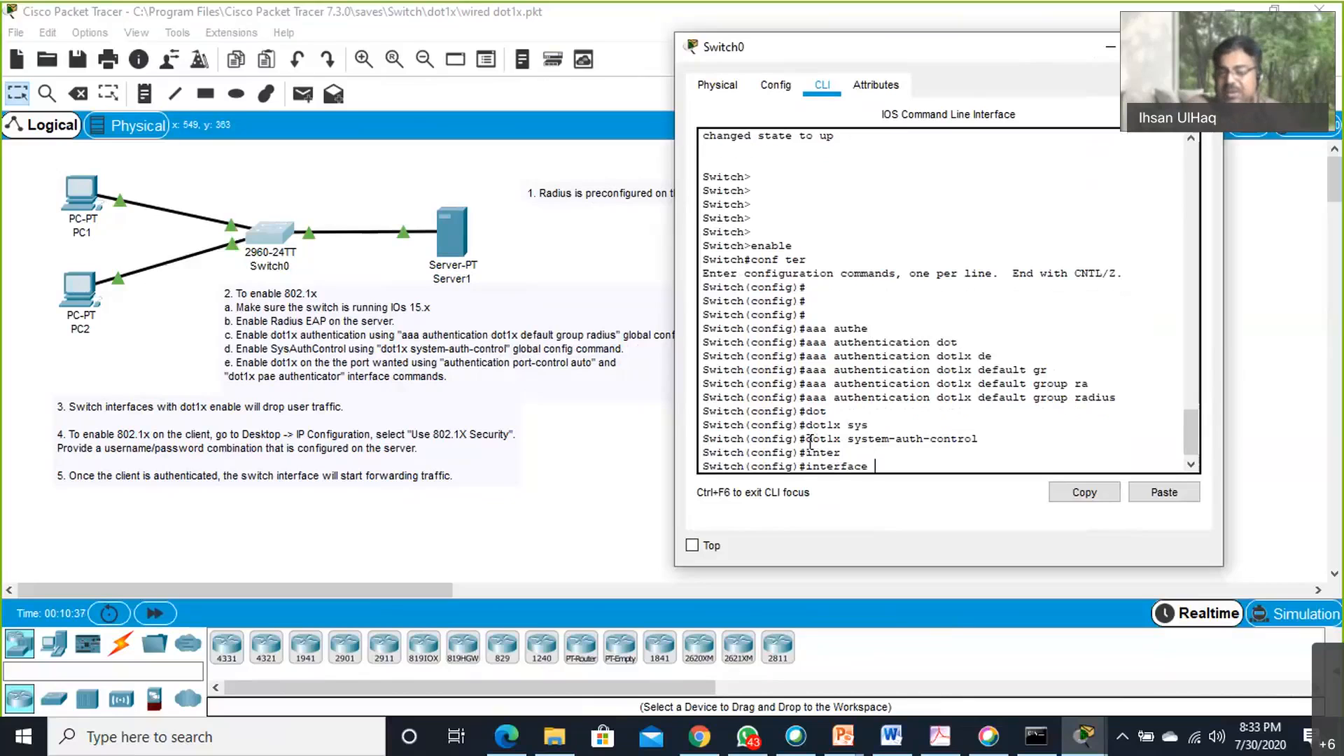
pyautogui.write('f')
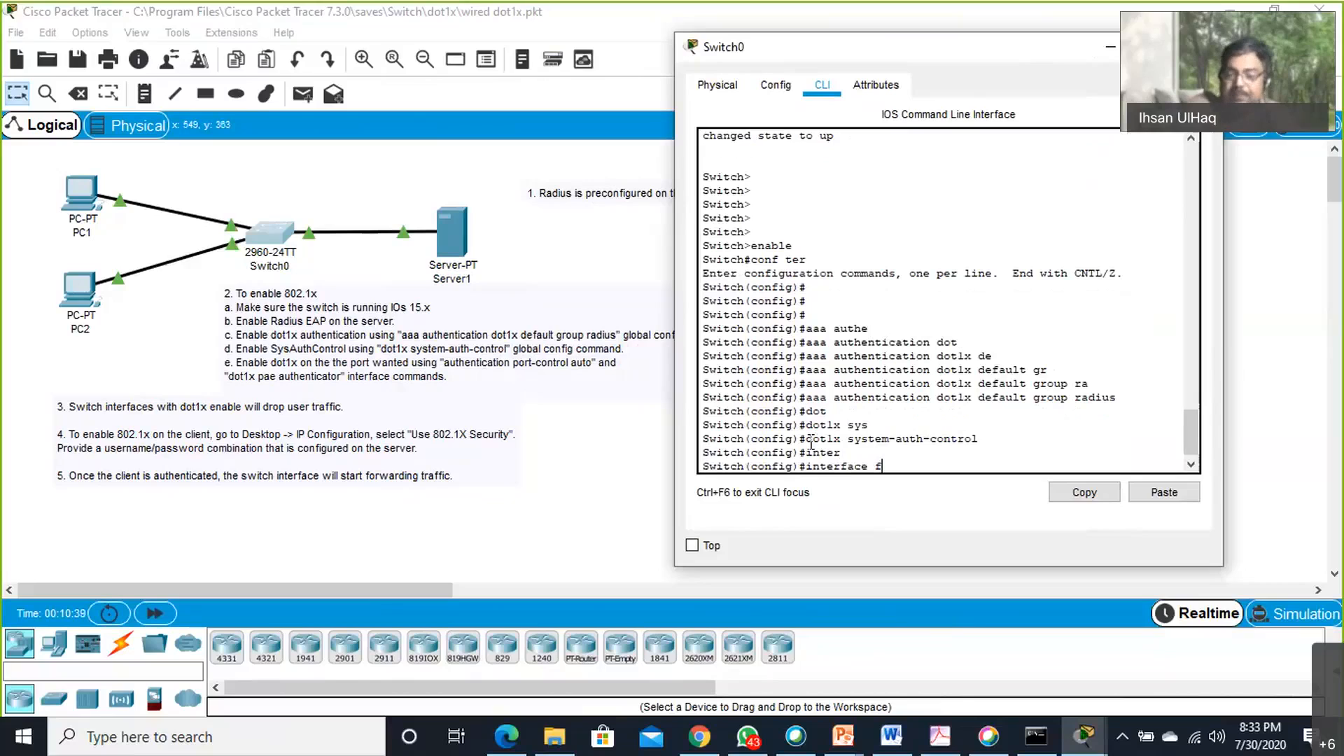
pyautogui.write('0/2')
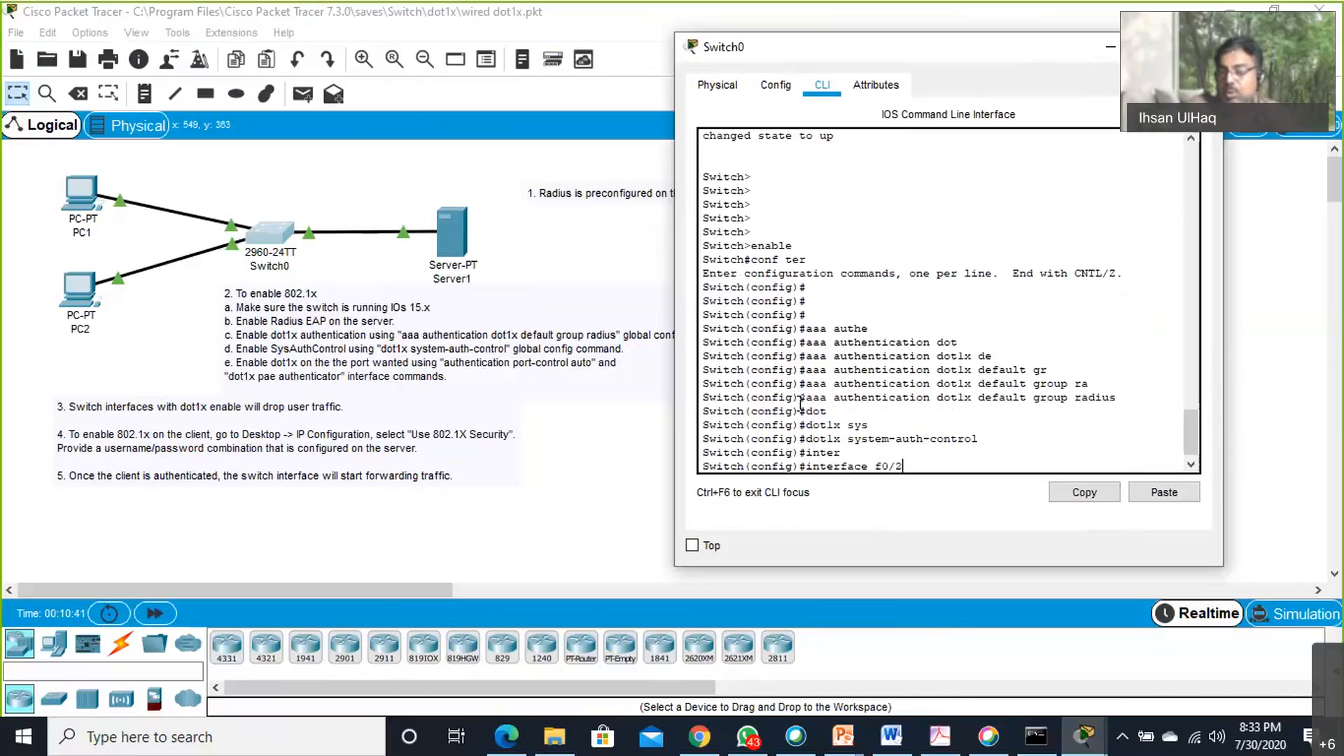
pyautogui.press('Return')
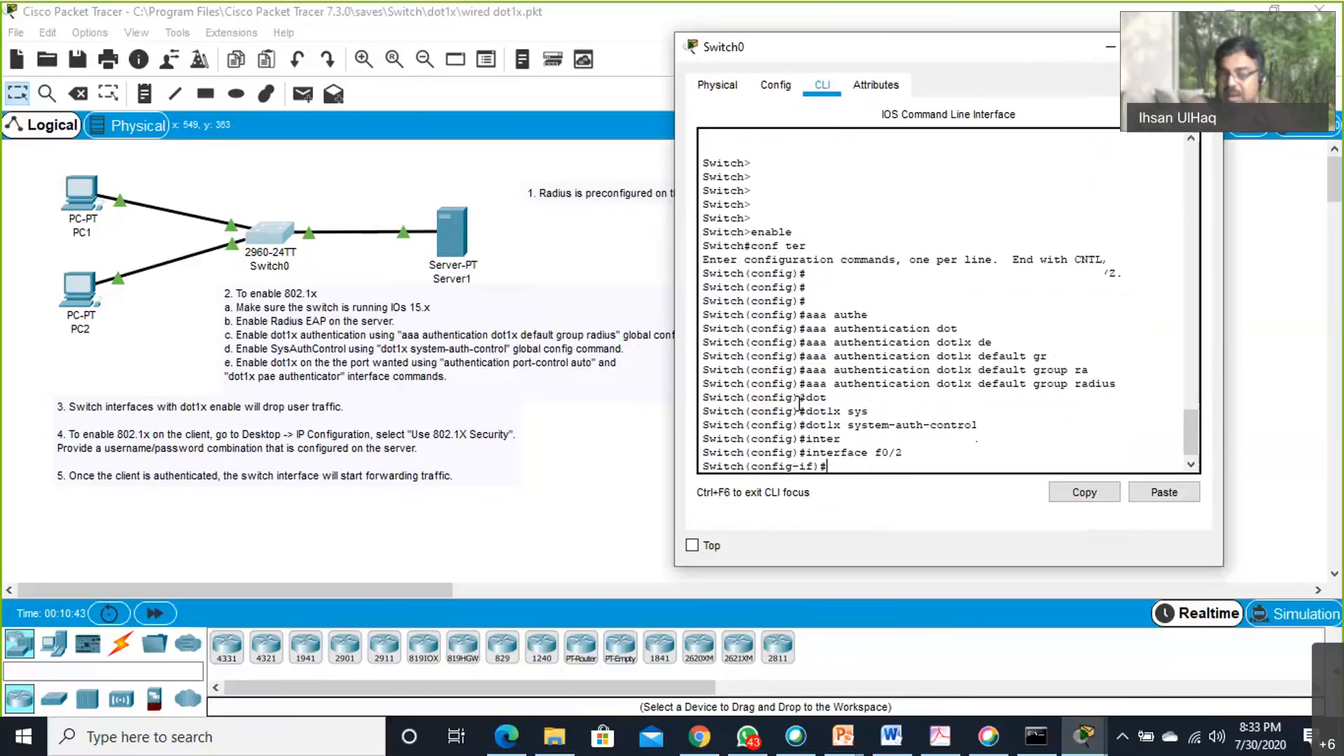
# Set 802.1X port control to automatic on interface f0/2 with "authentication port-control auto".
pyautogui.write('au')
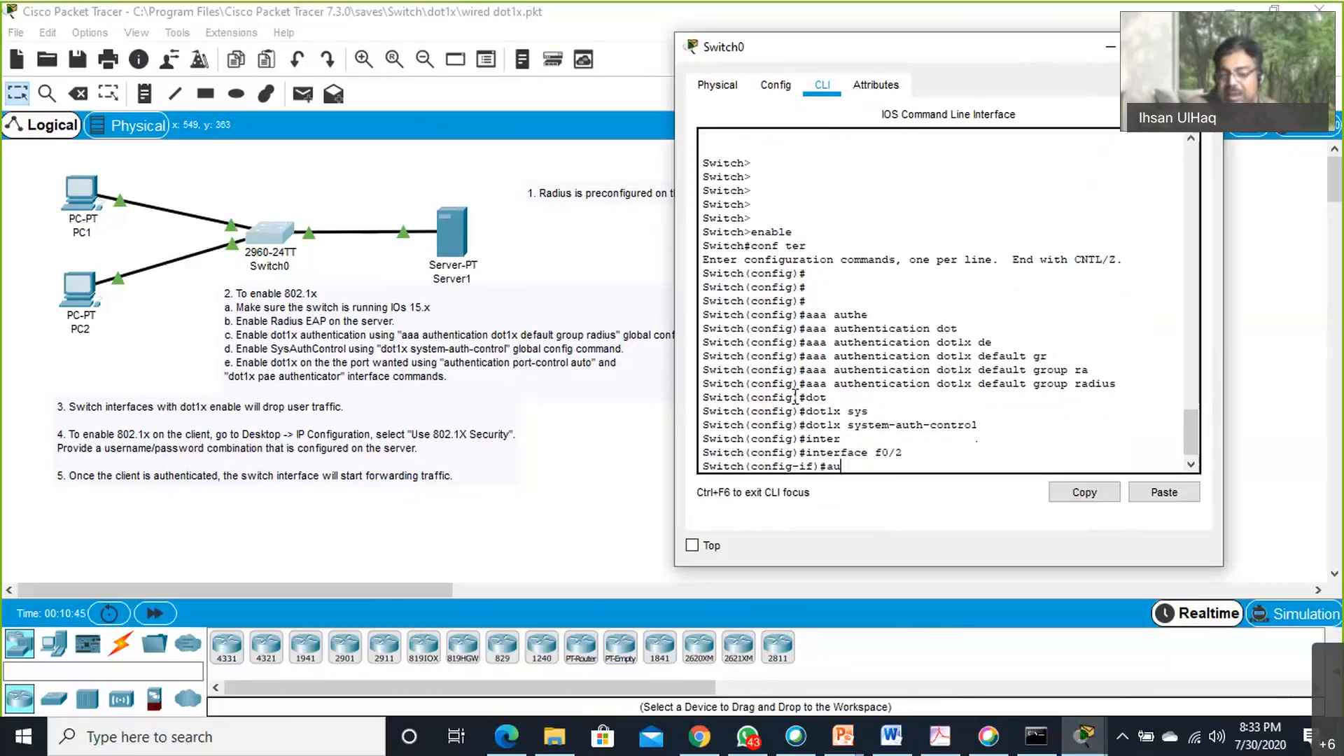
pyautogui.write('the')
pyautogui.press('Tab')
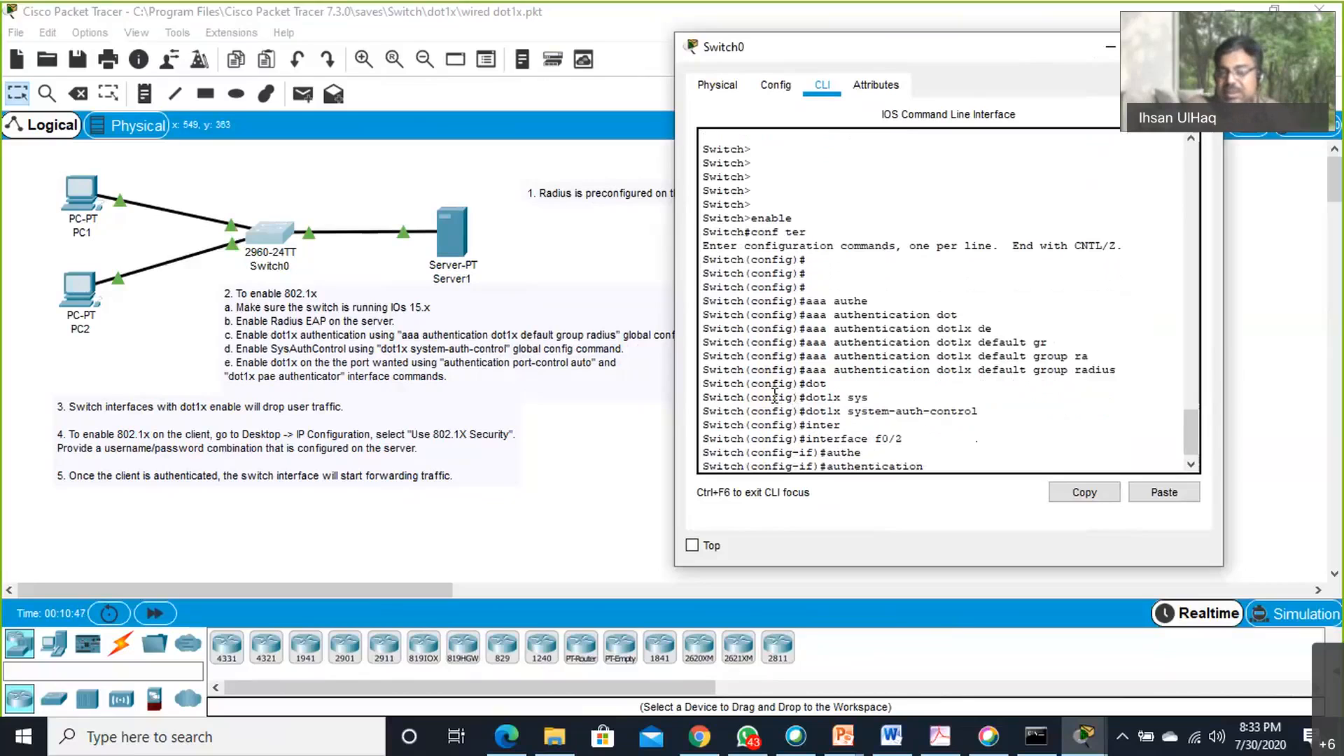
pyautogui.write('p')
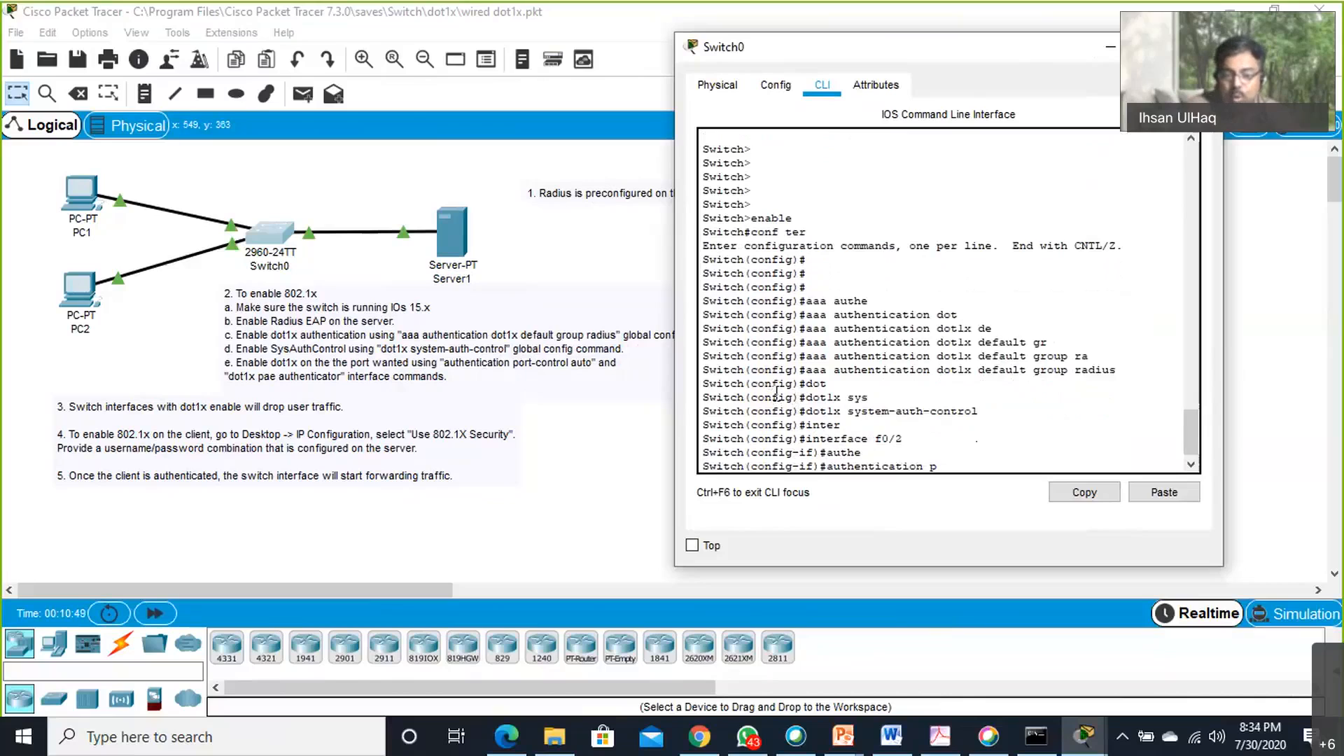
pyautogui.write('o')
pyautogui.press('Tab')
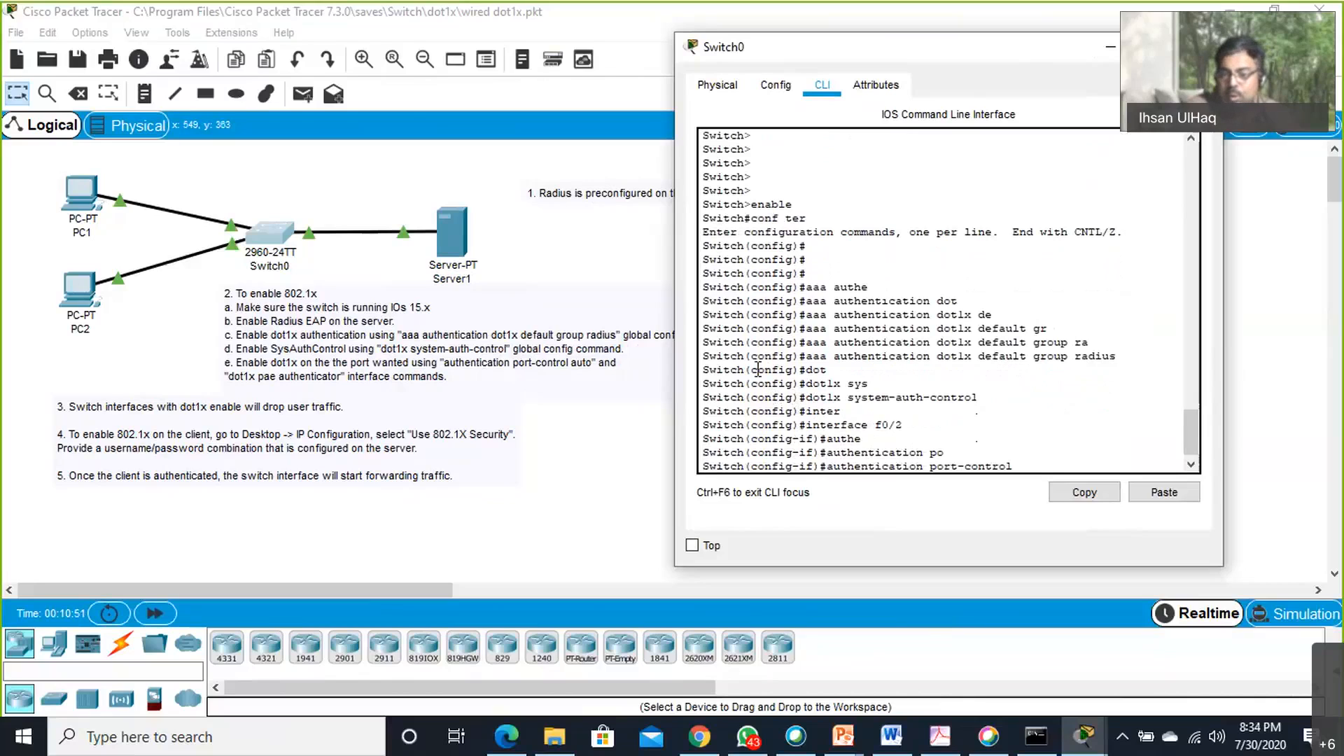
pyautogui.write('au')
pyautogui.press('Tab')
pyautogui.press('Return')
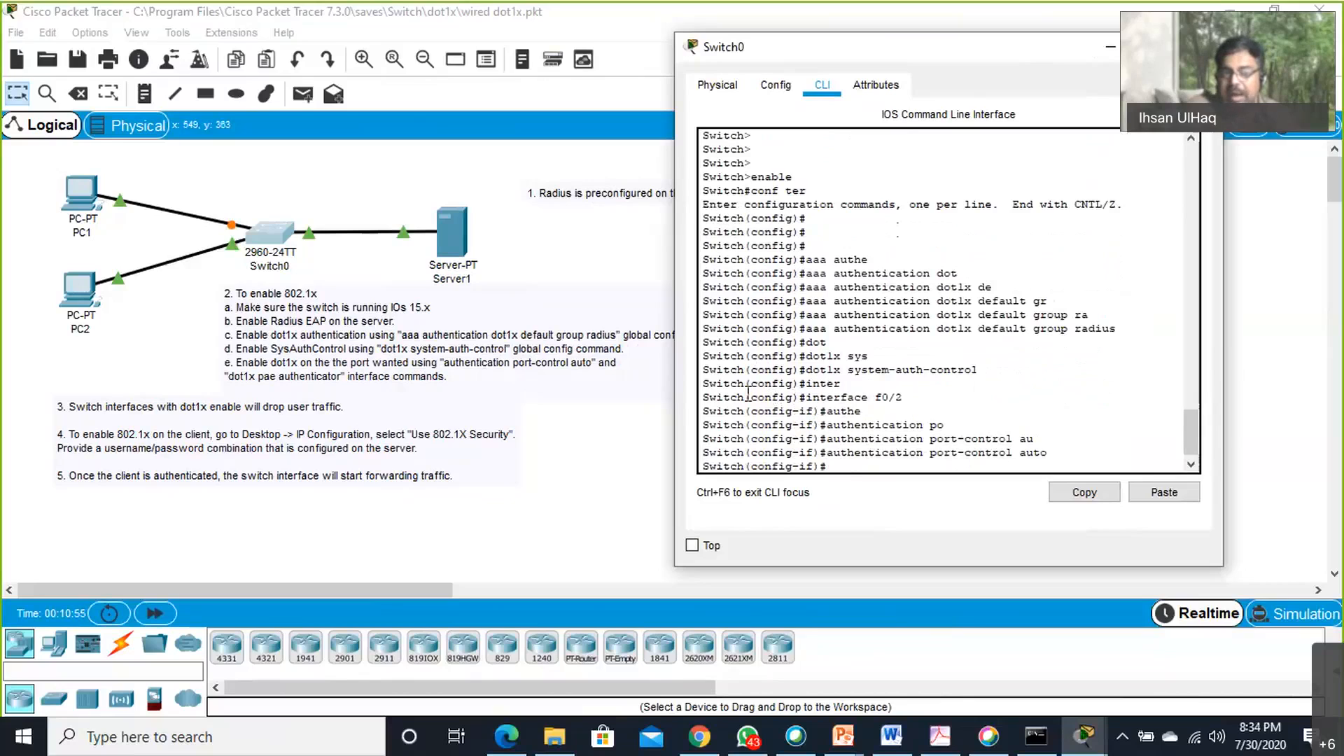
# Make interface f0/2 an 802.1X authenticator with the "dot1x pae authenticator" command.
pyautogui.write('dot')
pyautogui.press('Tab')
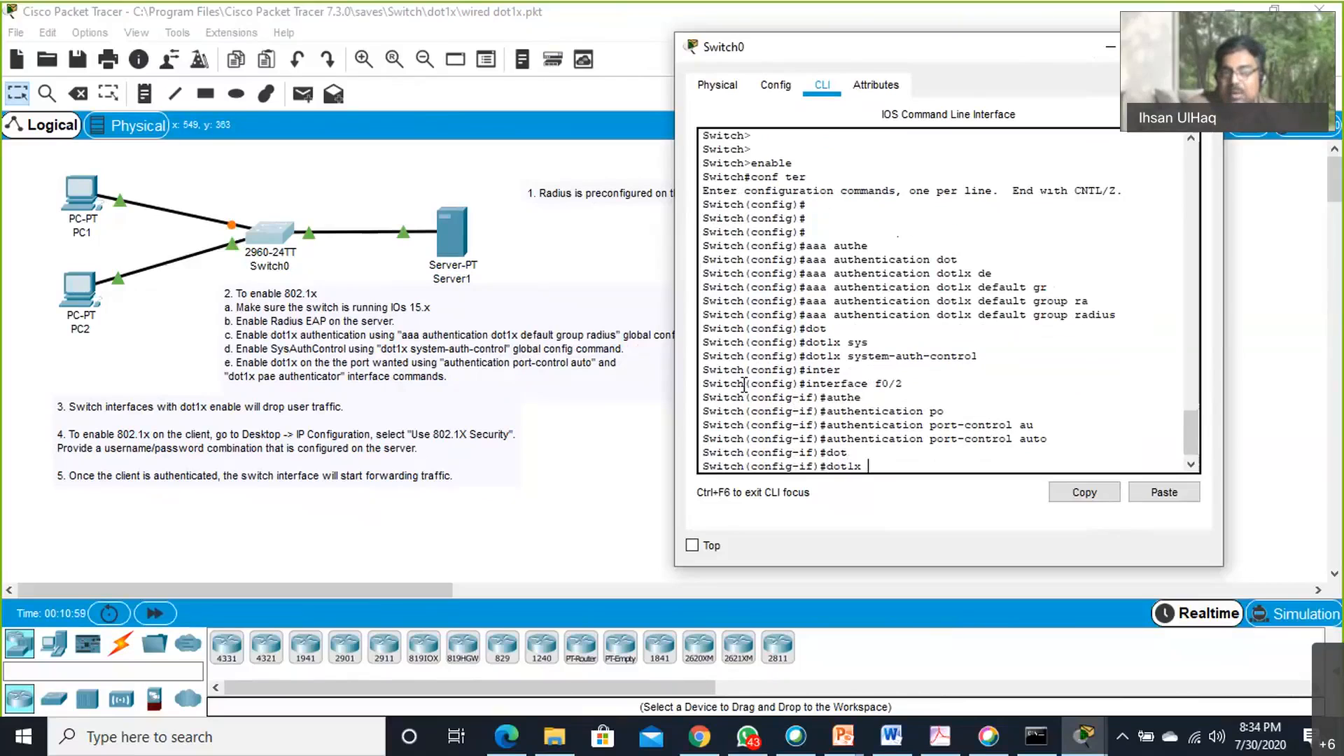
pyautogui.write('pa')
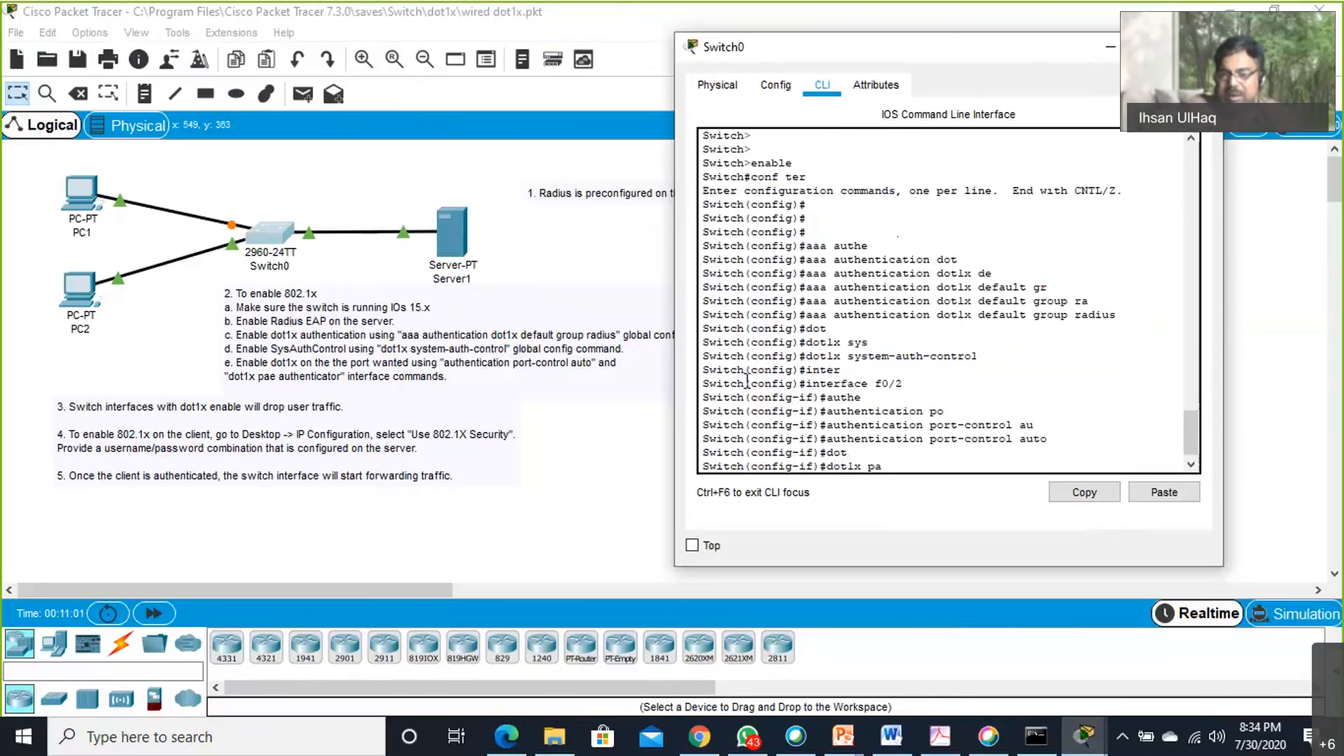
pyautogui.write('e')
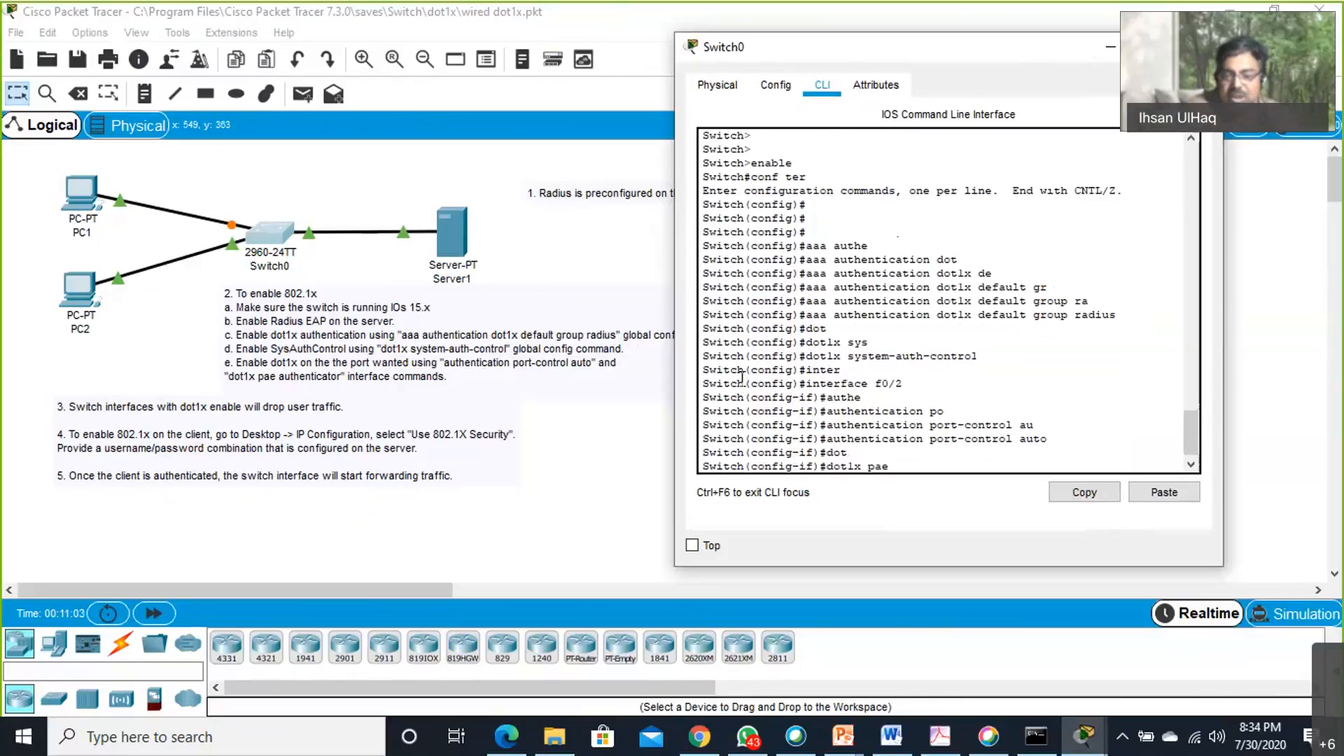
pyautogui.write(' authe')
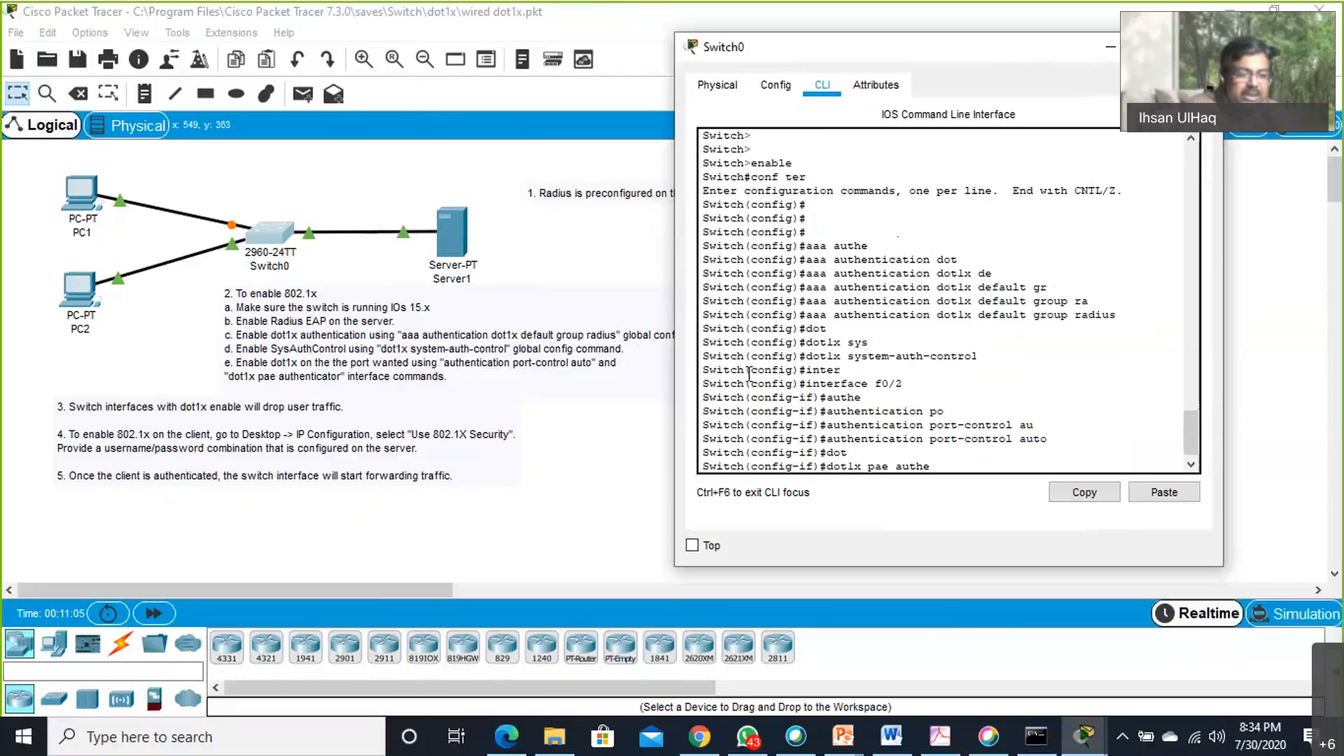
pyautogui.press('Tab')
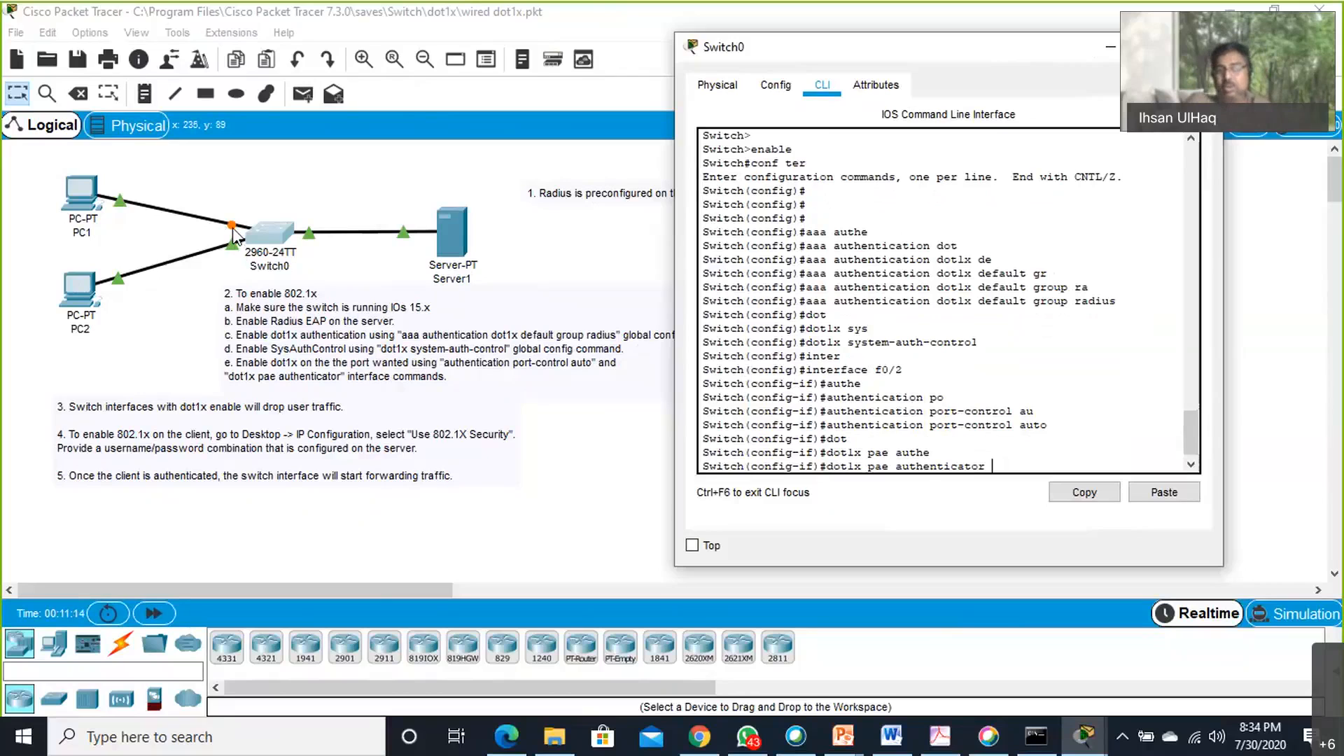
pyautogui.press('Return')
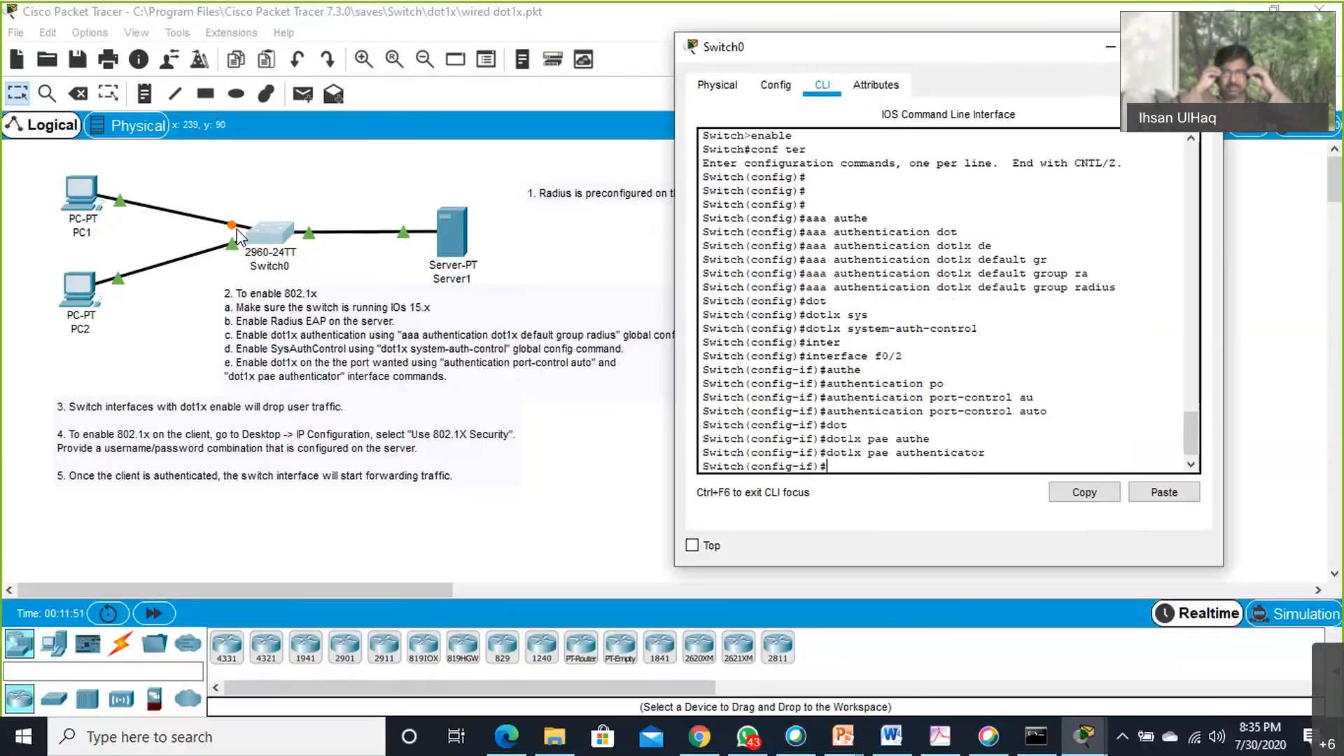
# Leave the f0/2 interface configuration with "exit" and return to global configuration mode.
pyautogui.click(853, 28)
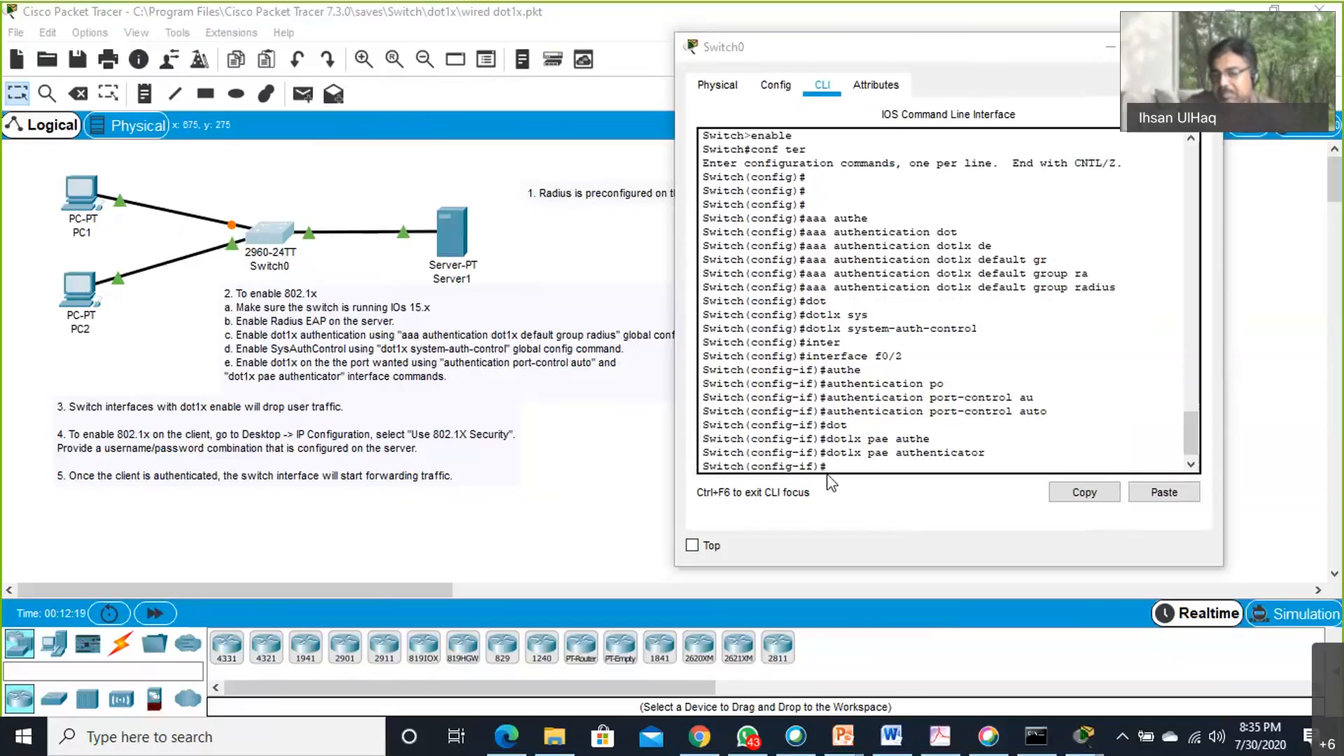
pyautogui.click(848, 466)
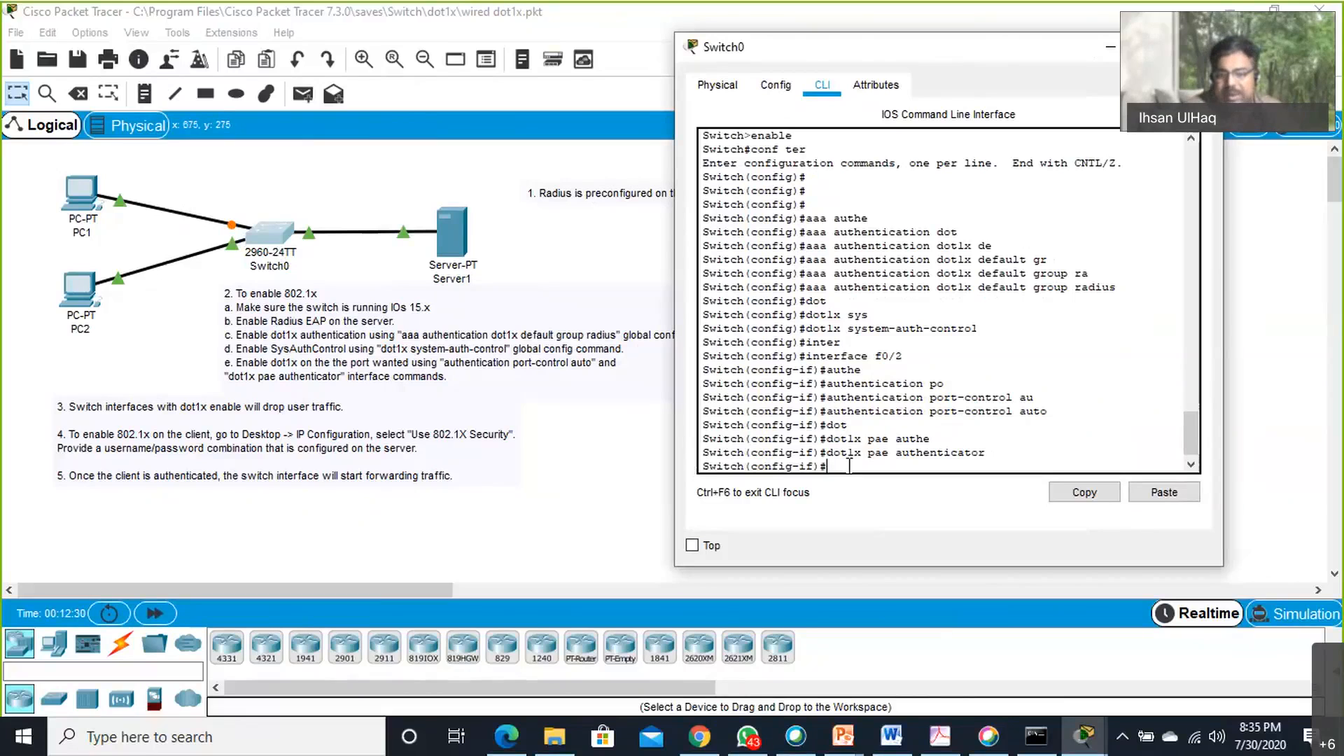
pyautogui.write('exit')
pyautogui.press('Return')
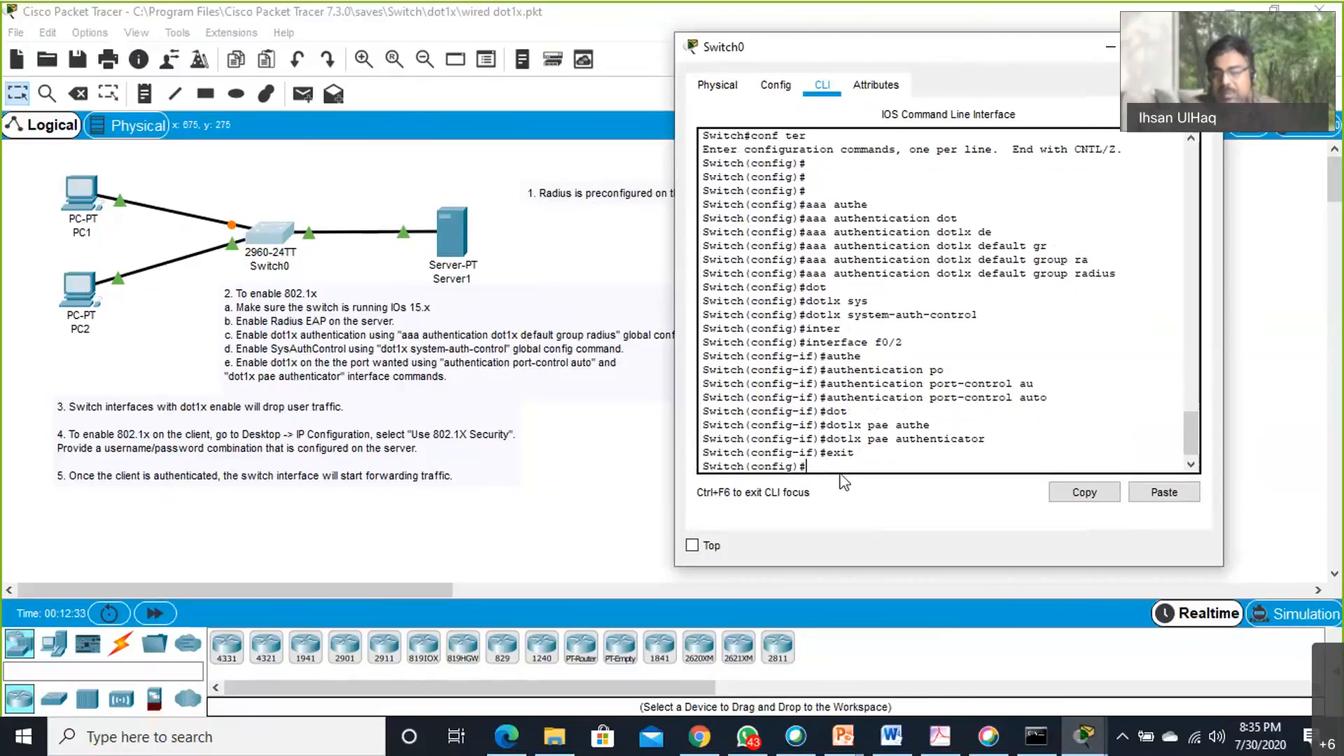
pyautogui.press('Return')
pyautogui.press('Return')
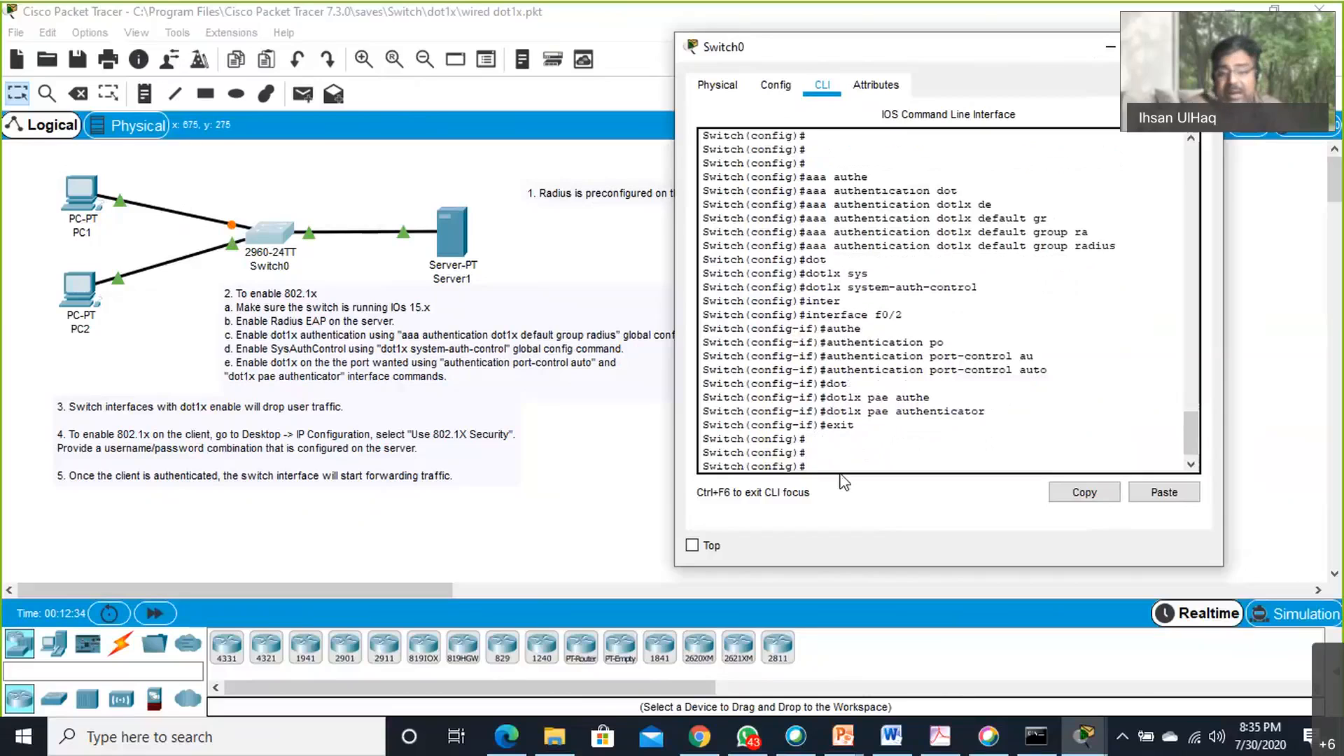
# Enter interface configuration mode for port f0/3 with "interface f0/3".
pyautogui.write('int')
pyautogui.press('Tab')
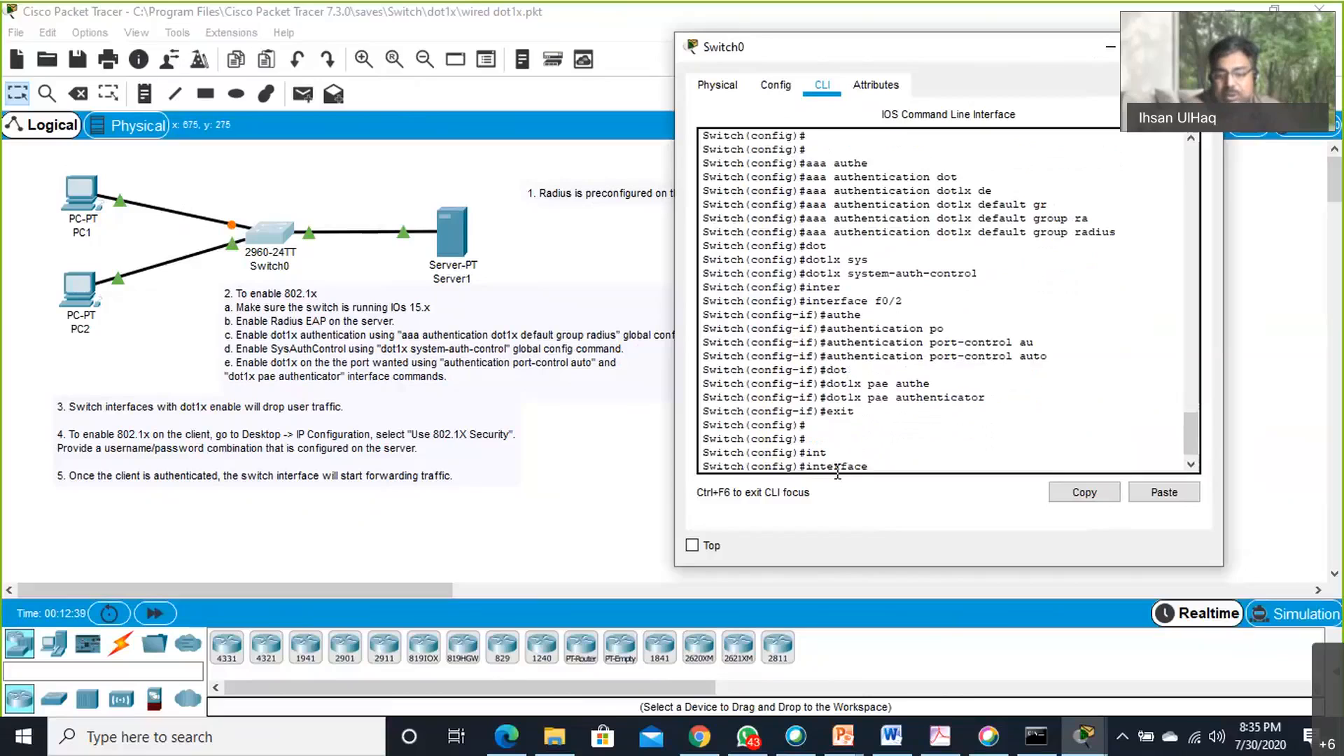
pyautogui.write('f')
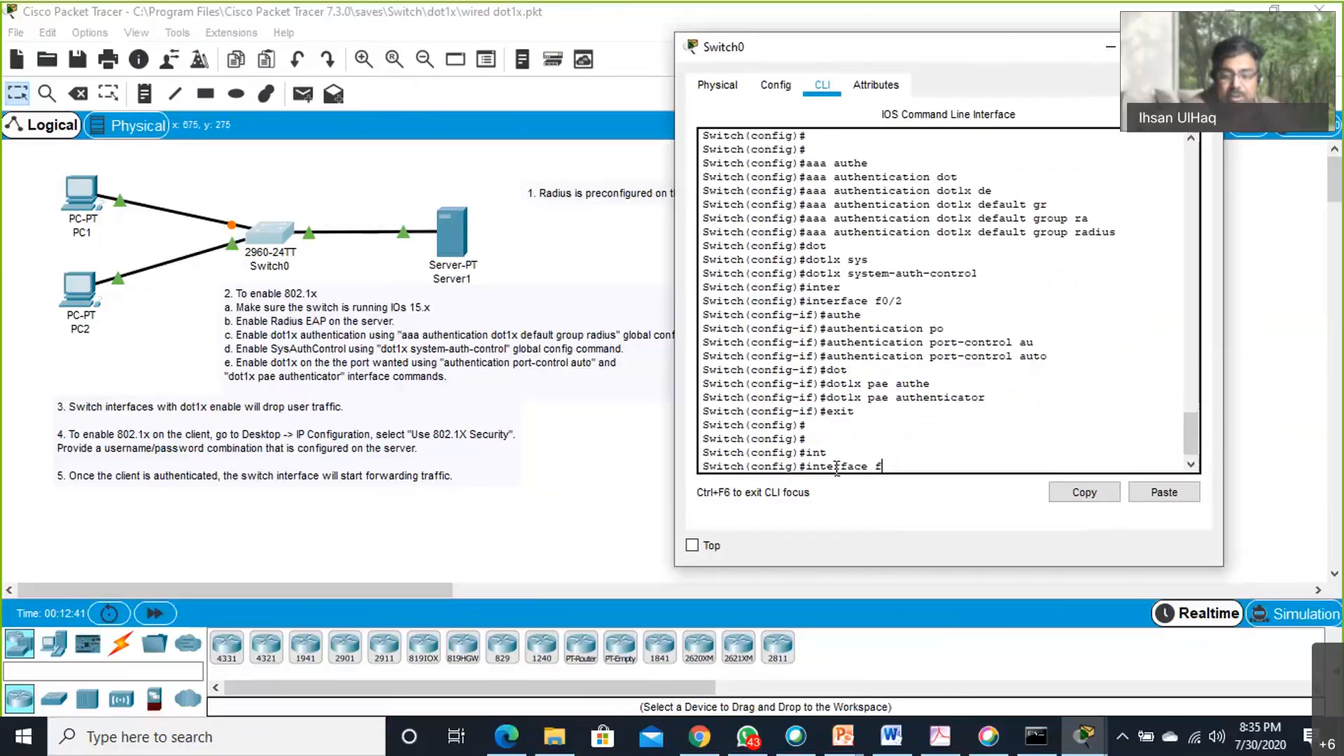
pyautogui.write('0/3')
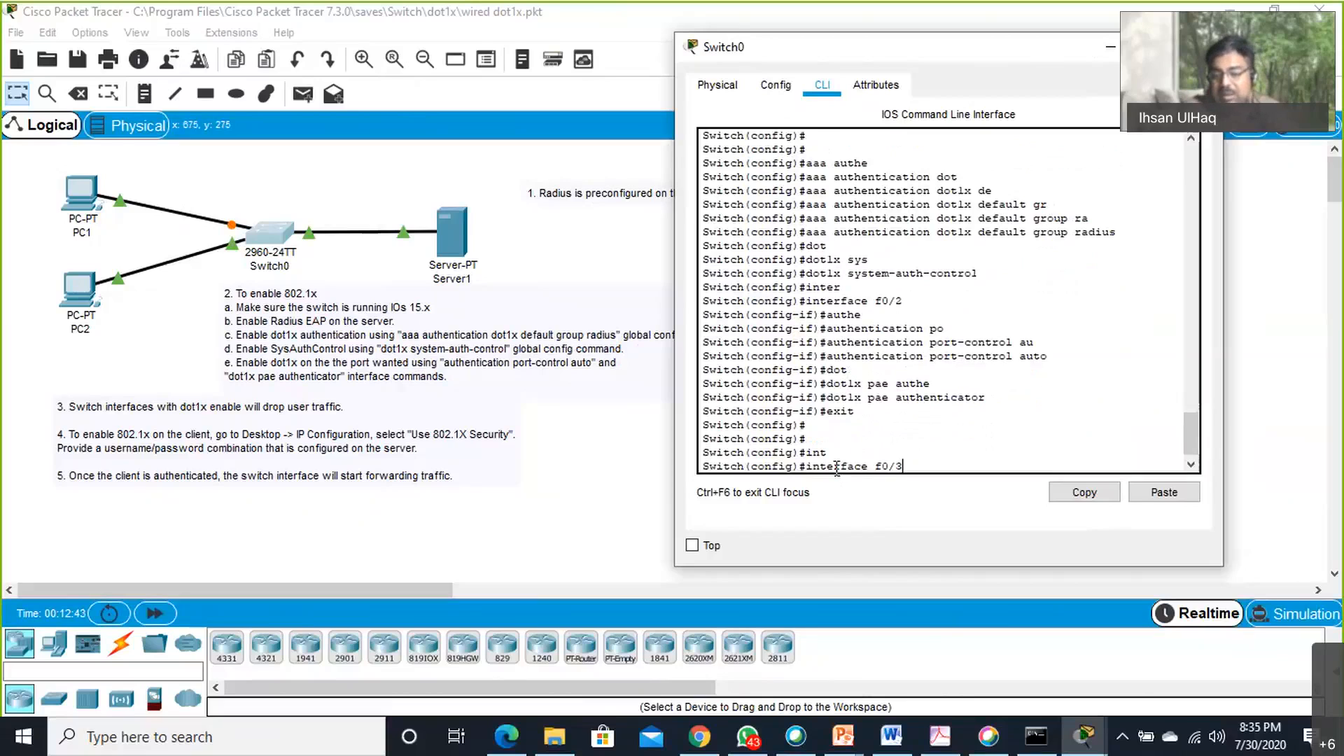
pyautogui.press('Return')
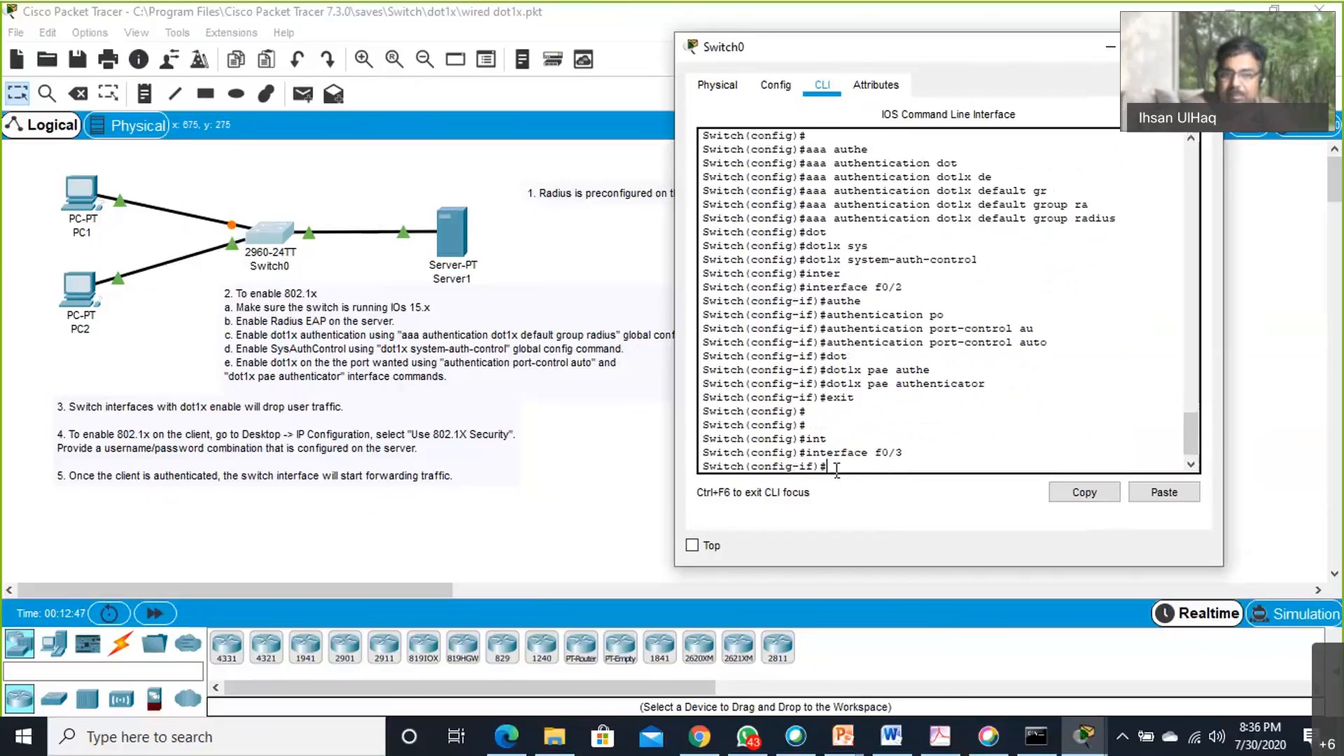
# Try to complete an "aaa authentication" command within the f0/3 interface configuration.
pyautogui.write('aaa au')
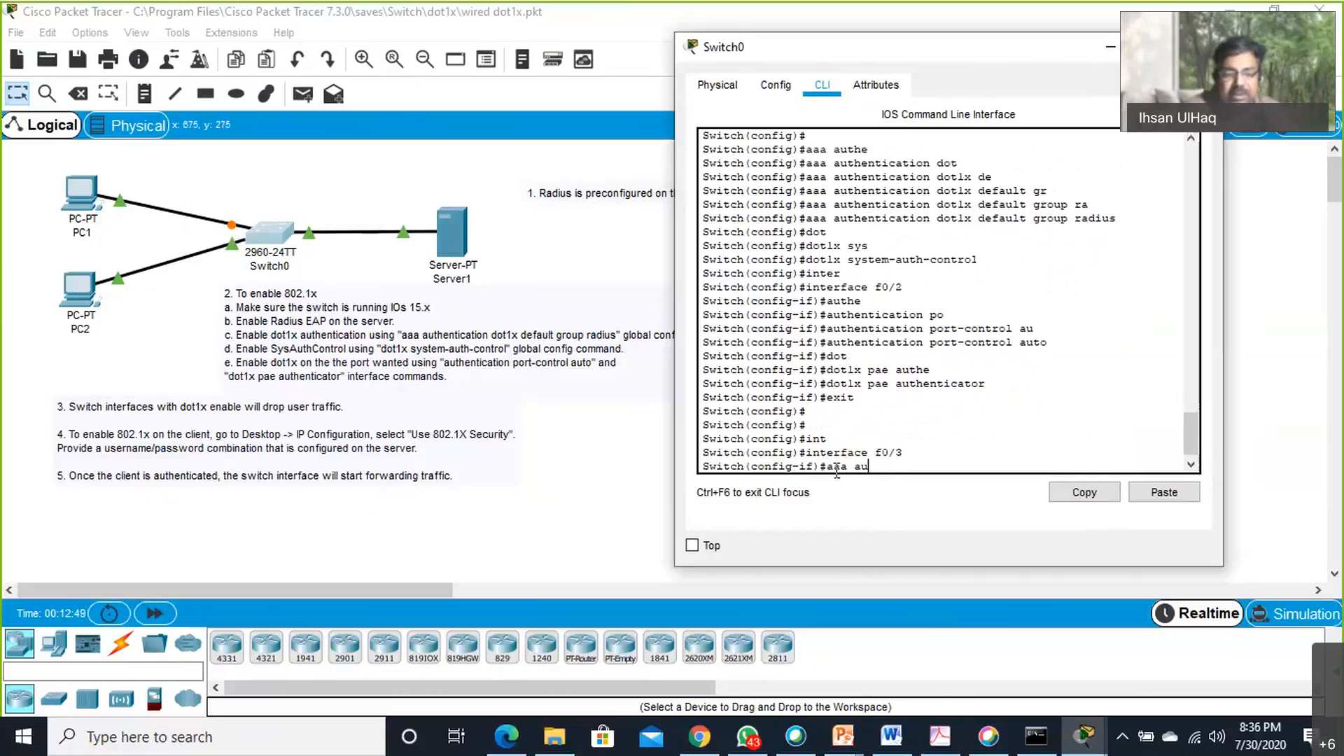
pyautogui.press('Tab')
pyautogui.write('d')
pyautogui.press('BackSpace')
pyautogui.press('BackSpace')
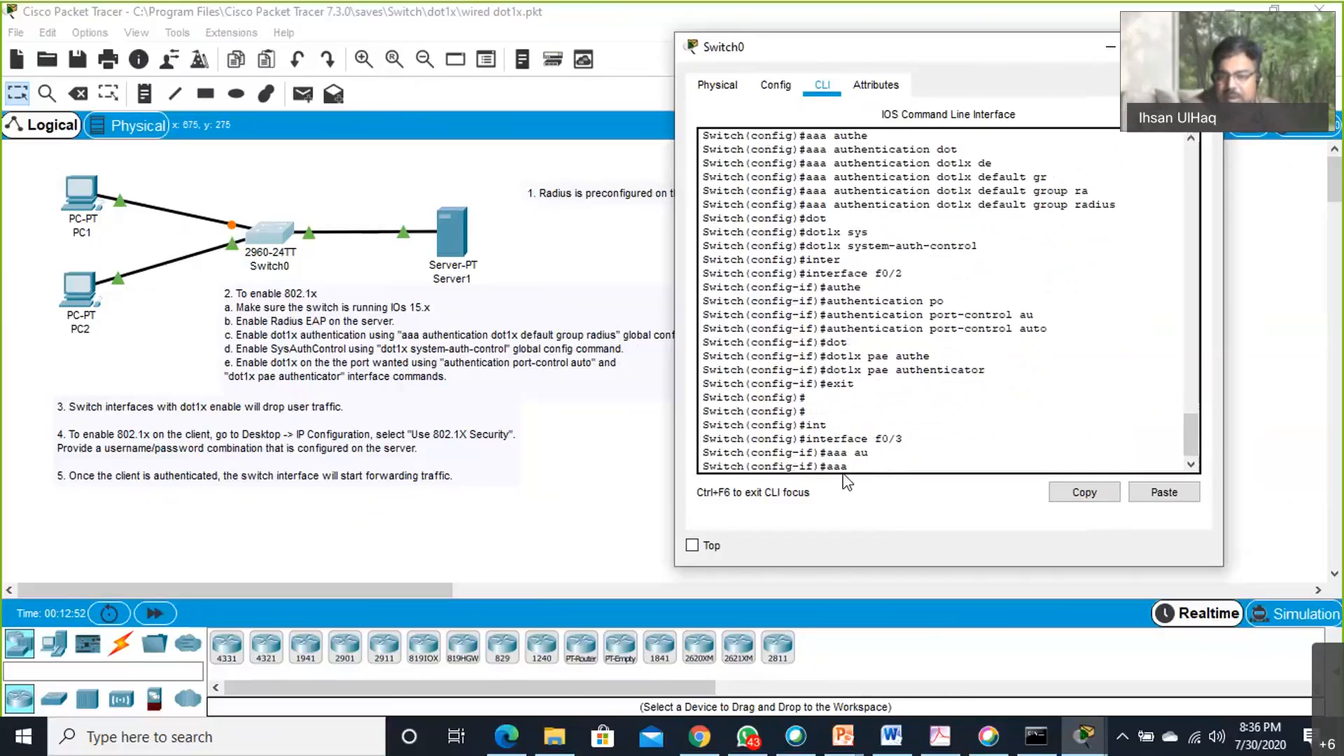
pyautogui.write('ut')
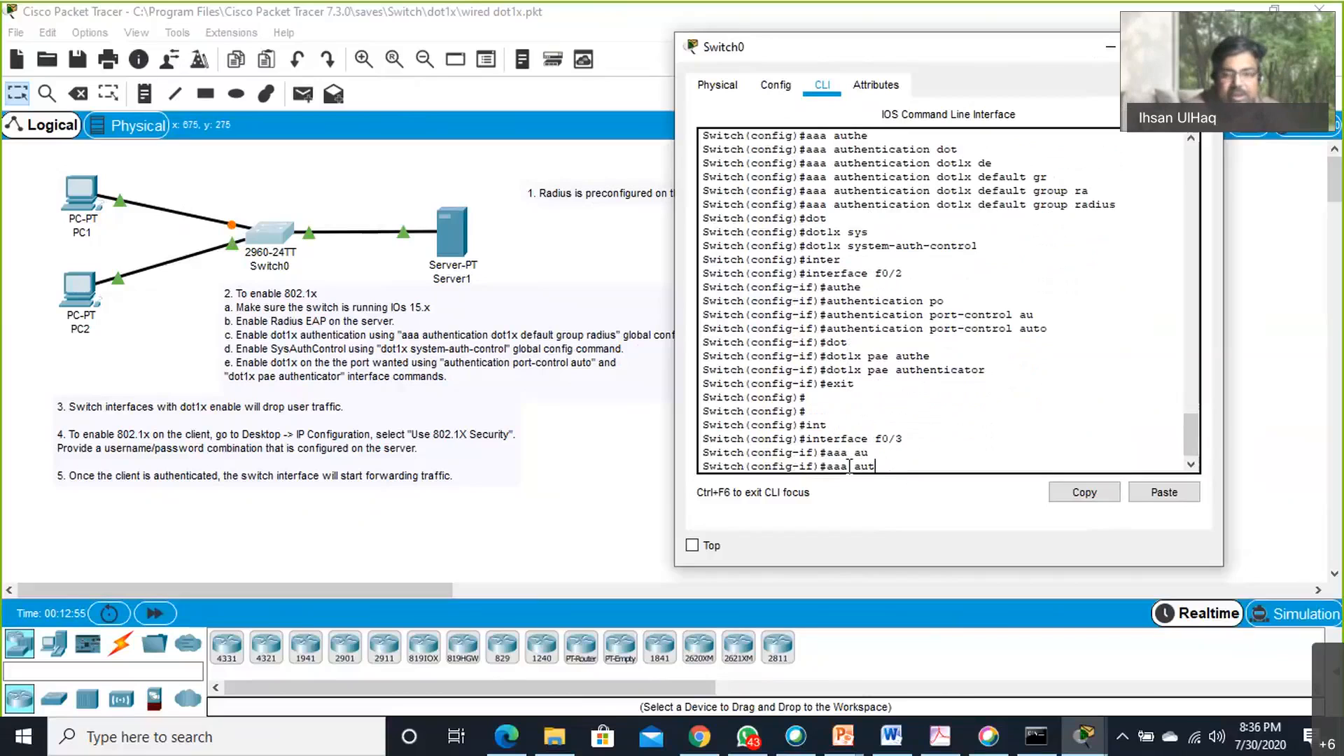
pyautogui.write('h')
pyautogui.press('Tab')
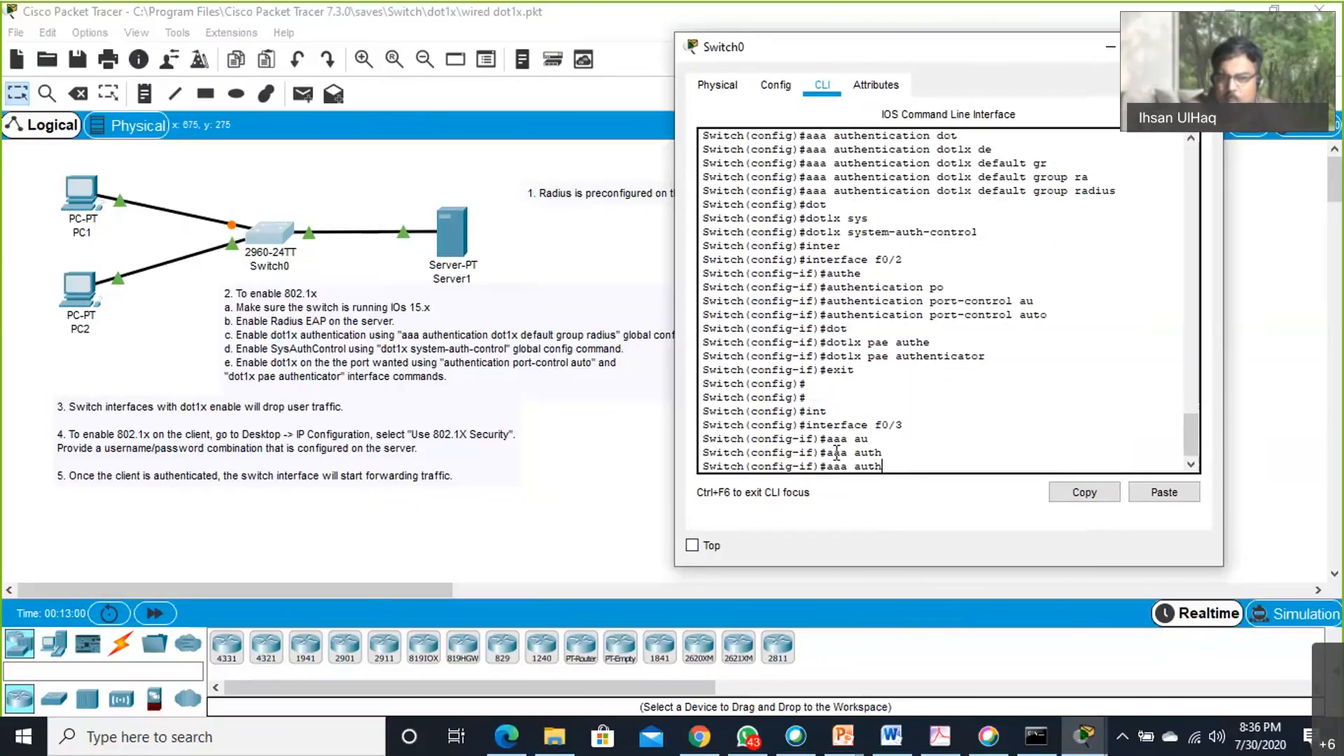
pyautogui.write('en')
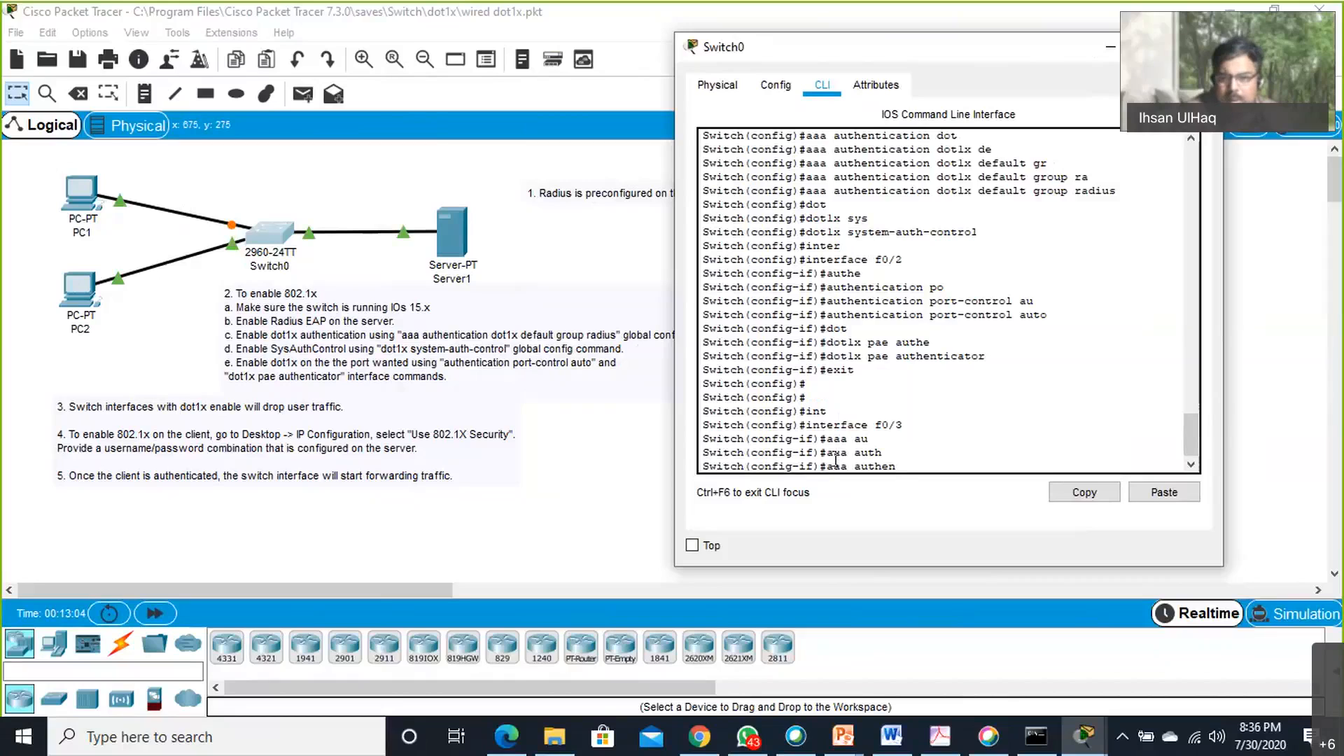
pyautogui.press('Tab')
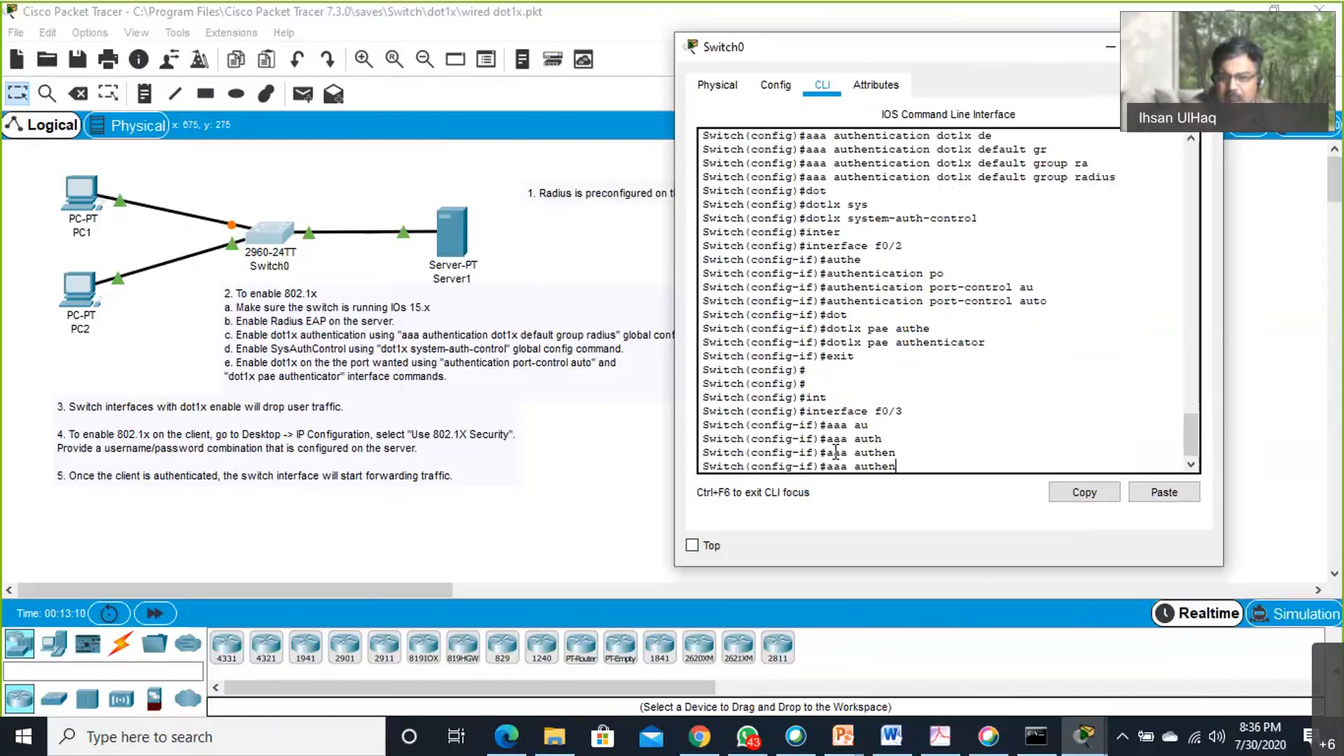
# Erase the partial authentication command and query the available options with "aaa ?".
pyautogui.press('BackSpace')
pyautogui.press('BackSpace')
pyautogui.press('BackSpace')
pyautogui.press('BackSpace')
pyautogui.press('BackSpace')
pyautogui.press('BackSpace')
pyautogui.press('BackSpace')
pyautogui.press('BackSpace')
pyautogui.press('BackSpace')
pyautogui.write('aa ?')
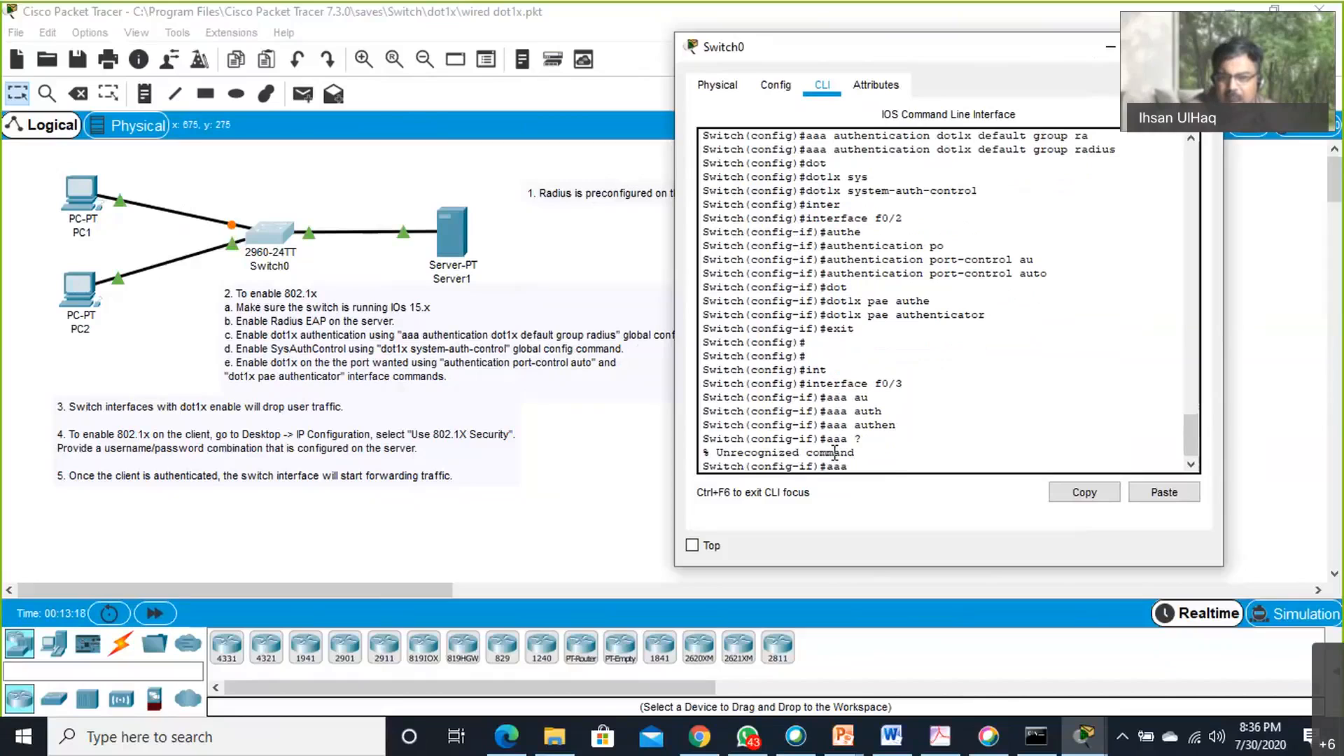
# Discard the leftover "aaa" entry and leave the f0/3 interface configuration with "exit".
pyautogui.write('exit')
pyautogui.press('Return')
pyautogui.press('Return')
pyautogui.press('Return')
pyautogui.press('Return')
pyautogui.press('Return')
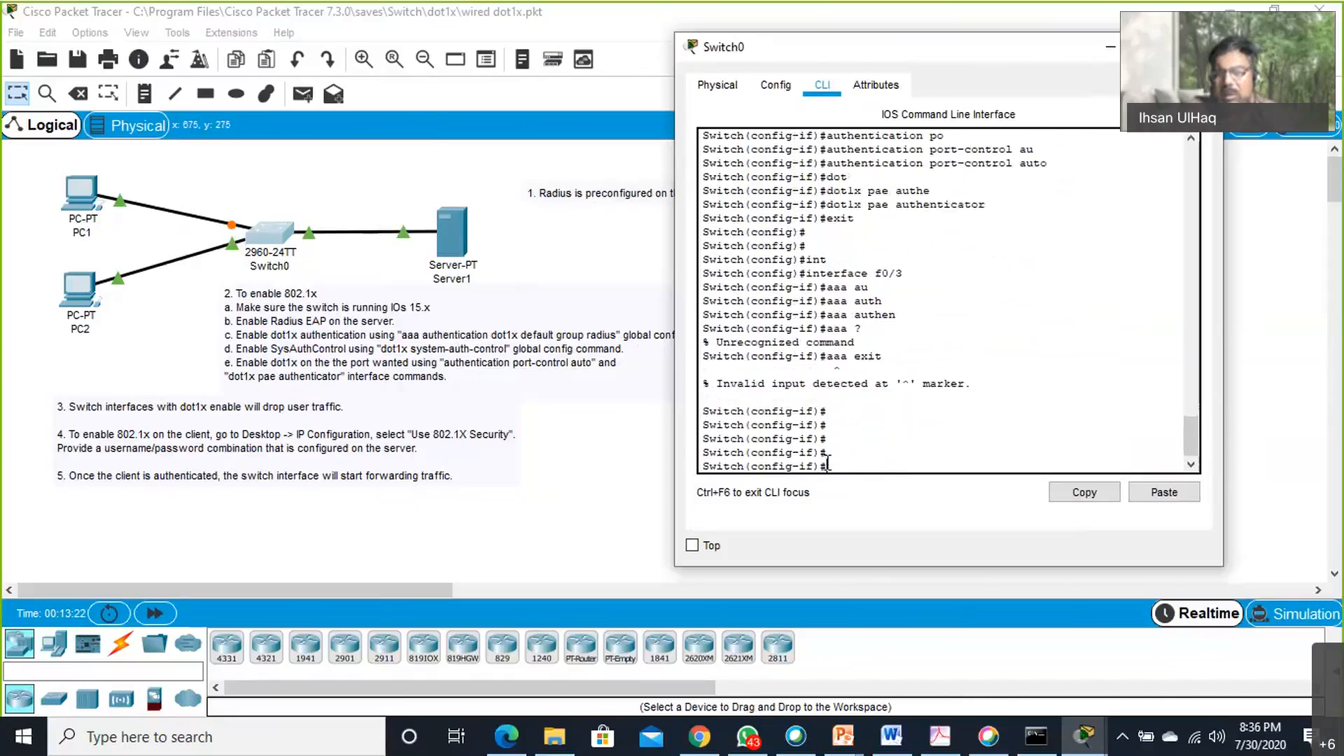
pyautogui.write('exi')
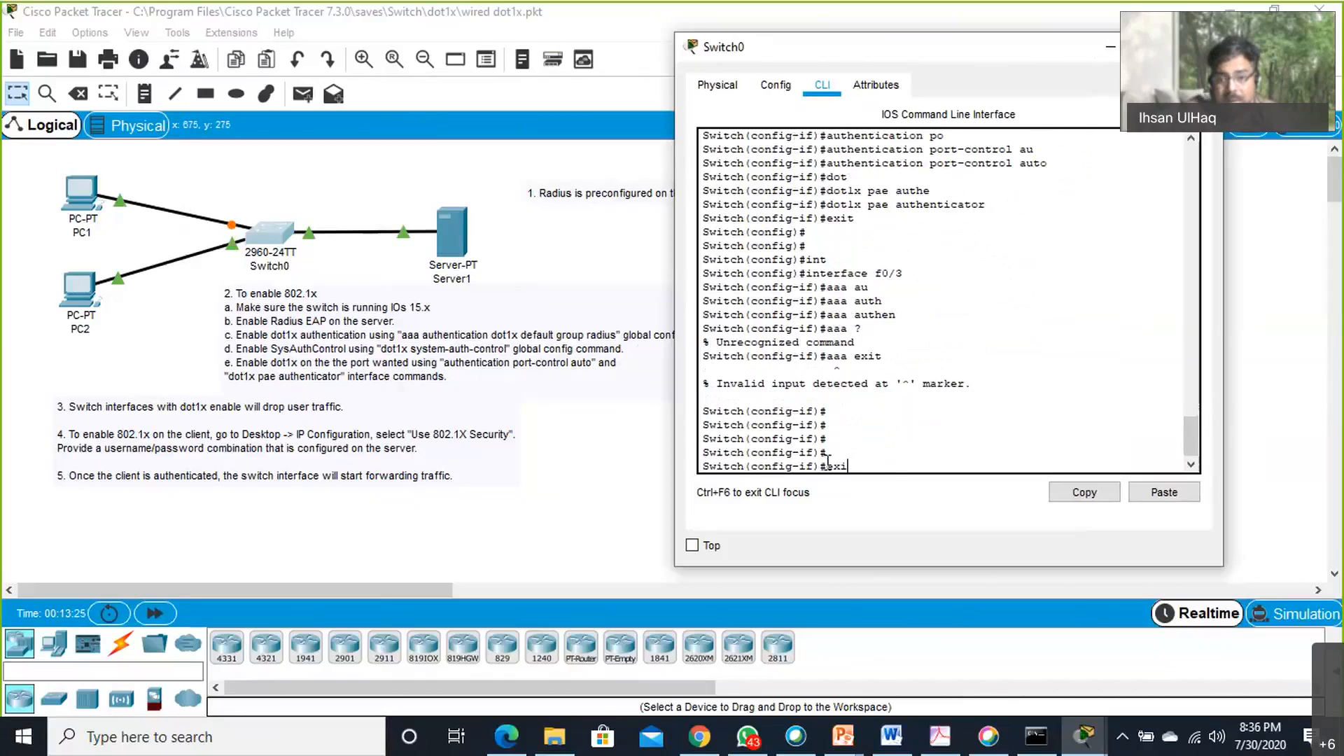
pyautogui.write('t')
pyautogui.press('Return')
pyautogui.press('Return')
pyautogui.press('Return')
pyautogui.press('Return')
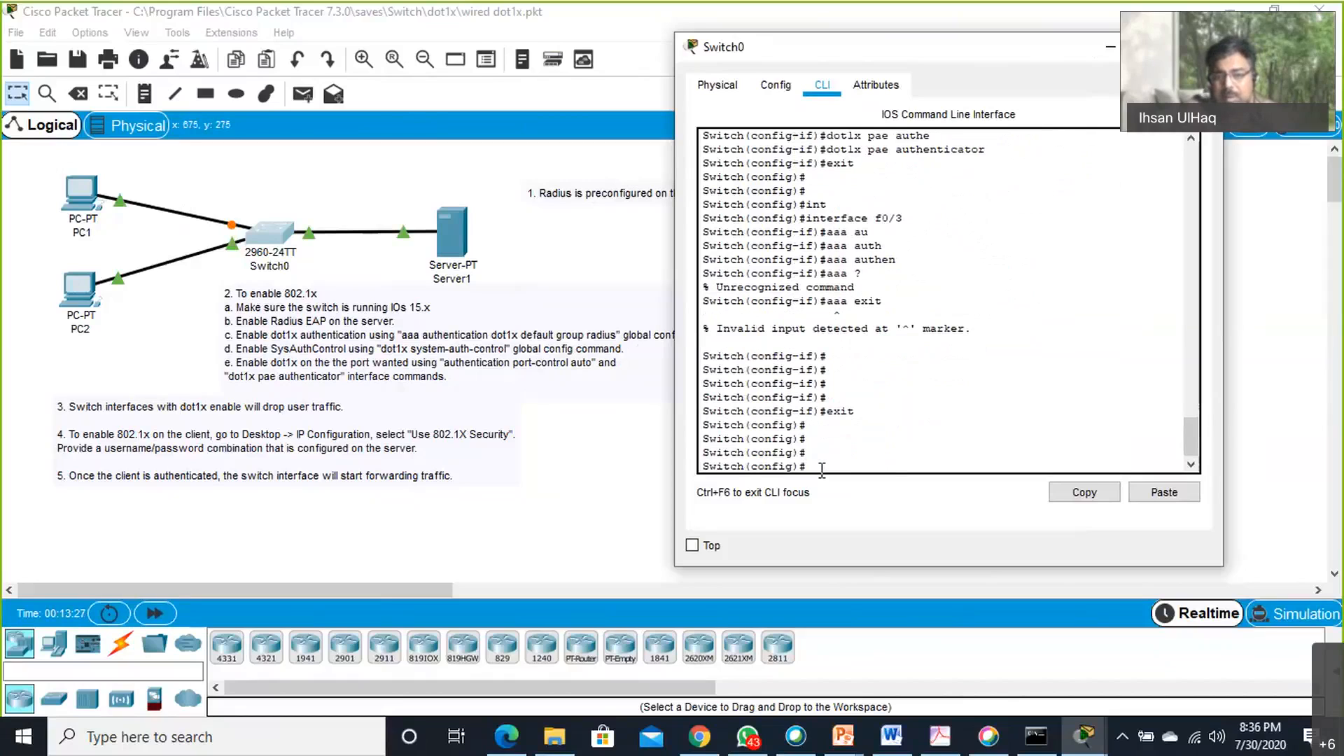
# End the configuration session on Switch0 with "end" and return to privileged mode.
pyautogui.write('end')
pyautogui.press('Return')
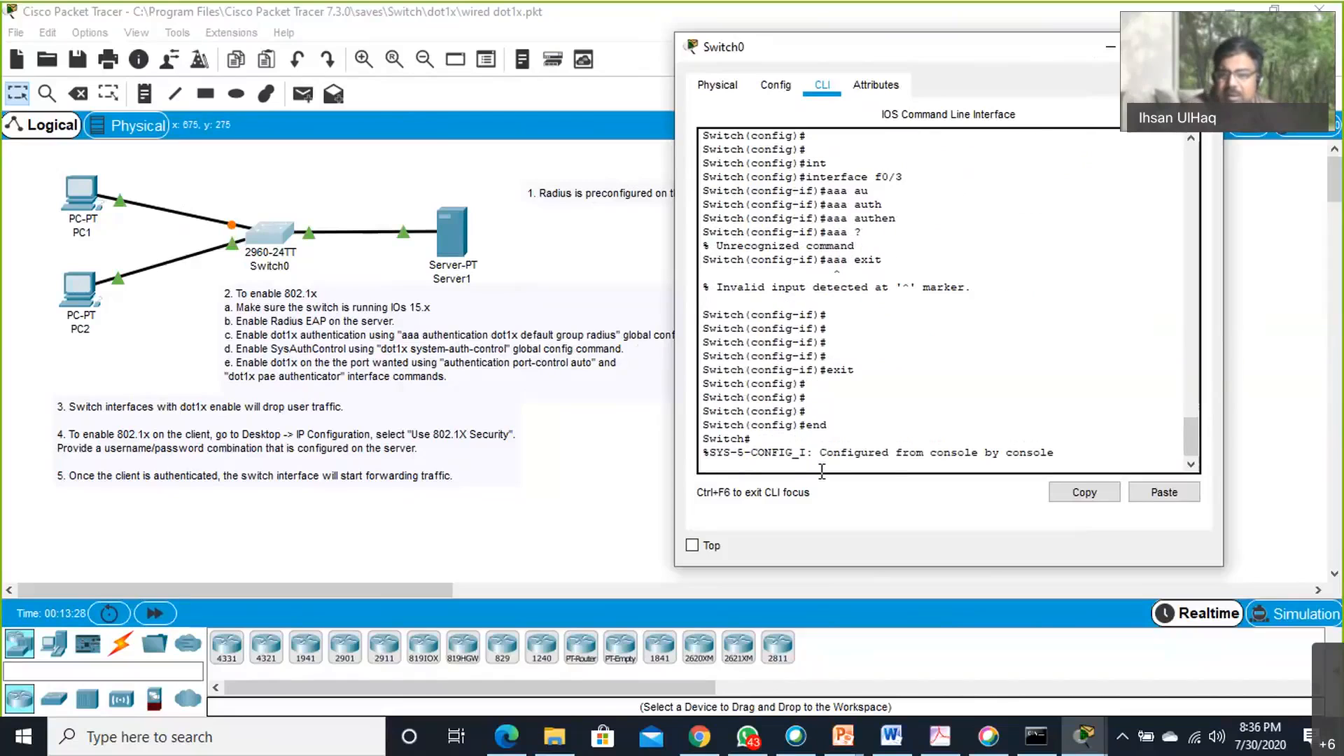
pyautogui.press('Return')
pyautogui.press('Return')
pyautogui.press('Return')
pyautogui.press('Return')
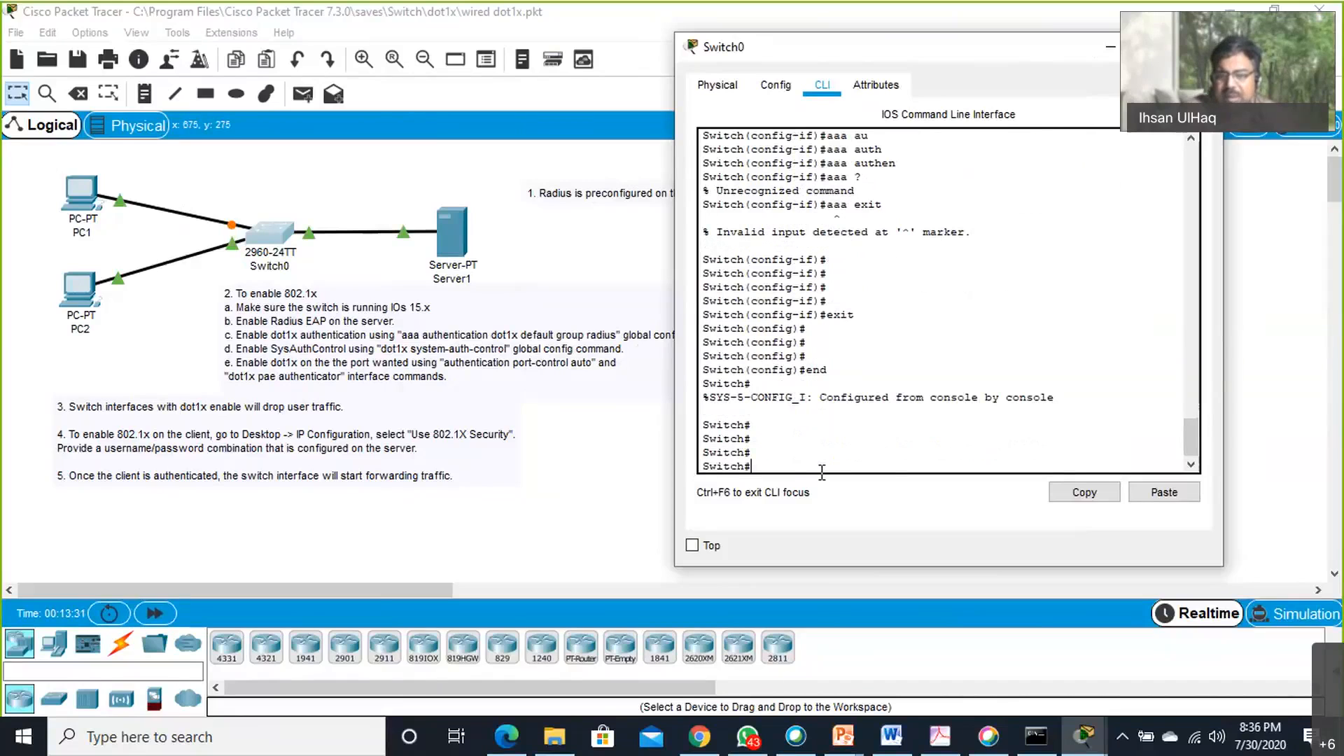
# Enter global configuration mode on Switch0 with "conf ter".
pyautogui.write('conf ter')
pyautogui.press('Return')
pyautogui.press('Return')
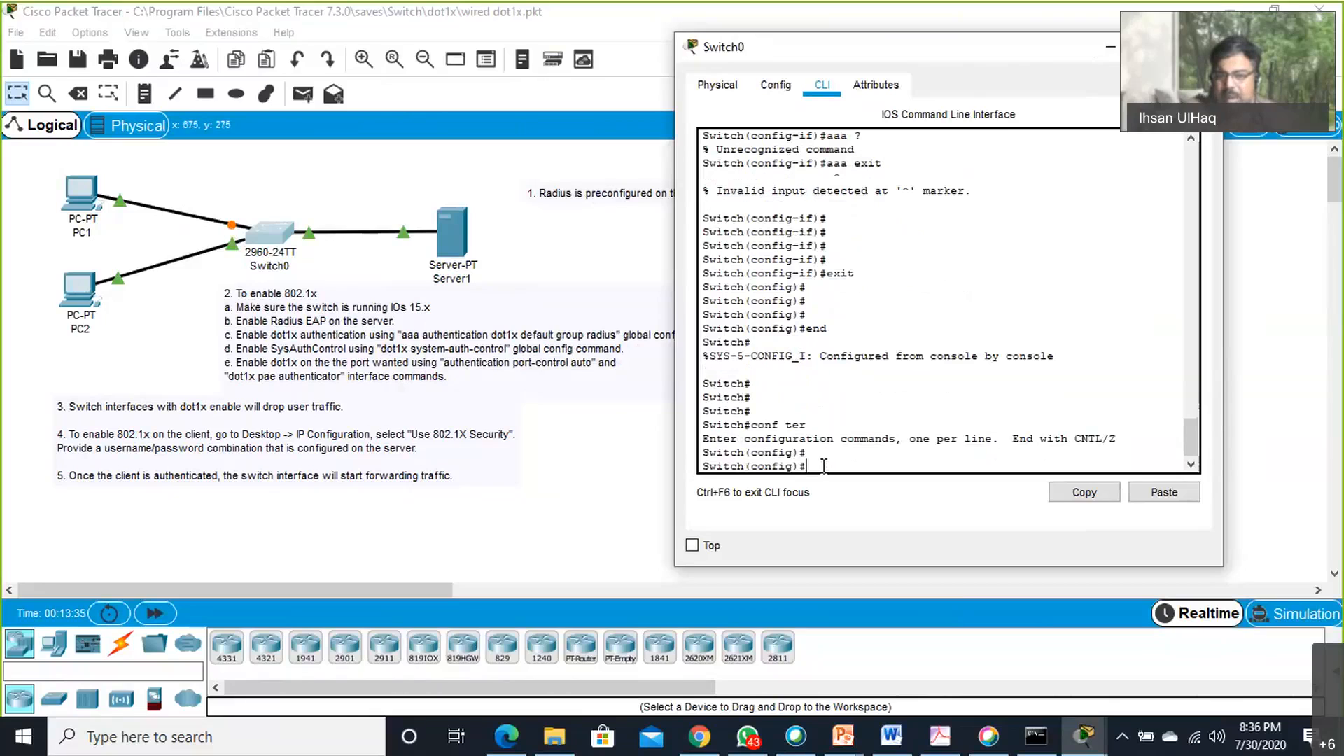
pyautogui.press('Return')
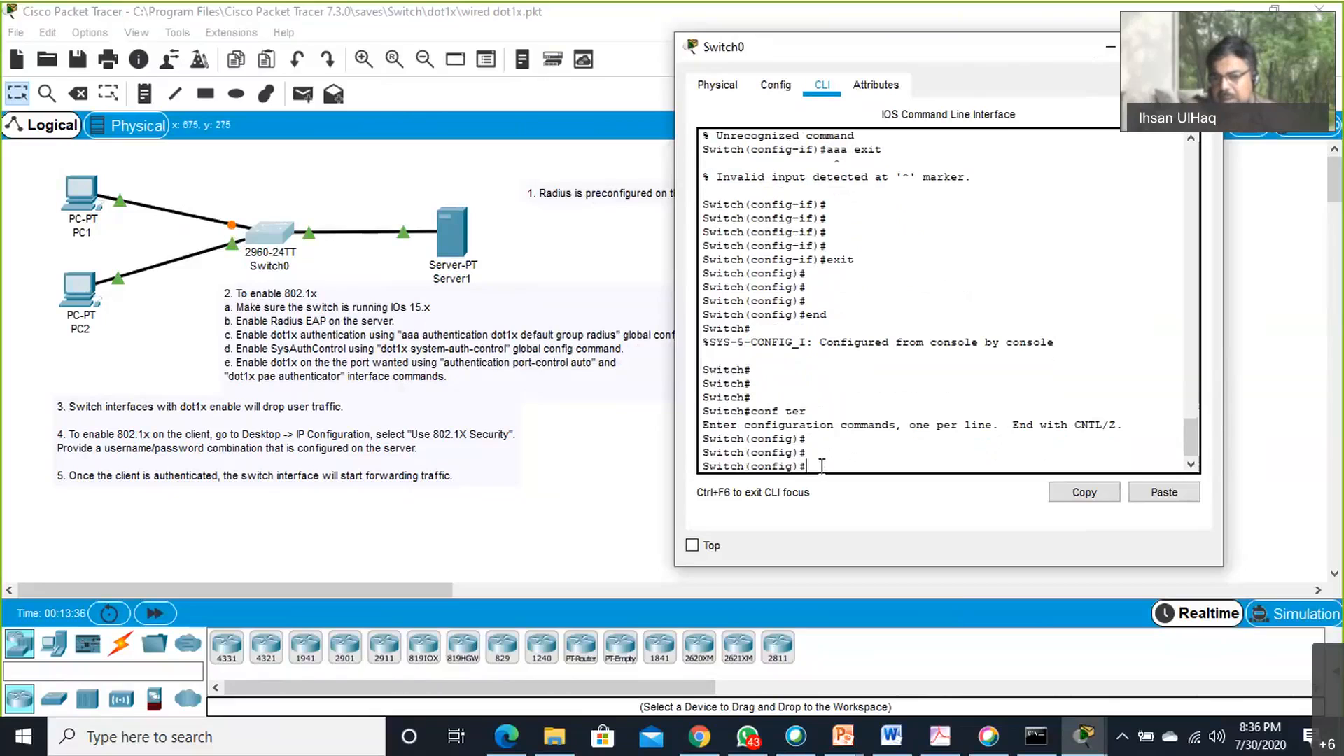
pyautogui.write('int')
pyautogui.press('Tab')
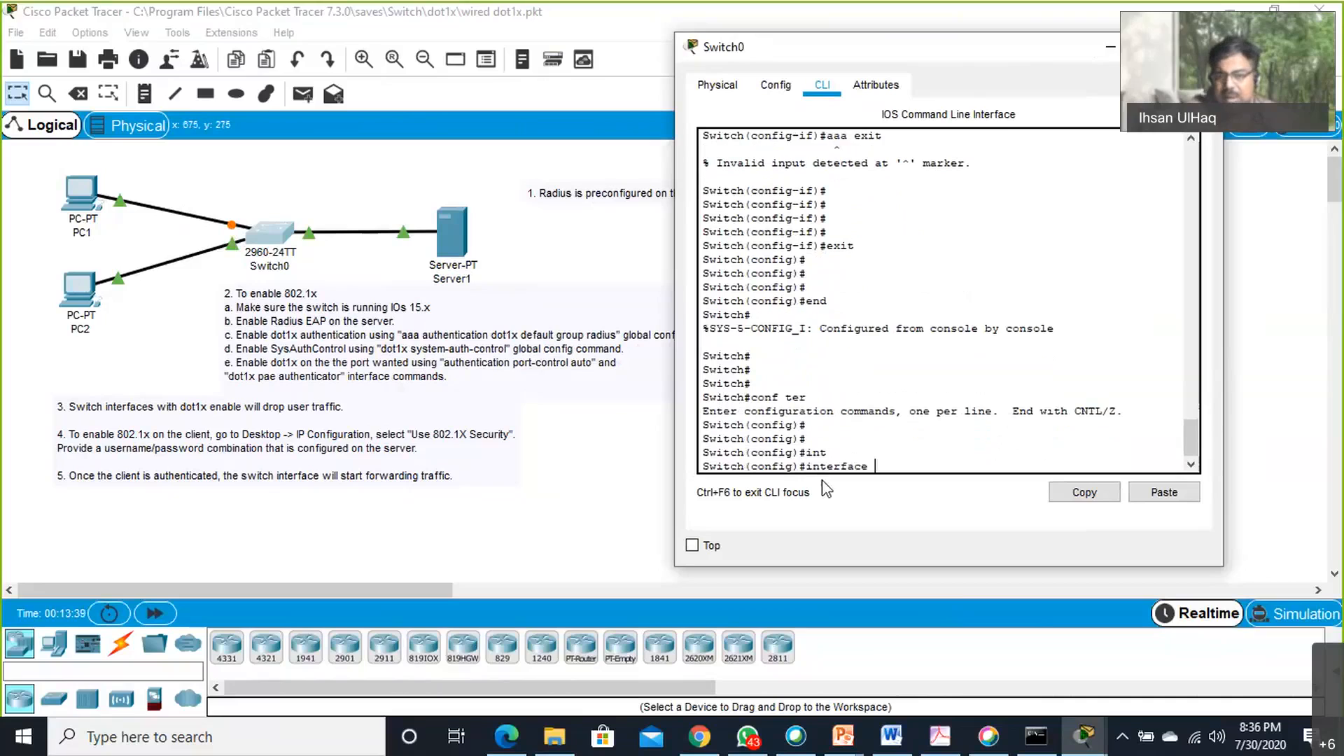
pyautogui.write('f')
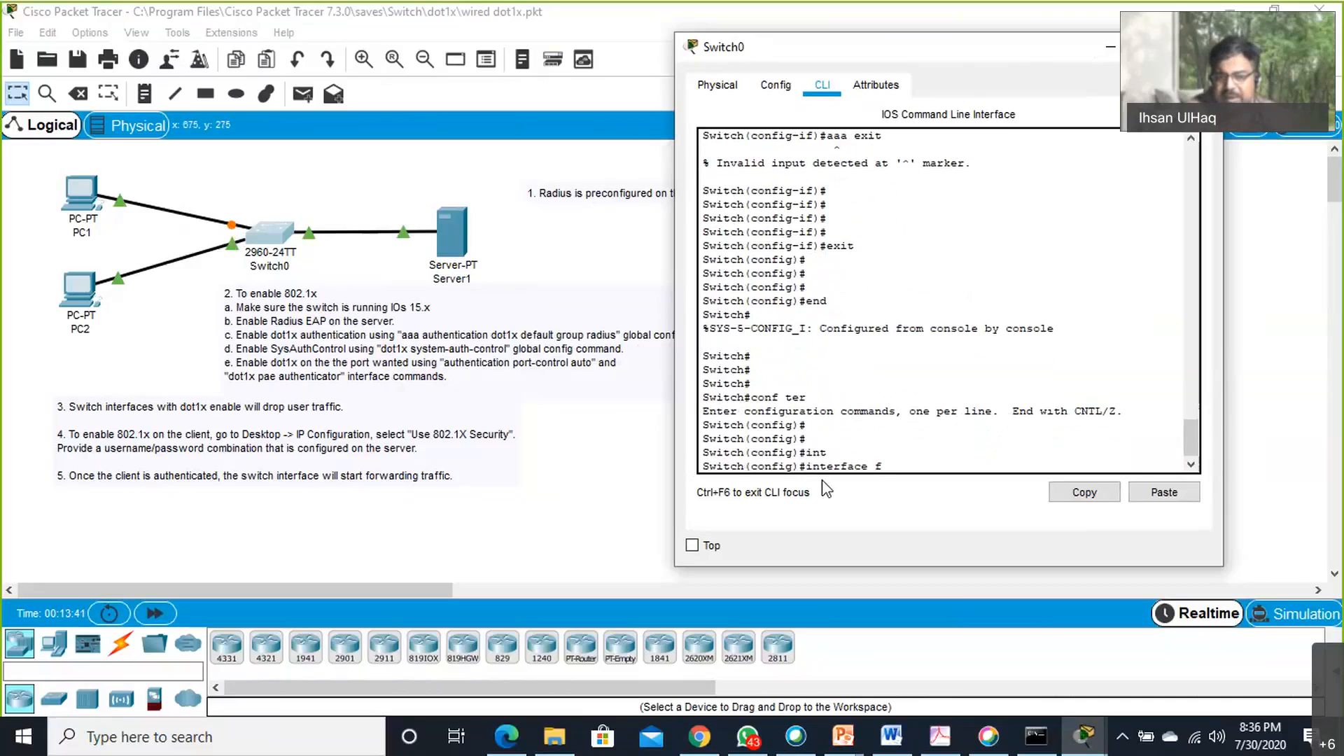
pyautogui.write('0/3')
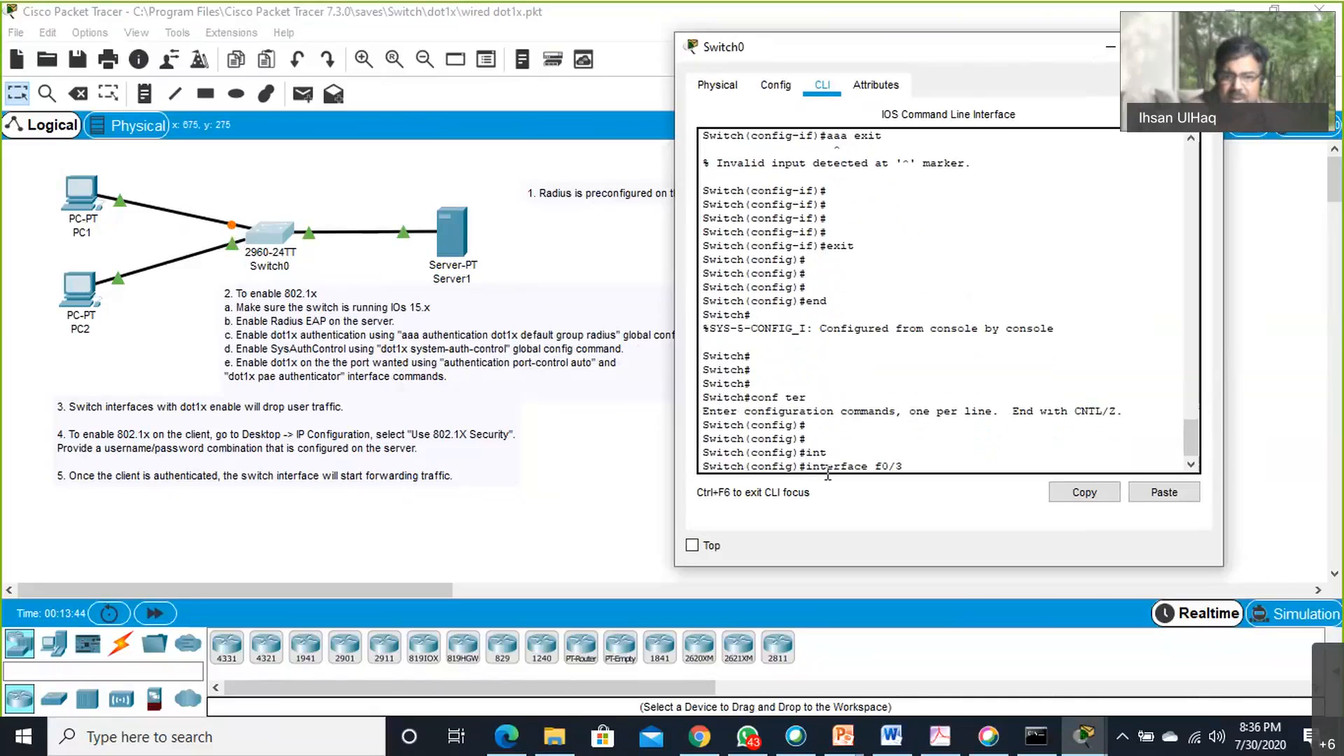
pyautogui.press('Return')
pyautogui.press('Return')
pyautogui.press('Return')
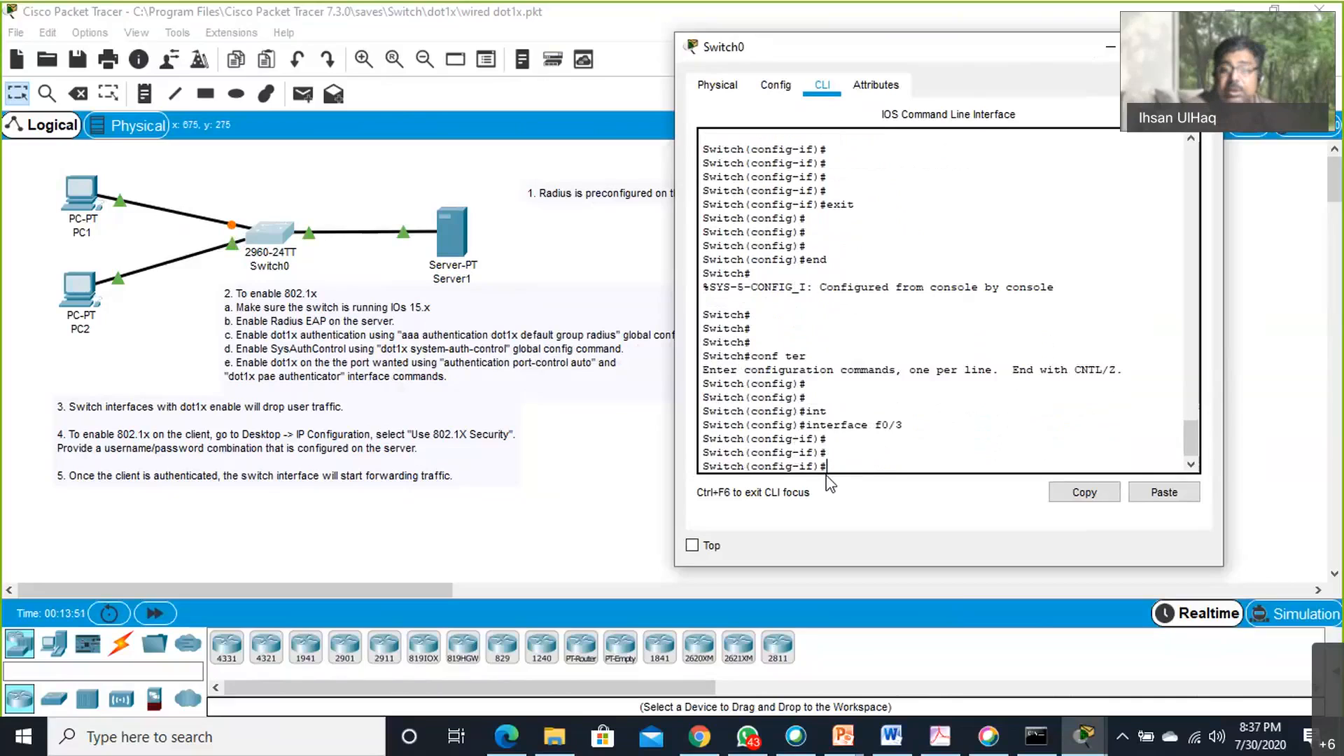
pyautogui.write('exit')
pyautogui.press('Return')
pyautogui.press('Return')
pyautogui.press('Return')
pyautogui.press('Return')
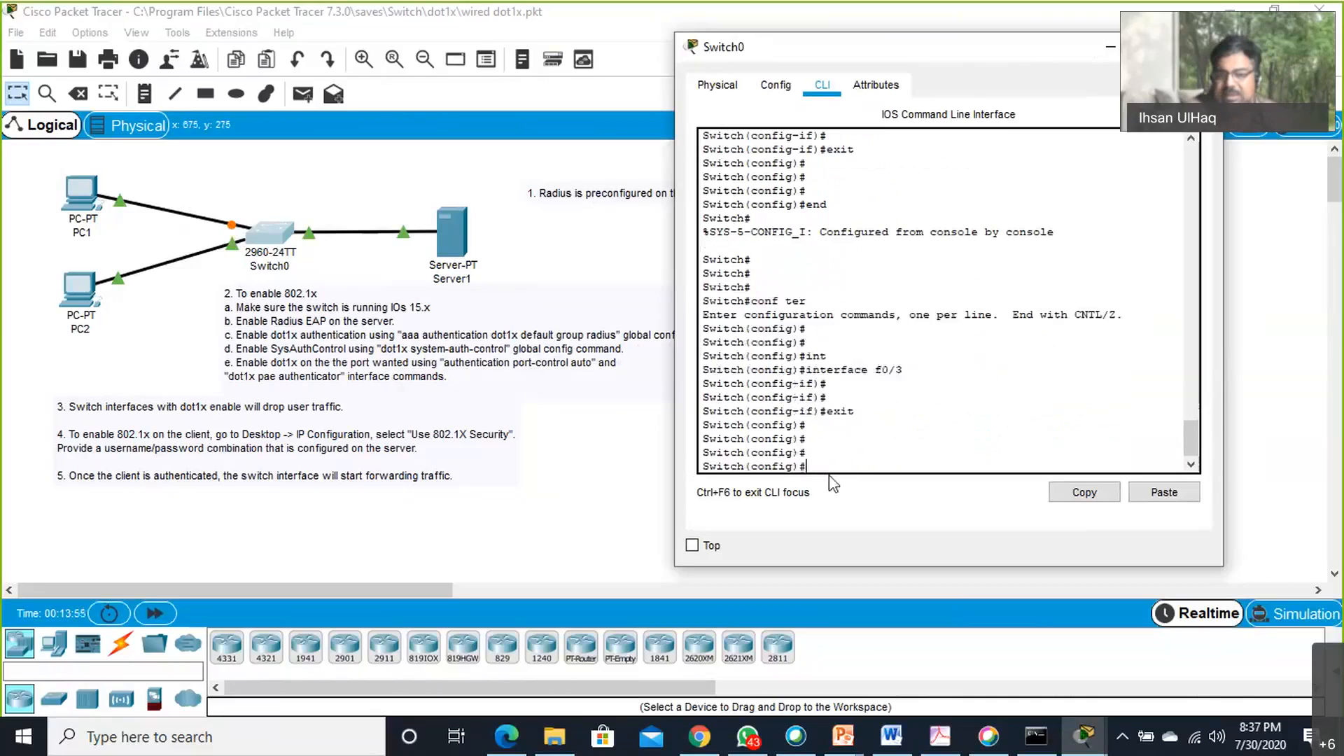
# Enable 802.1X authentication against the Radius server globally with "aaa authentication dot1x default group radius".
pyautogui.write('a')
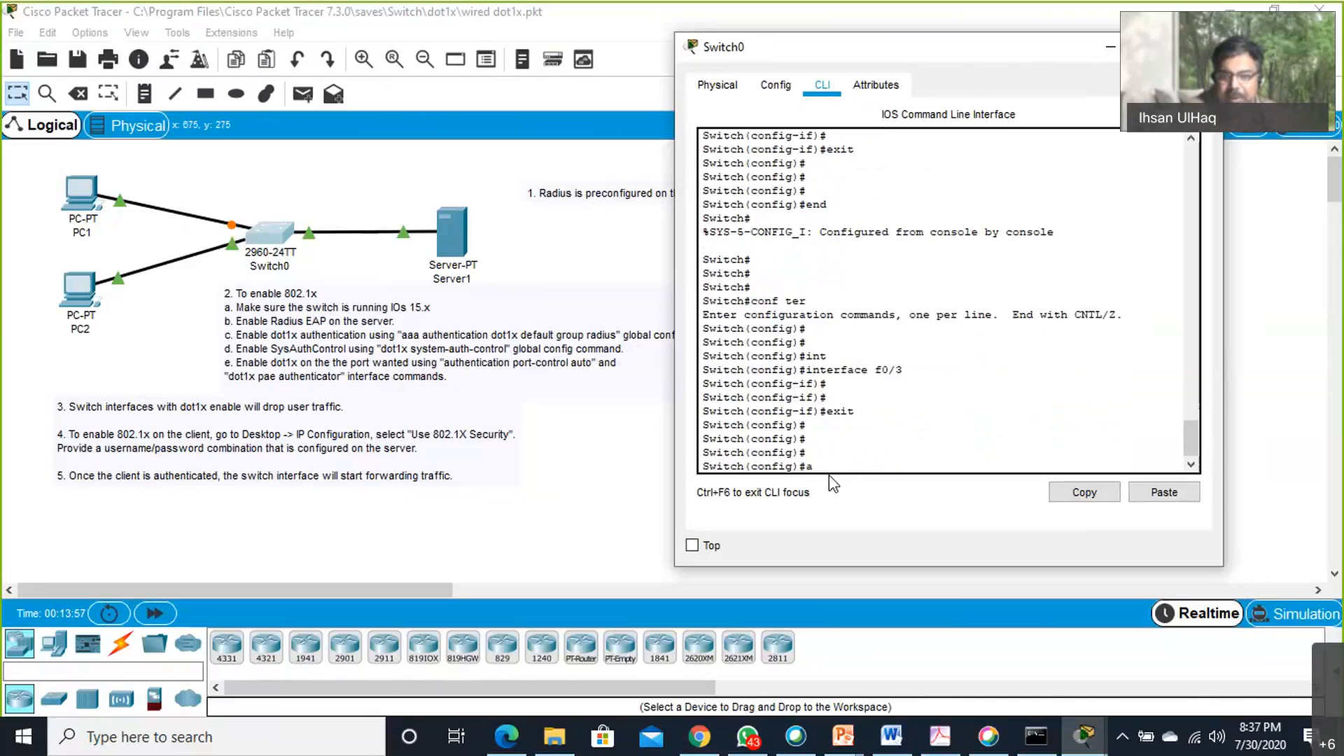
pyautogui.write('aa a')
pyautogui.write('uthe')
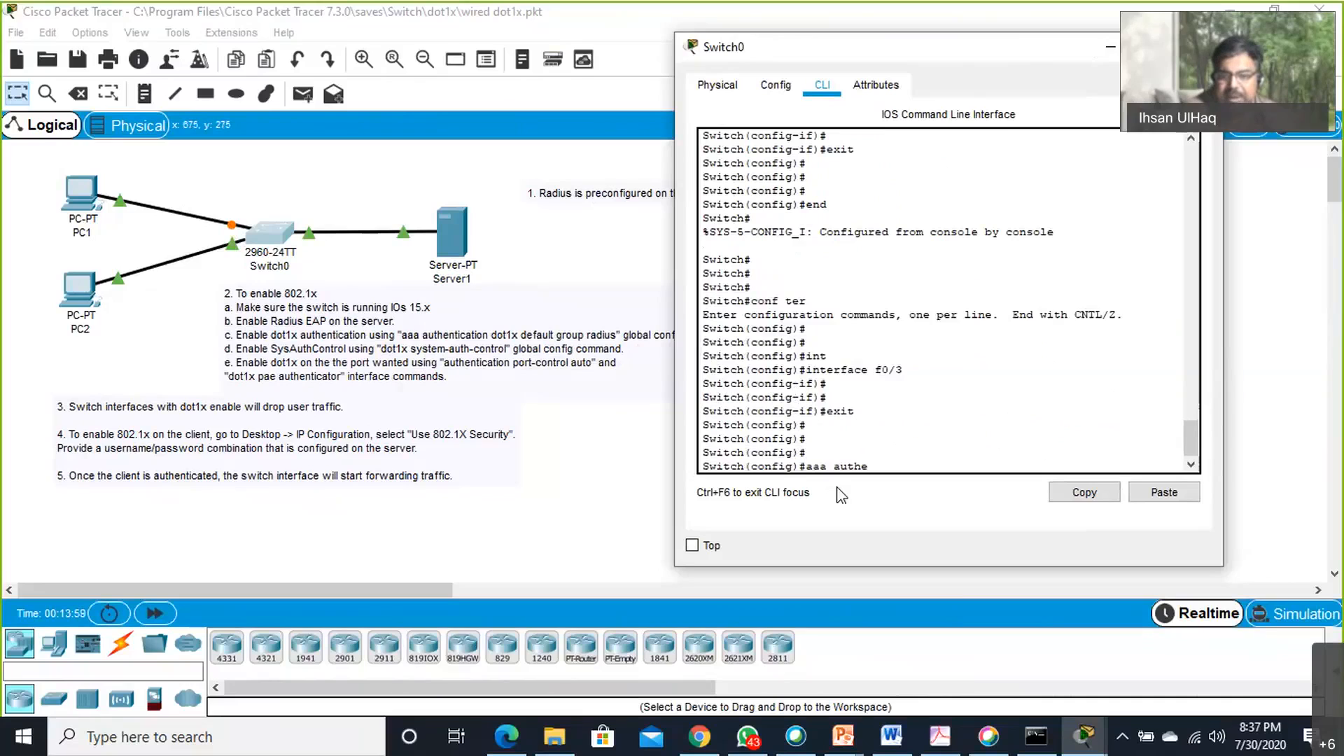
pyautogui.press('Tab')
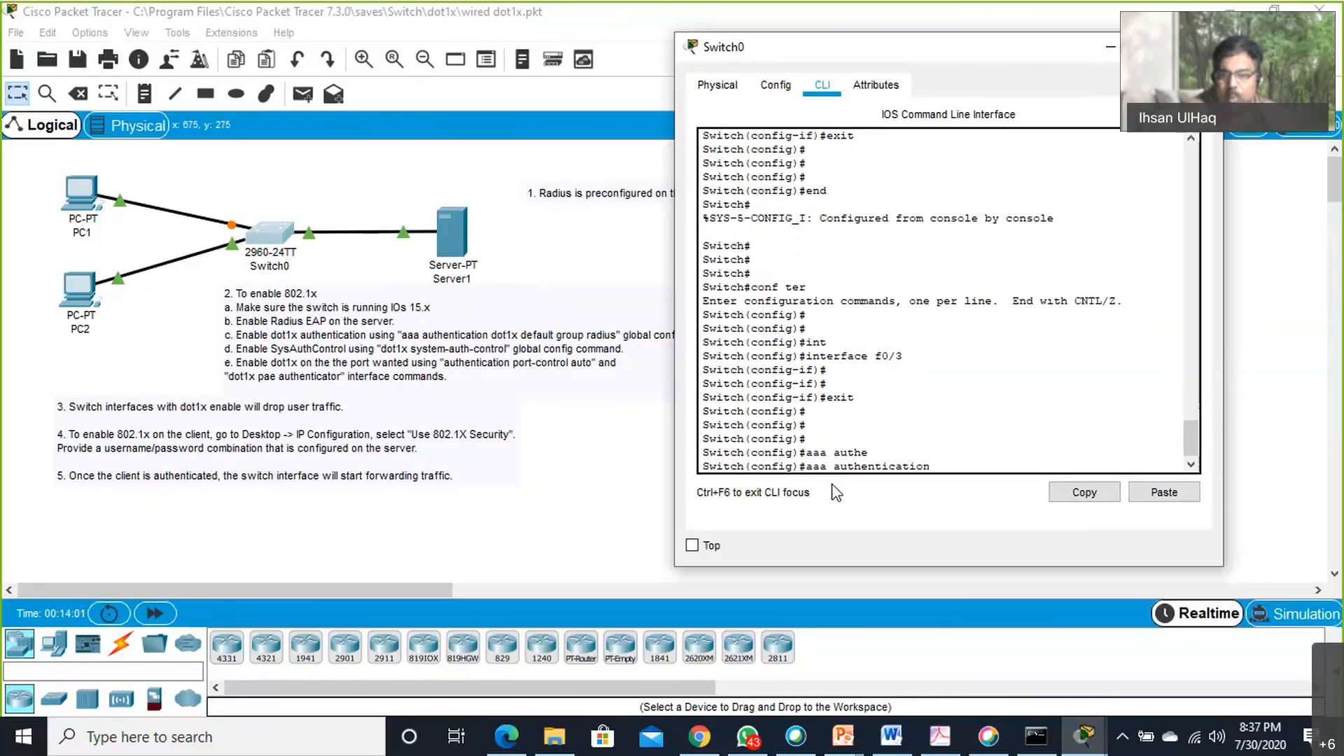
pyautogui.write('dot')
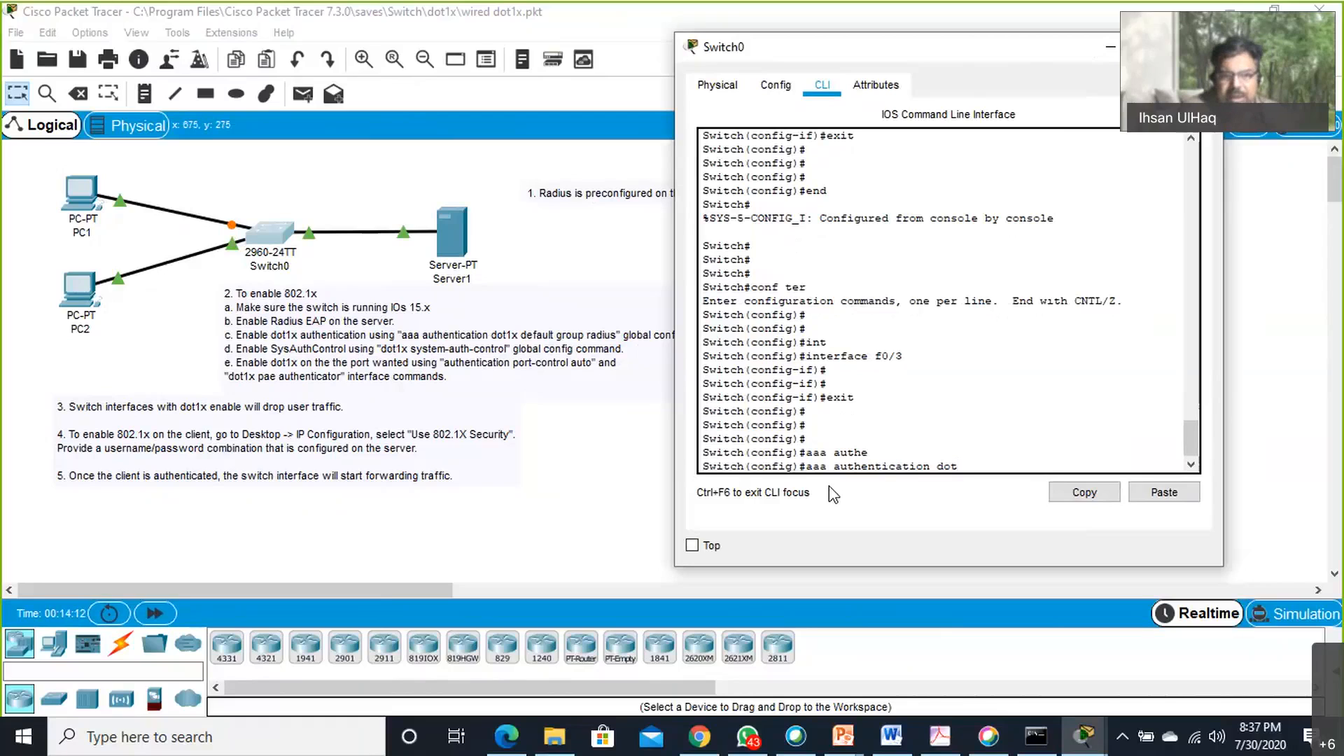
pyautogui.press('Tab')
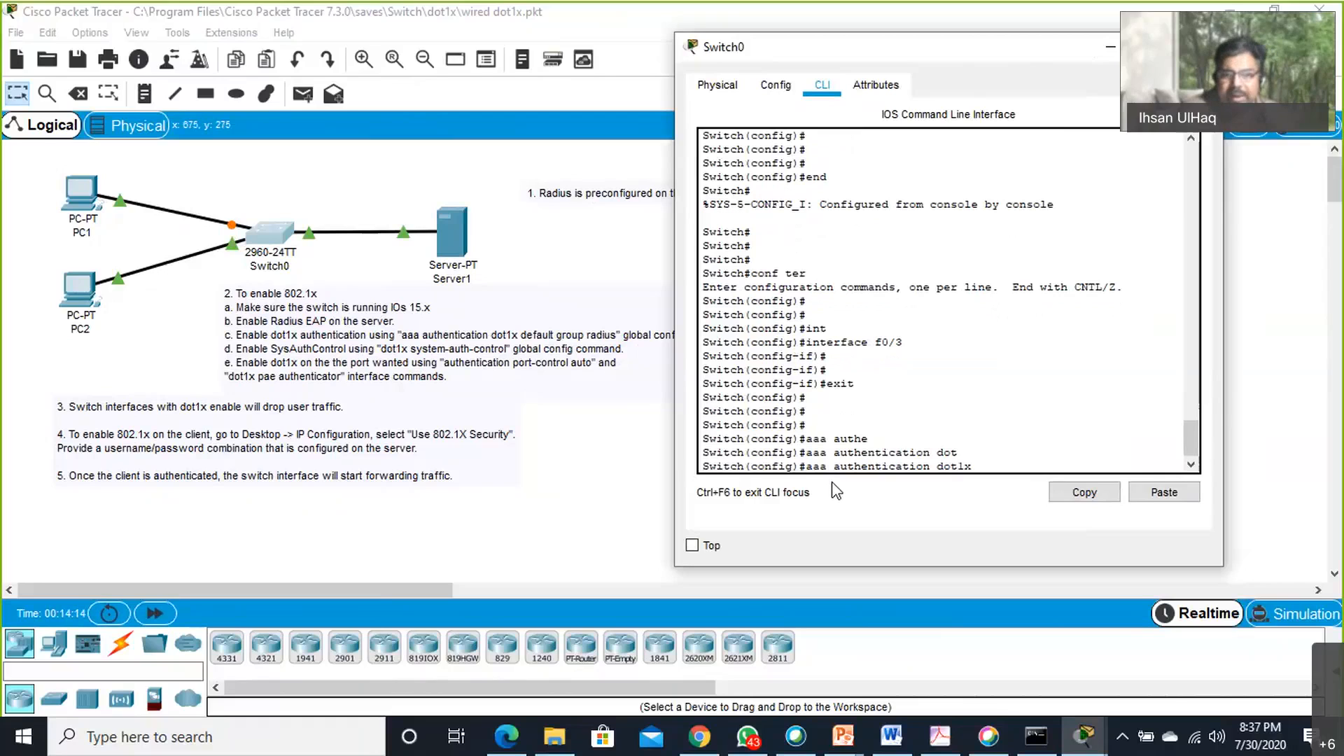
pyautogui.write('de')
pyautogui.press('Tab')
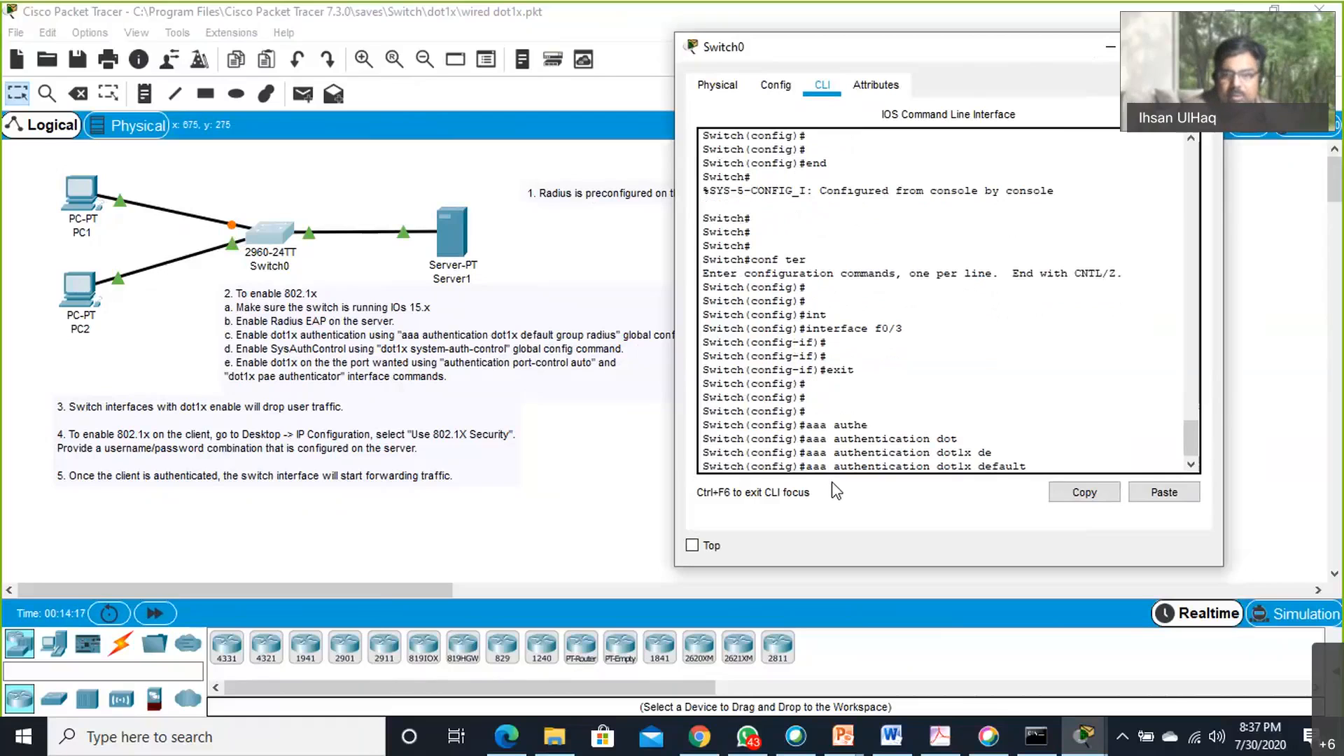
pyautogui.write('g')
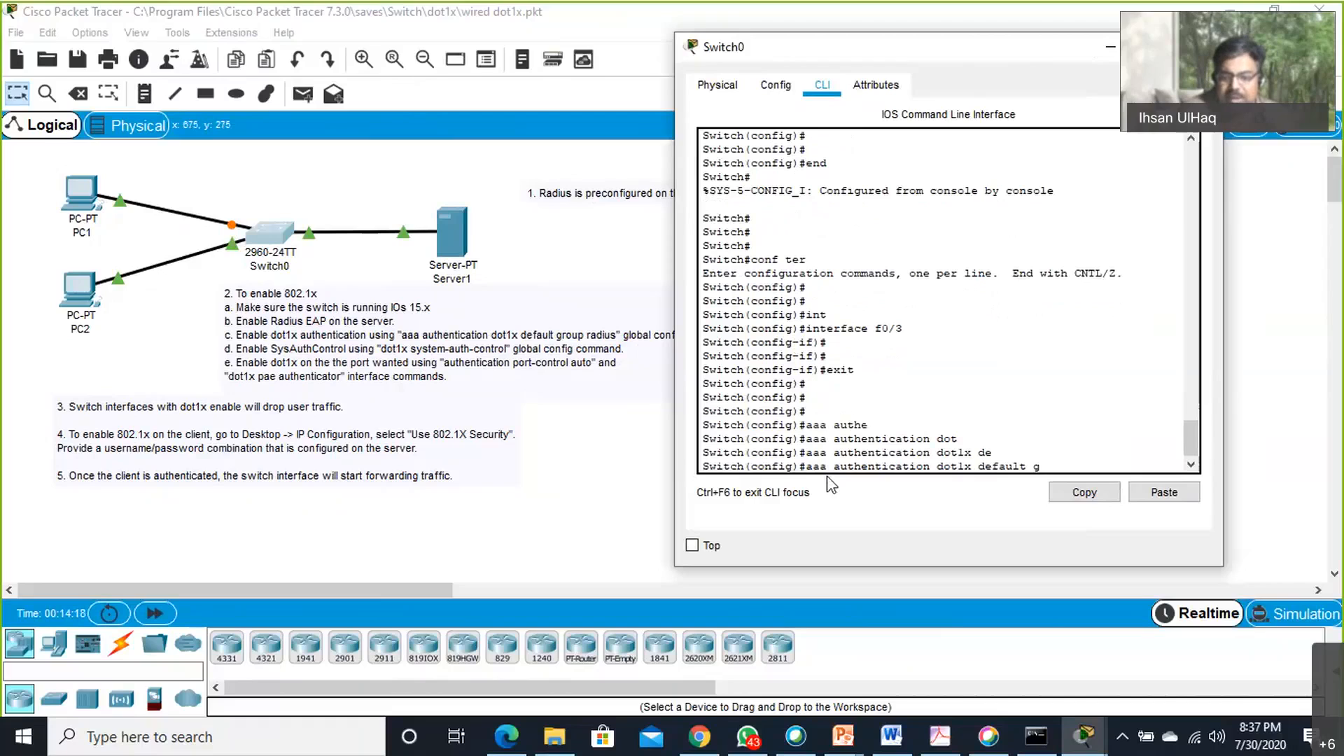
pyautogui.write('roup')
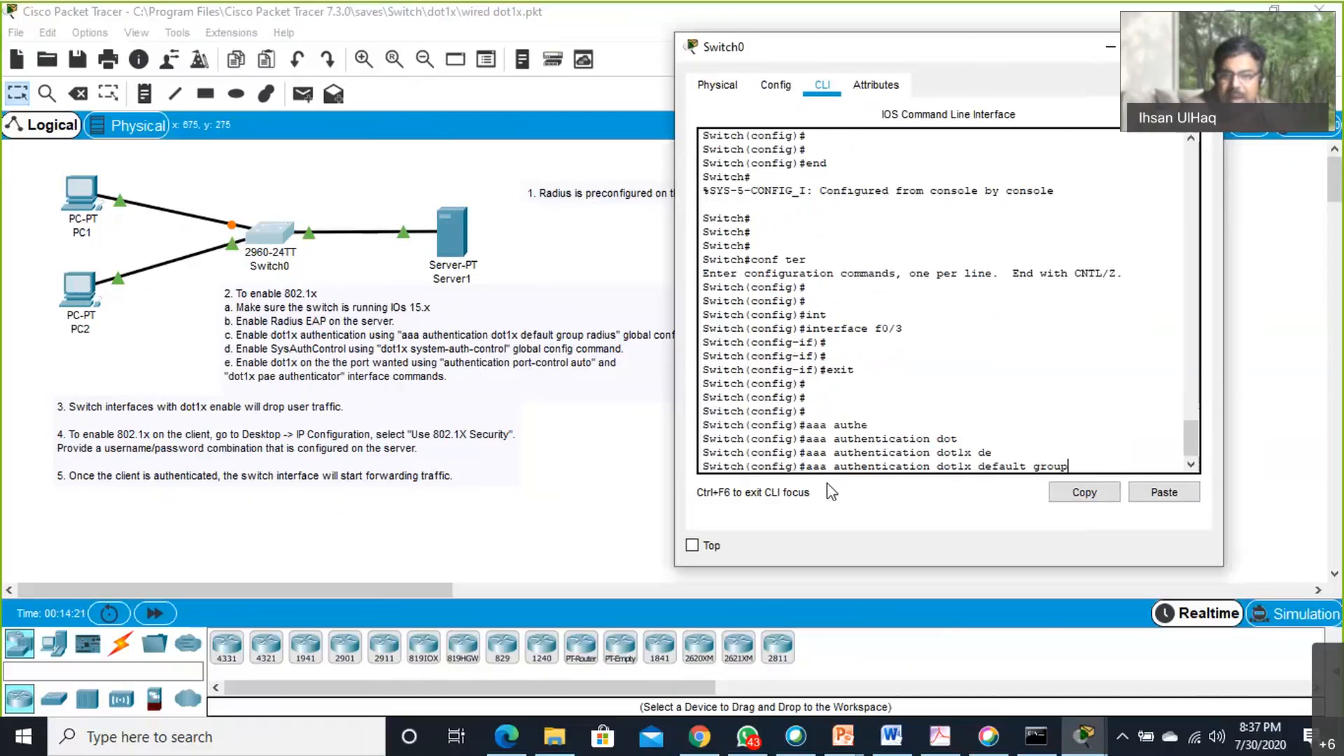
pyautogui.write(' rad')
pyautogui.press('Tab')
pyautogui.press('Return')
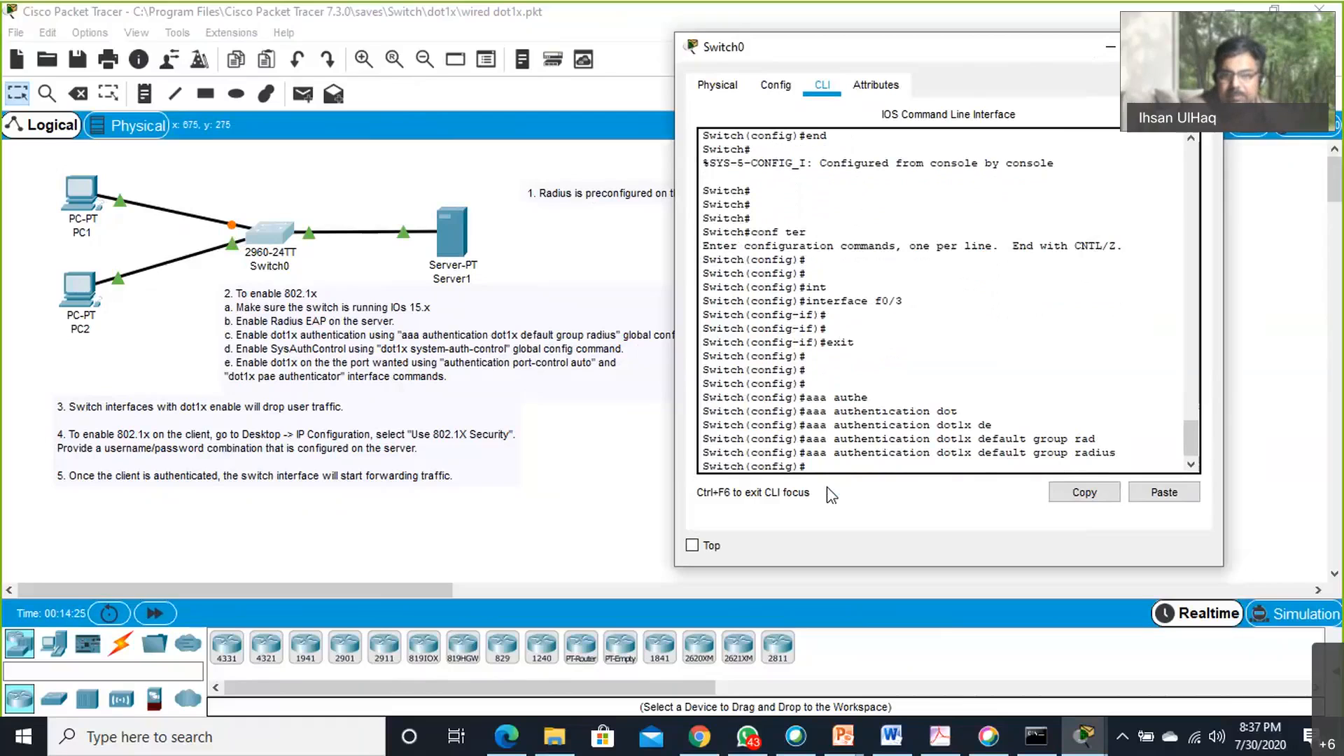
pyautogui.press('Return')
# Enable 802.1X system authentication control globally with "dot1x system-auth-control".
pyautogui.write('dot1')
pyautogui.press('Tab')
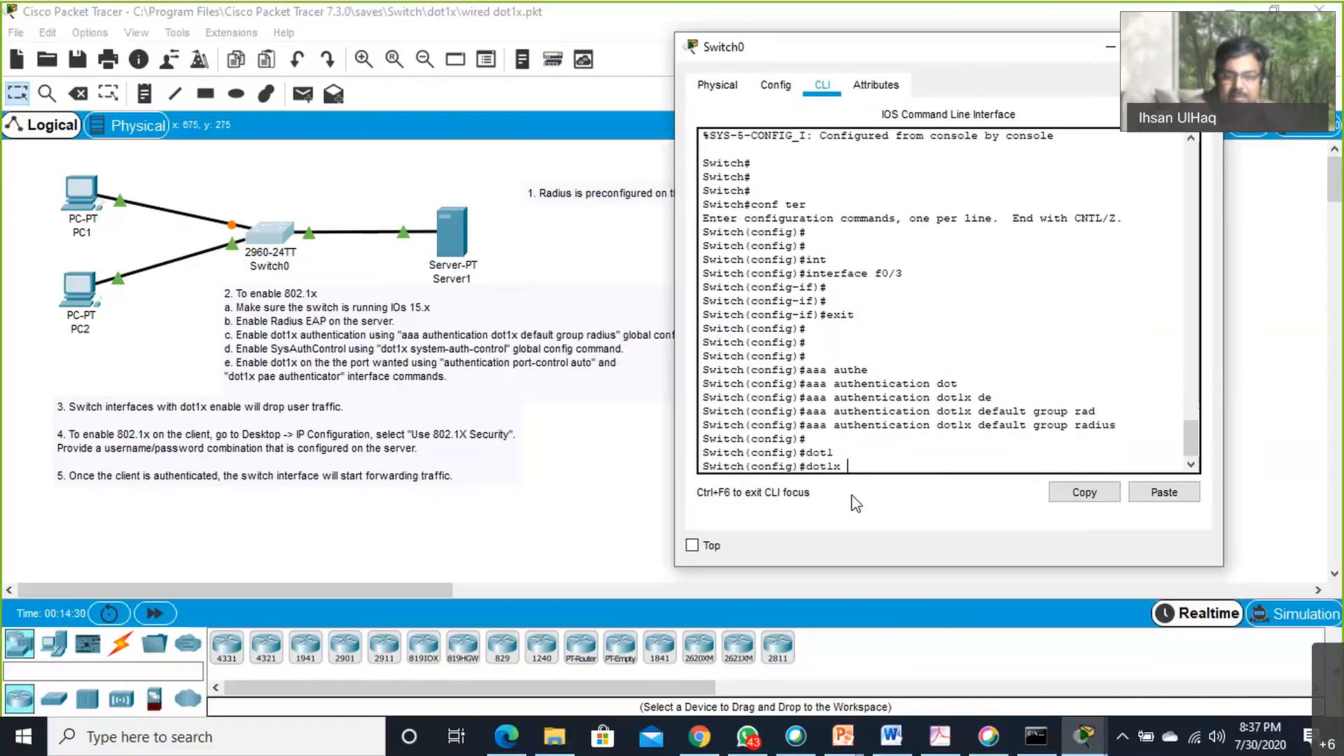
pyautogui.write('sys')
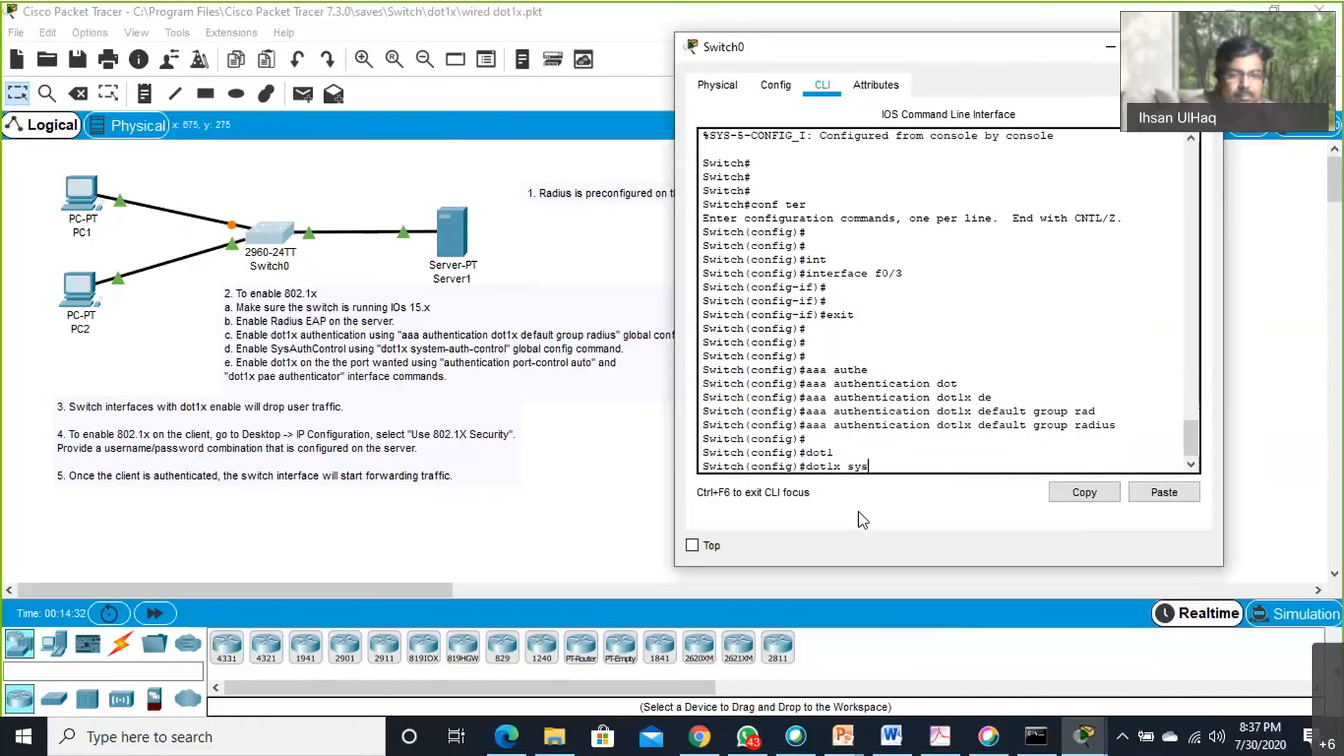
pyautogui.press('Tab')
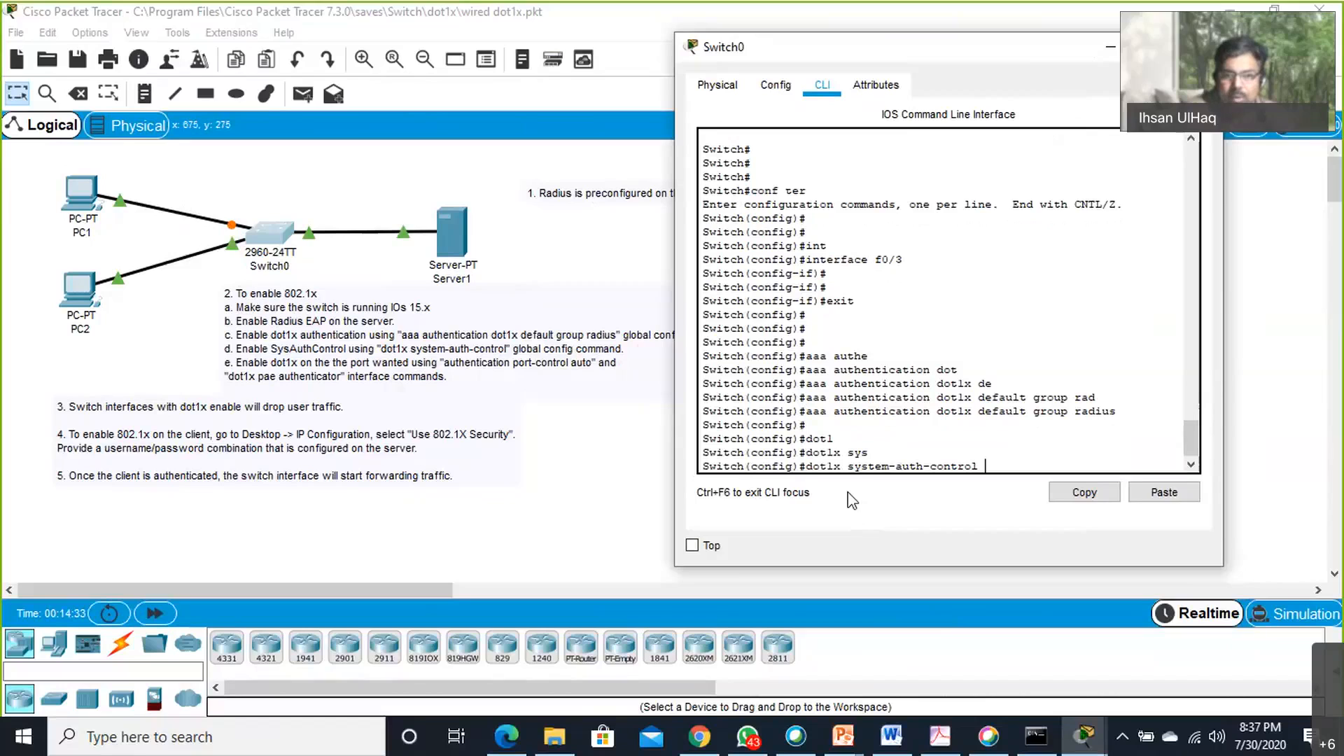
pyautogui.press('Return')
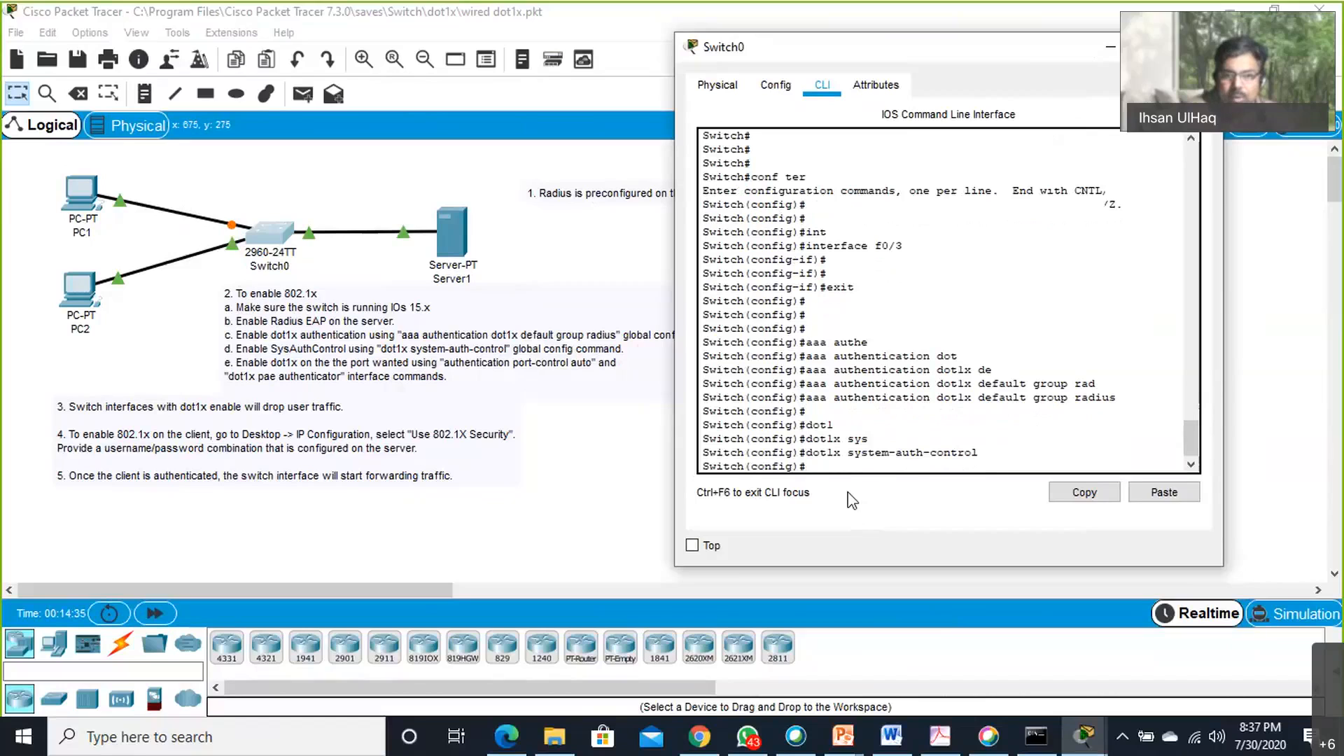
pyautogui.press('Return')
pyautogui.press('Return')
pyautogui.press('Return')
# Enter the configuration of interface f0/3 and set its port control with "authentication port-control auto".
pyautogui.write('in')
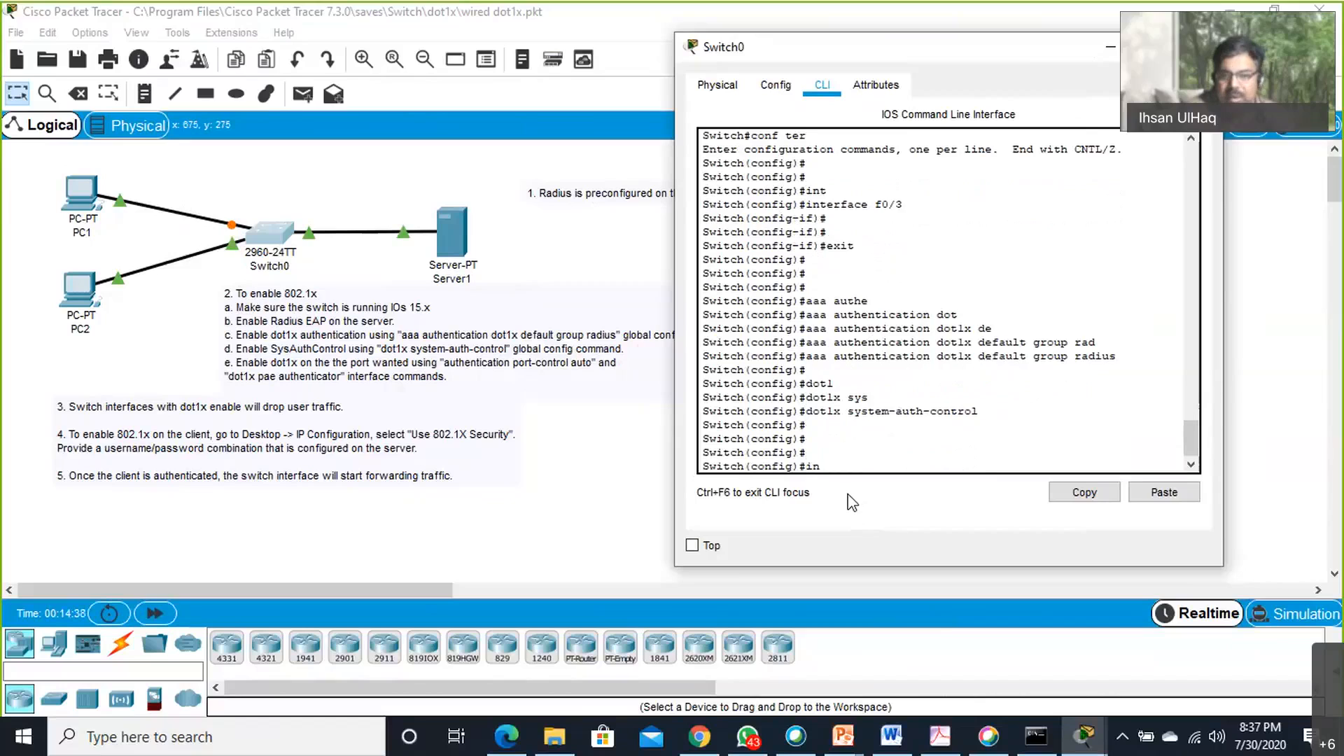
pyautogui.write('terfa')
pyautogui.press('Tab')
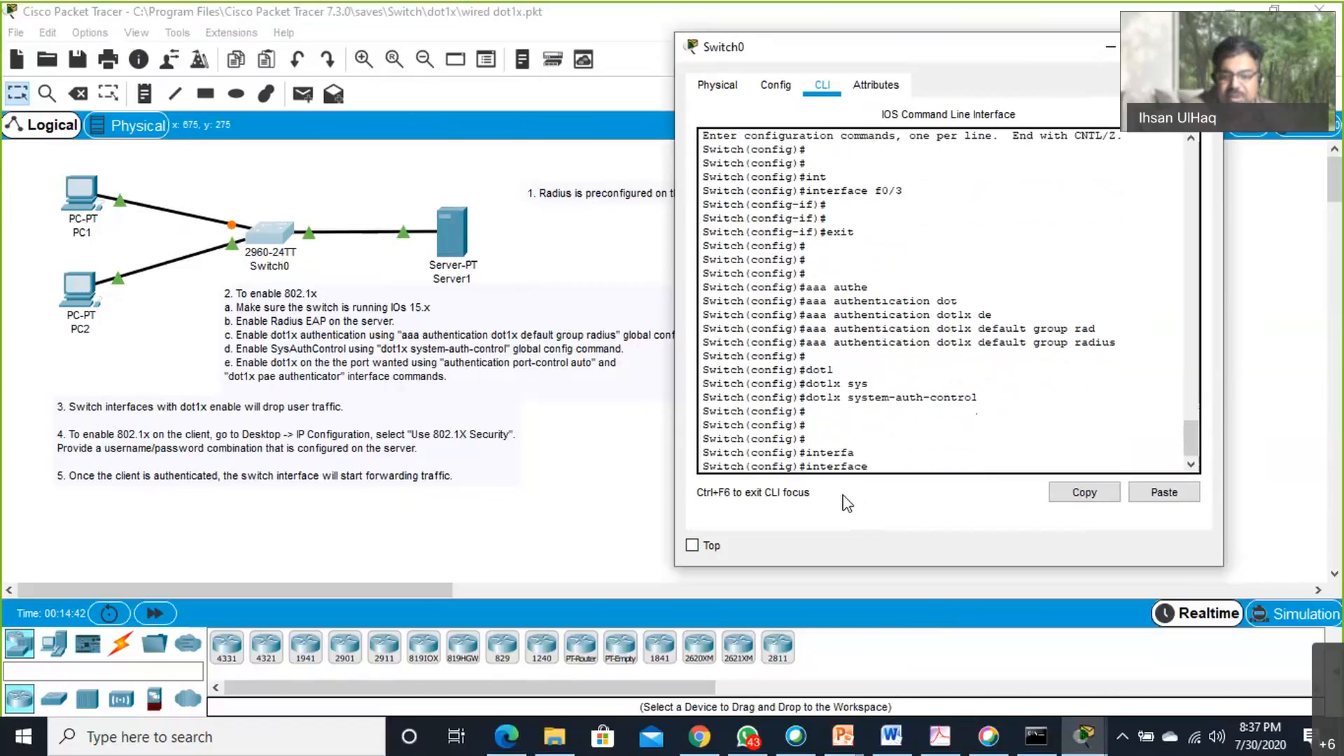
pyautogui.write('f0/')
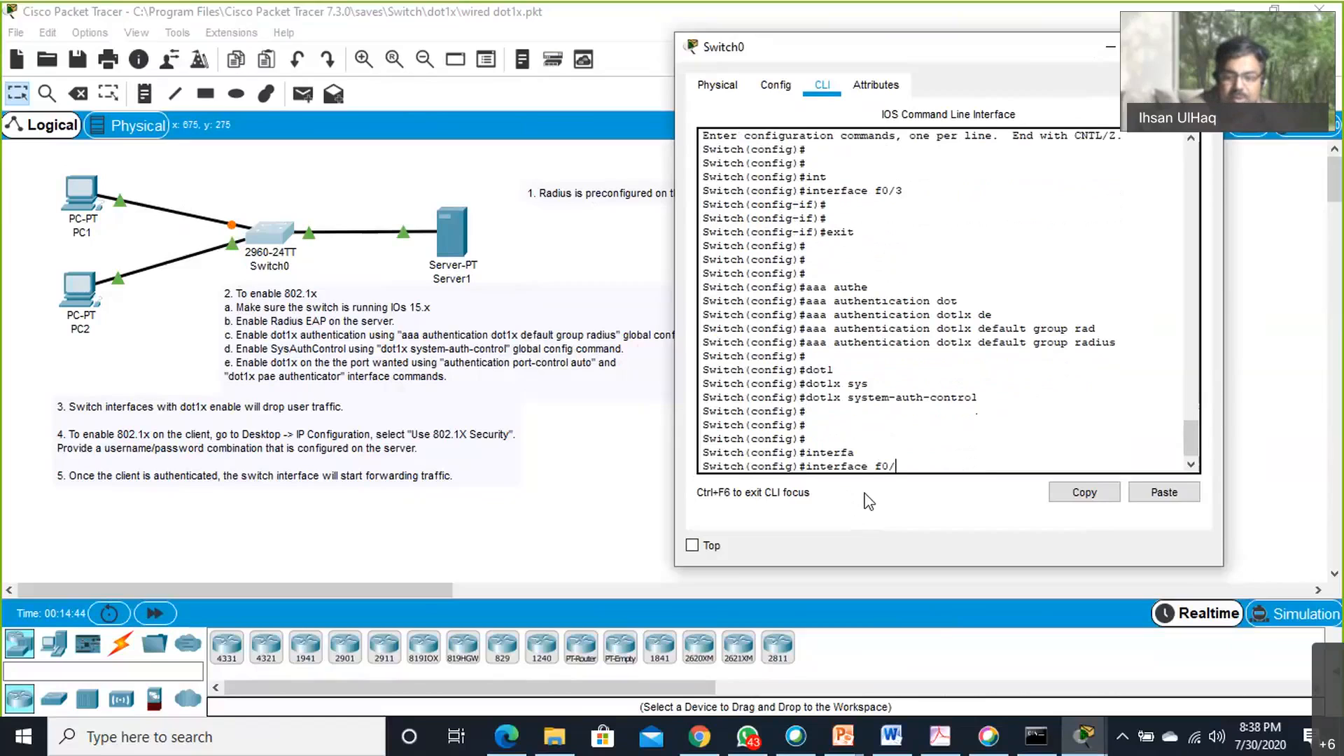
pyautogui.write('3')
pyautogui.press('Return')
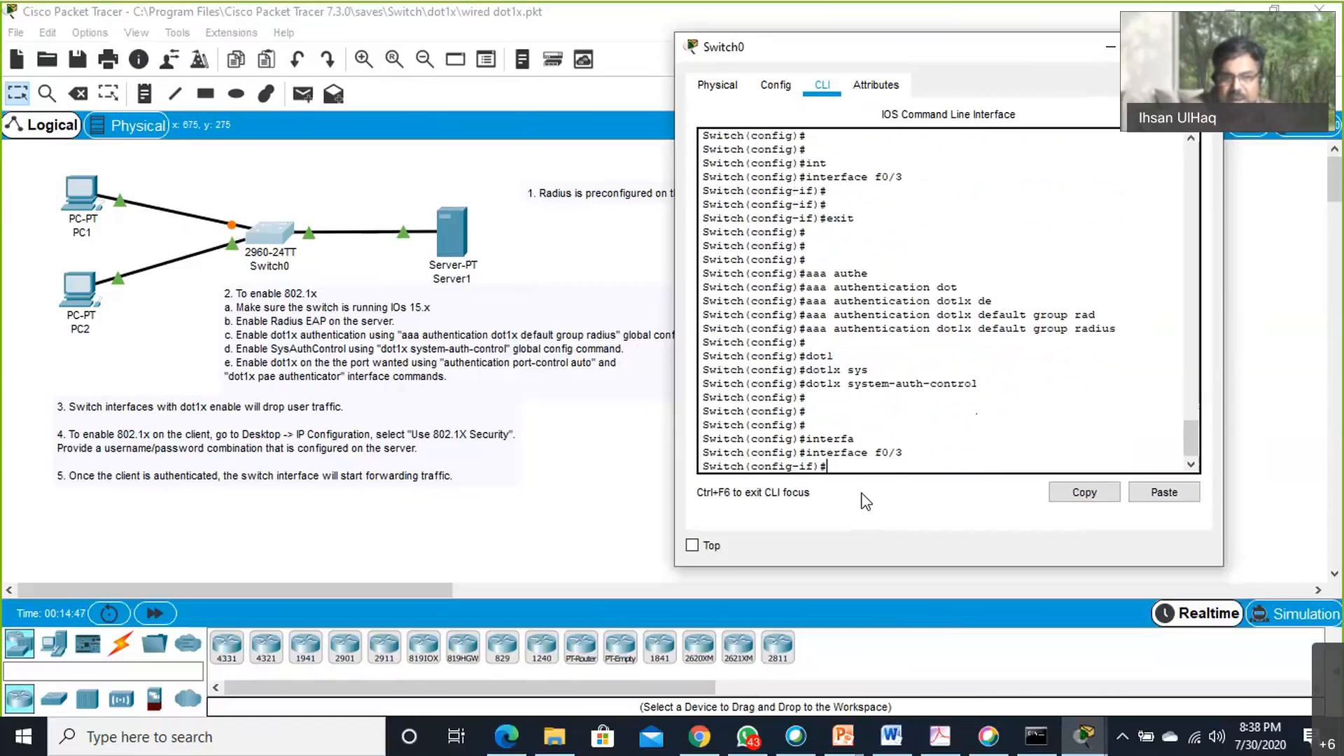
pyautogui.write('authe')
pyautogui.press('Tab')
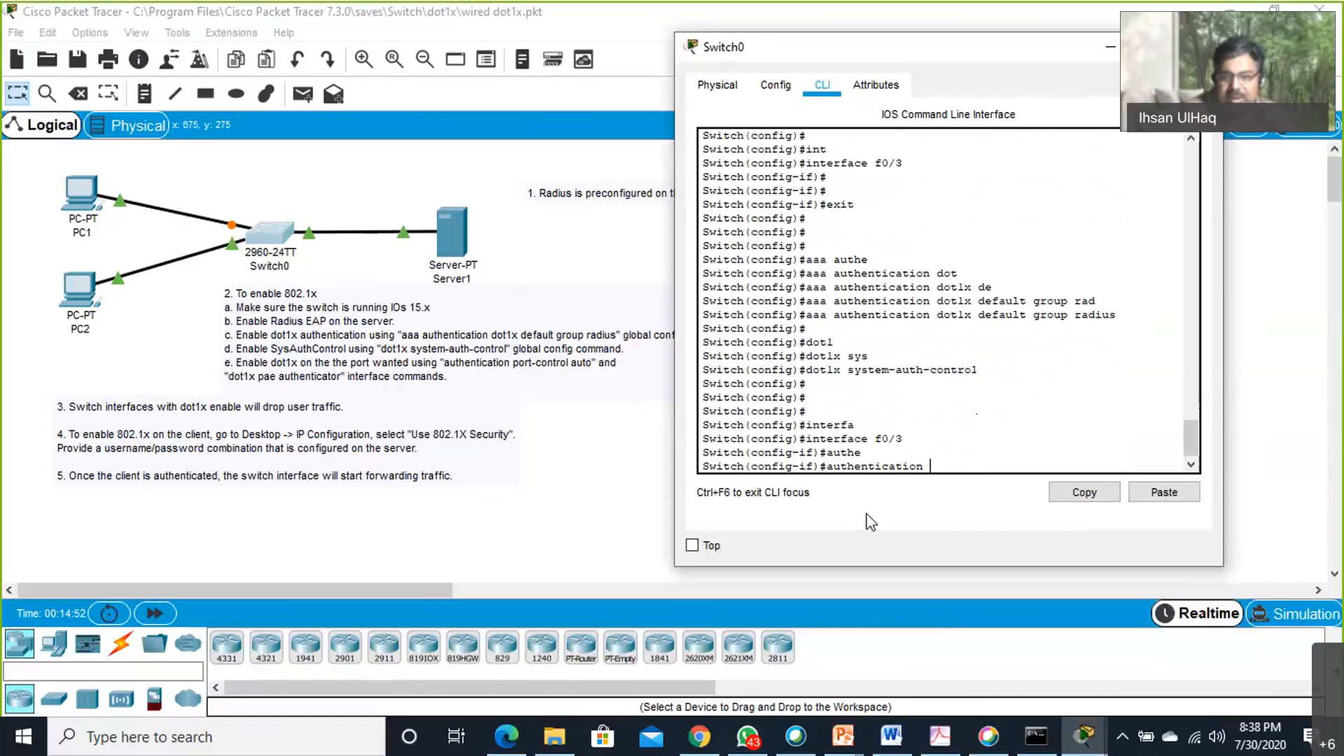
pyautogui.write('port')
pyautogui.press('Tab')
pyautogui.write('auto')
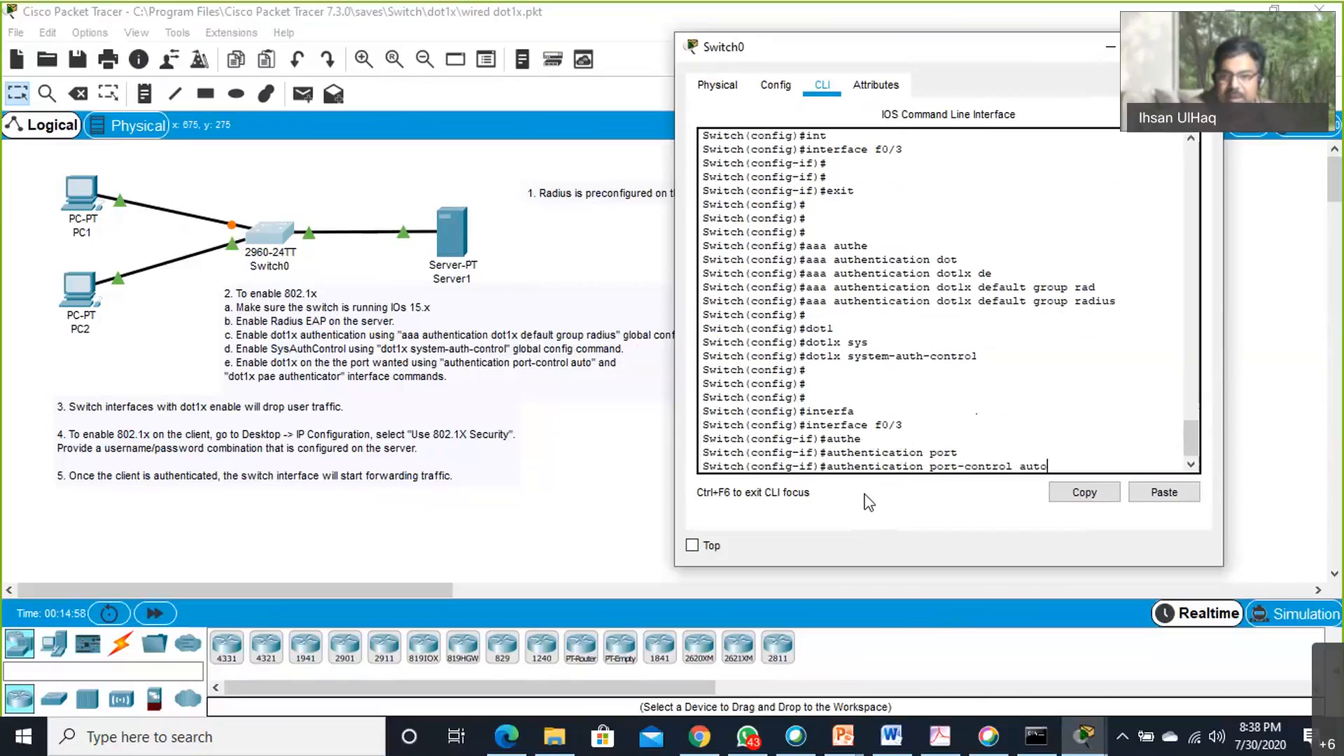
pyautogui.press('Return')
pyautogui.press('Return')
pyautogui.press('Return')
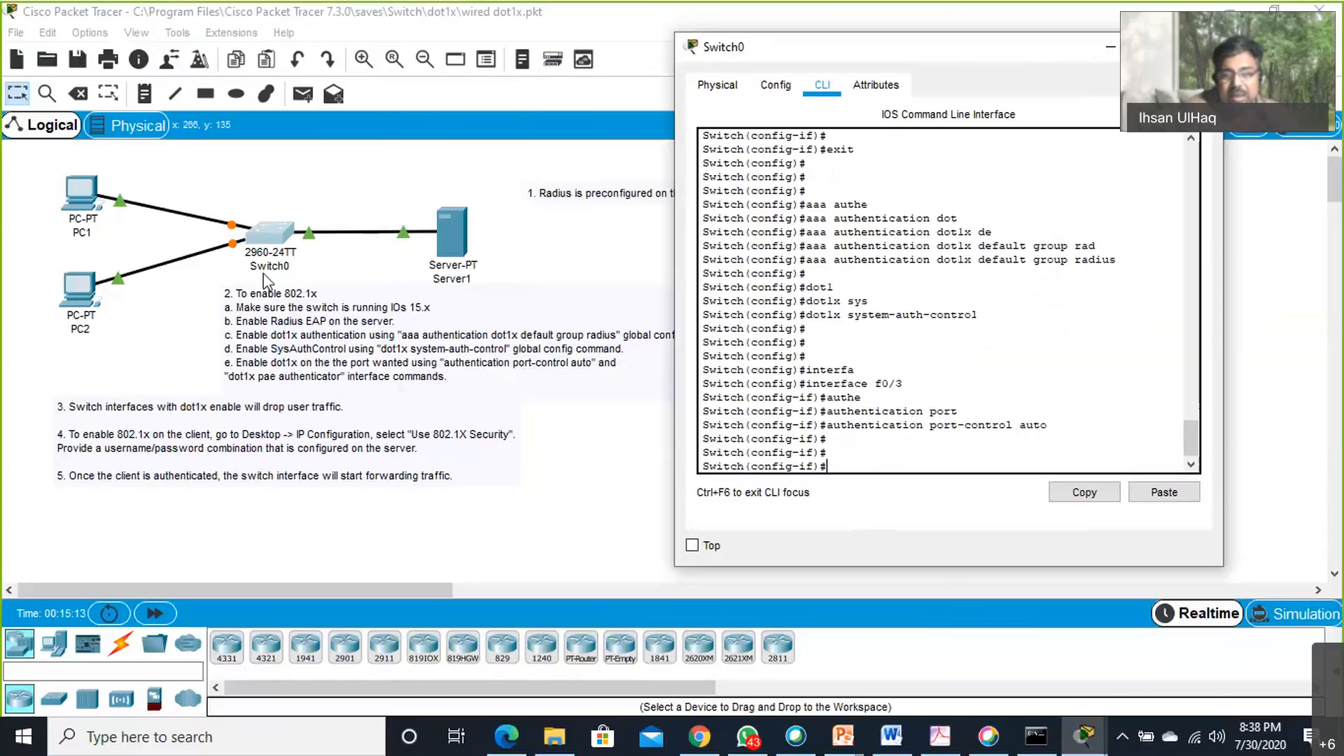
# Make interface f0/3 an 802.1X authenticator with "dot1x pae authenticator".
pyautogui.write('dot')
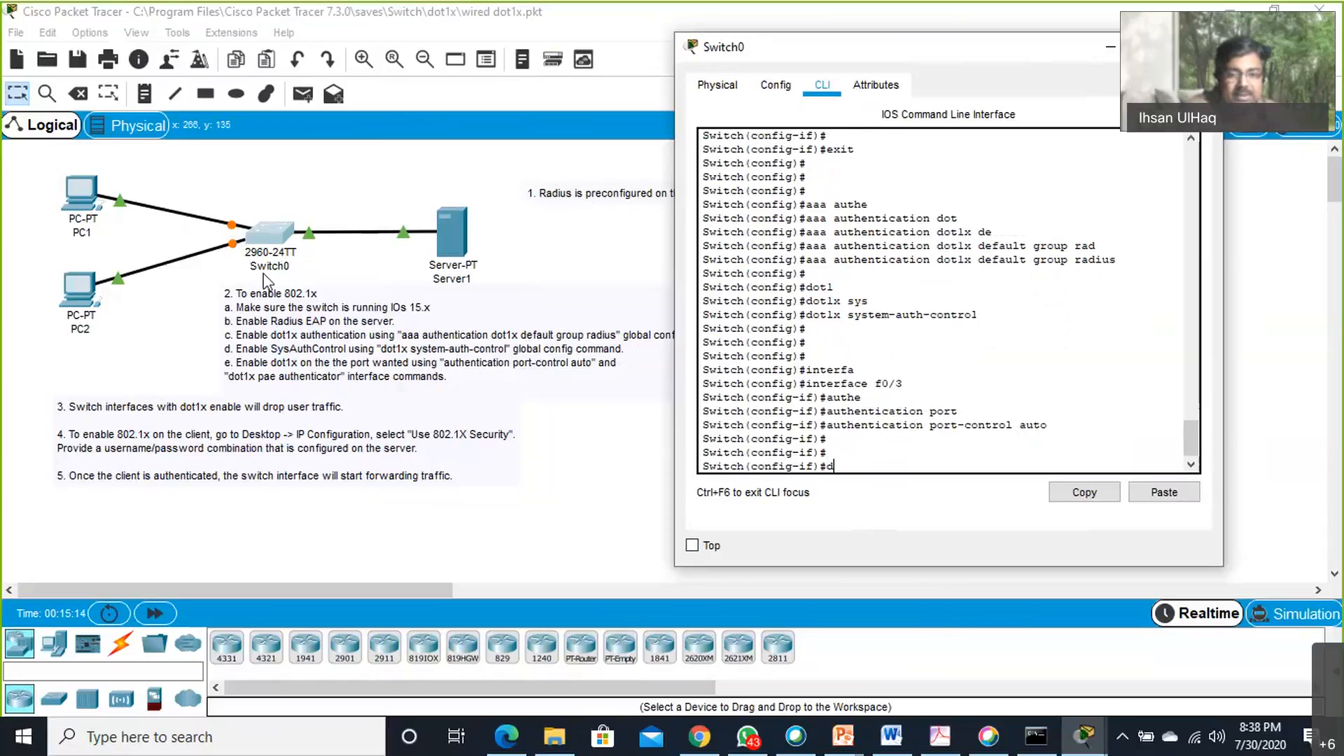
pyautogui.press('Tab')
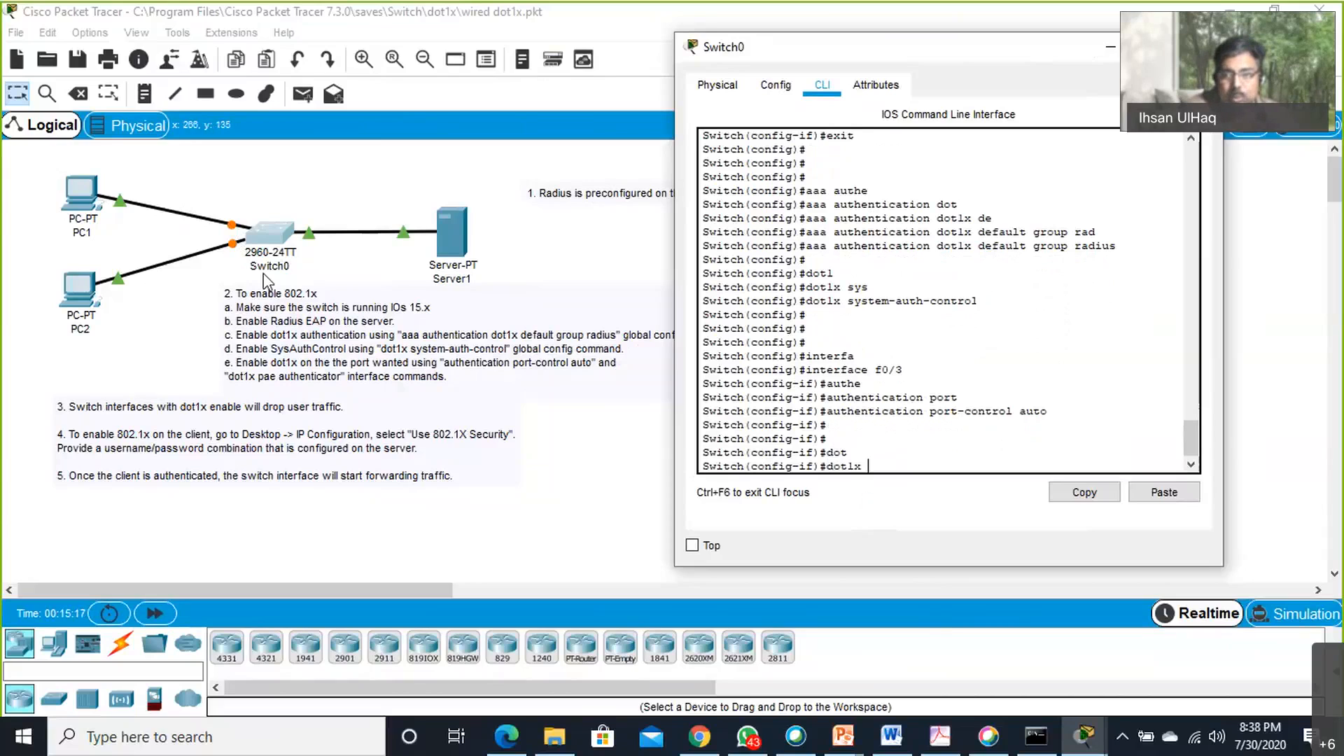
pyautogui.write('pa')
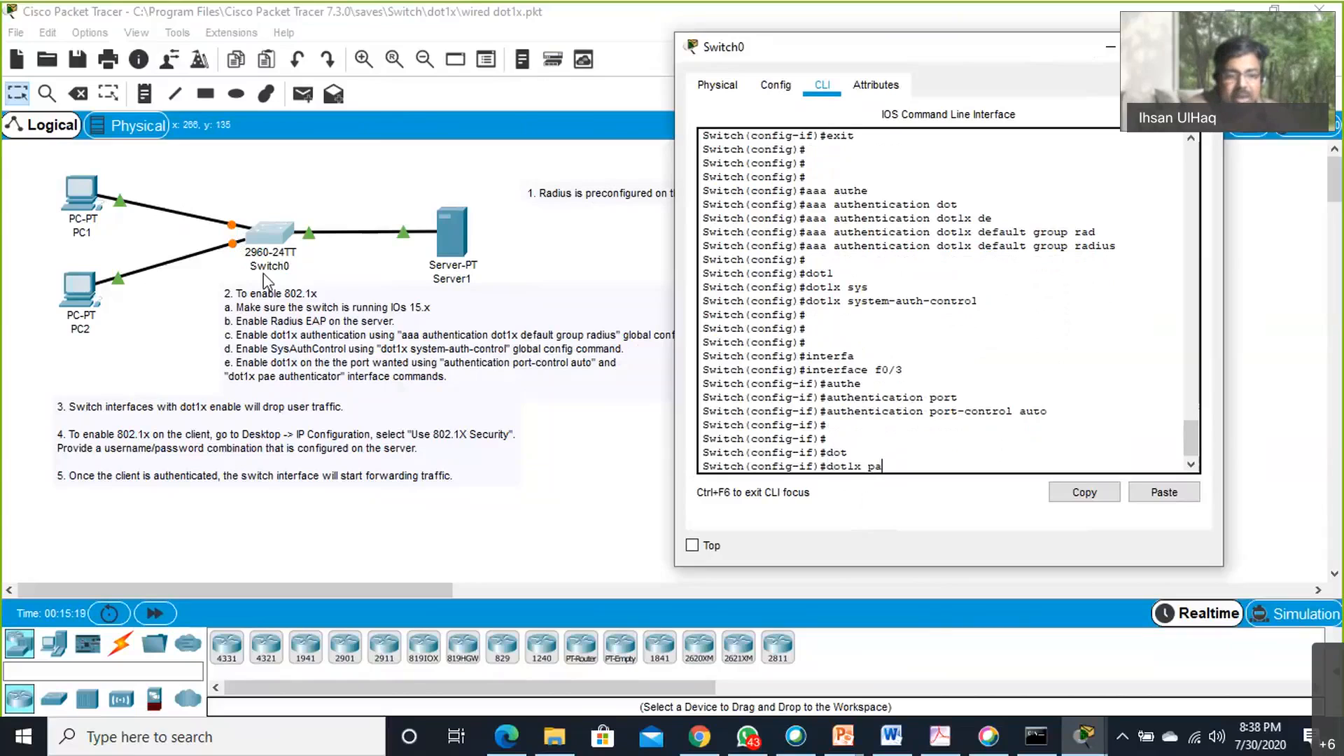
pyautogui.press('Tab')
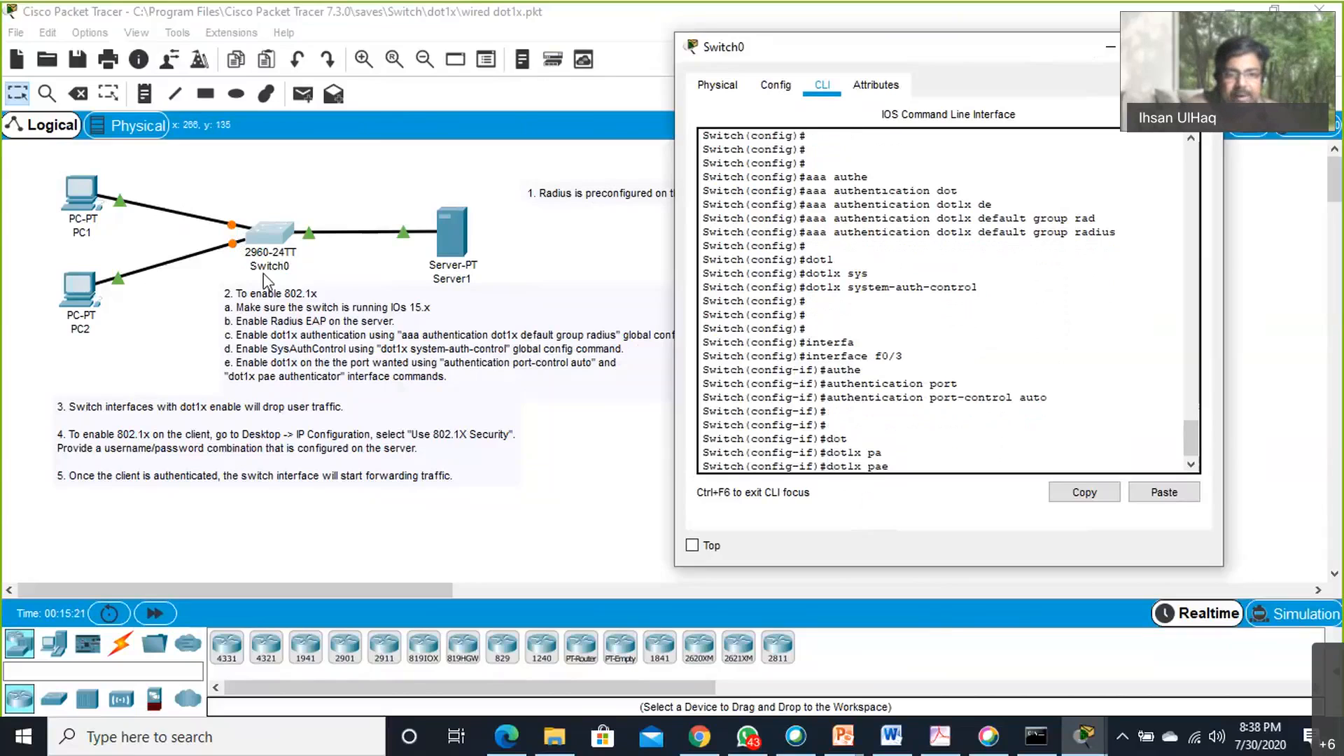
pyautogui.write('ai')
pyautogui.write('t')
pyautogui.press('Tab')
pyautogui.press('Return')
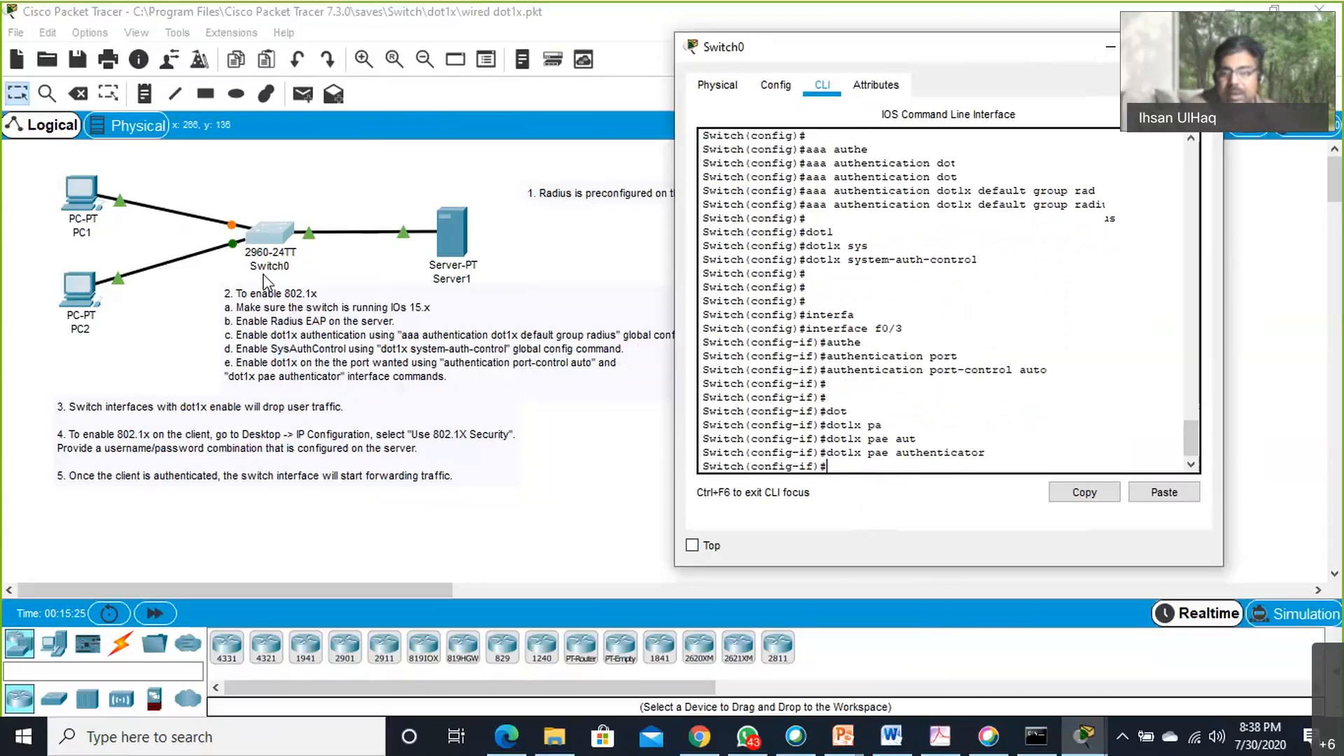
pyautogui.press('Return')
pyautogui.press('Return')
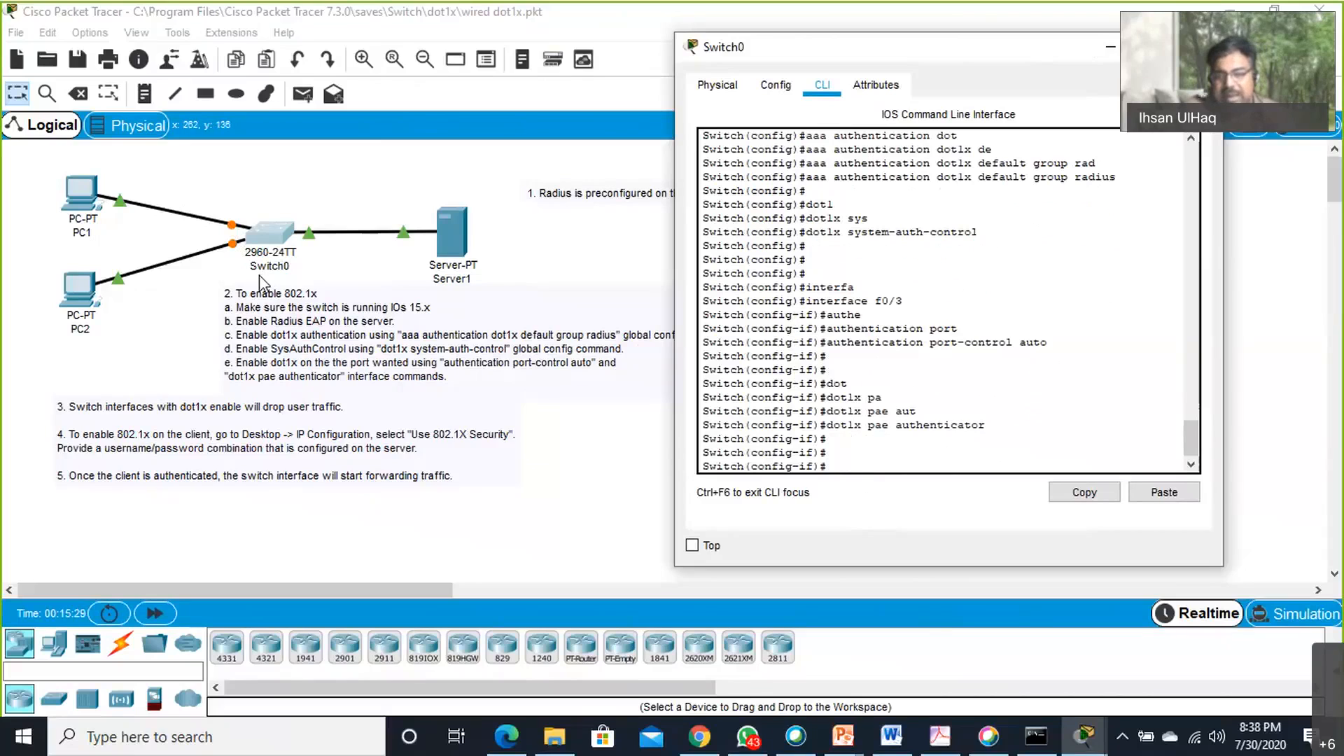
# Leave the f0/3 interface configuration and return to privileged mode with "end".
pyautogui.write('e')
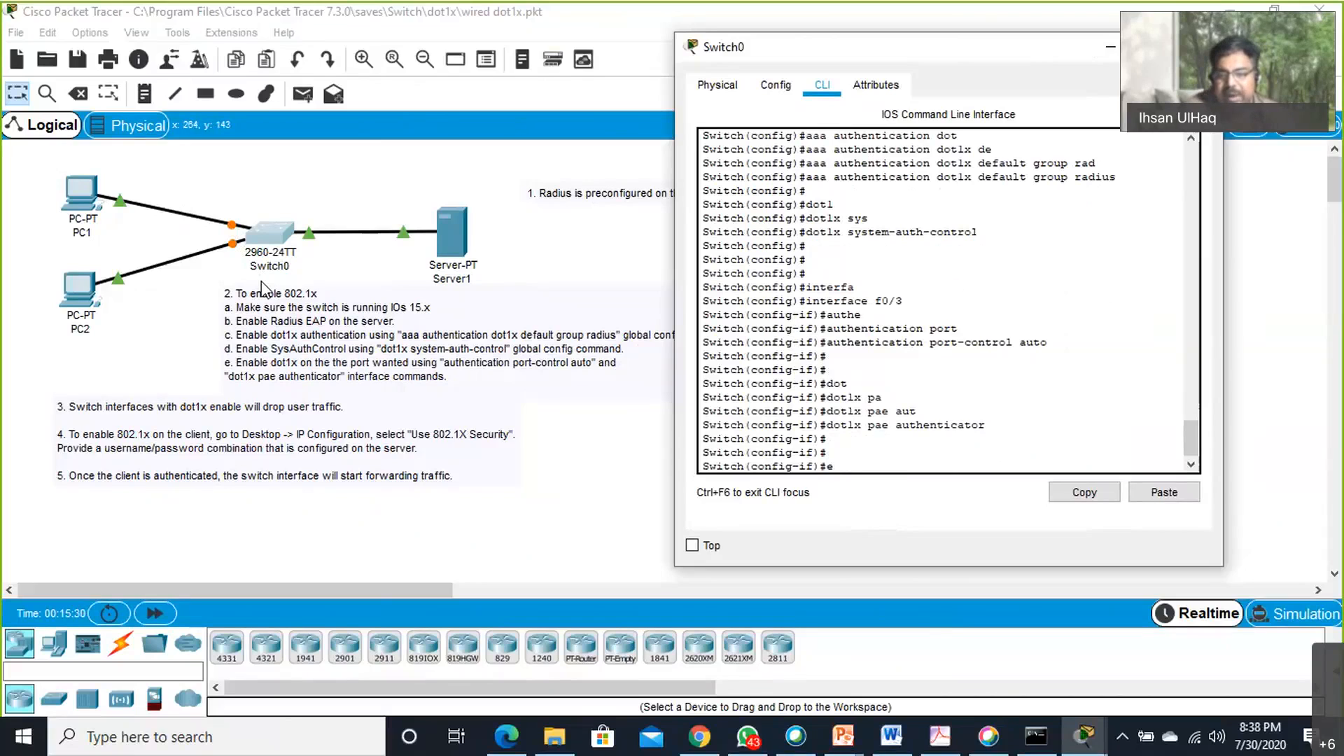
pyautogui.write('nd')
pyautogui.press('Return')
pyautogui.press('Return')
pyautogui.press('Return')
pyautogui.press('Return')
pyautogui.press('Return')
pyautogui.press('Return')
pyautogui.press('Return')
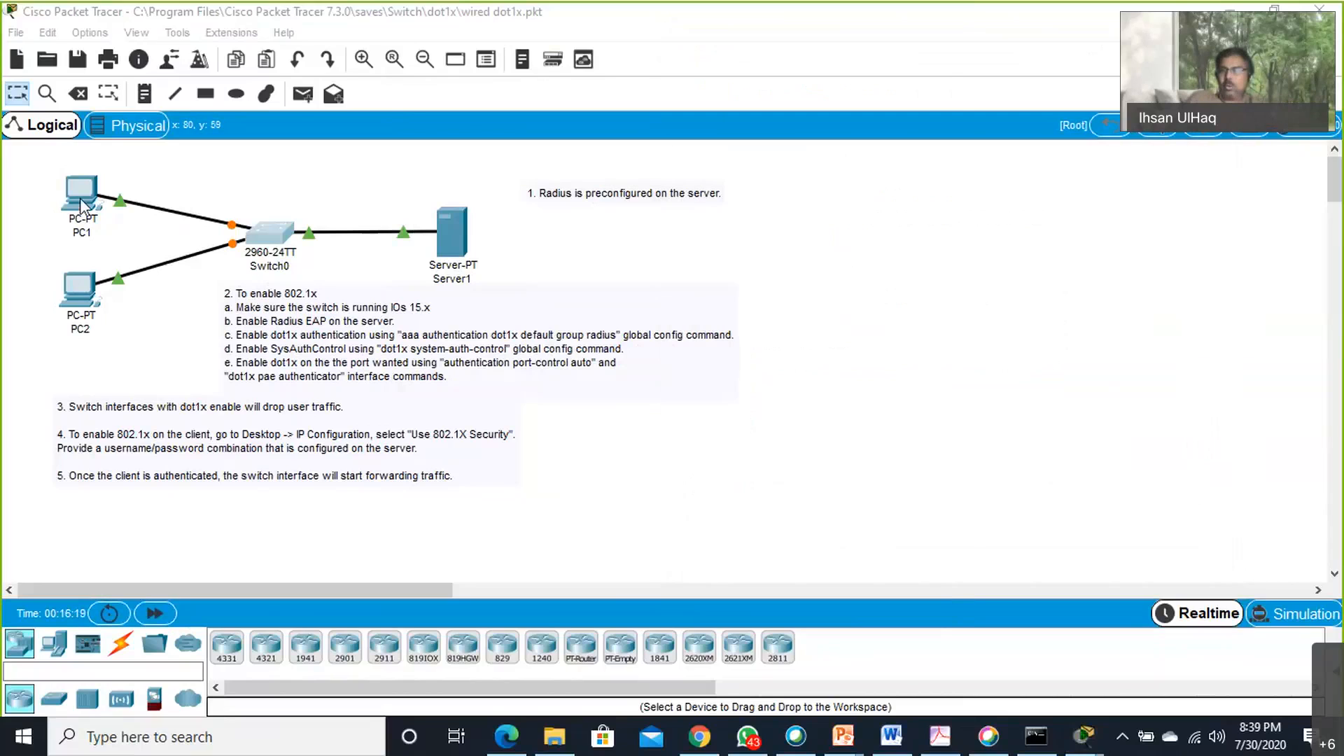
# Enable 802.1X security in the IP configuration of PC1.
pyautogui.click(82, 205)
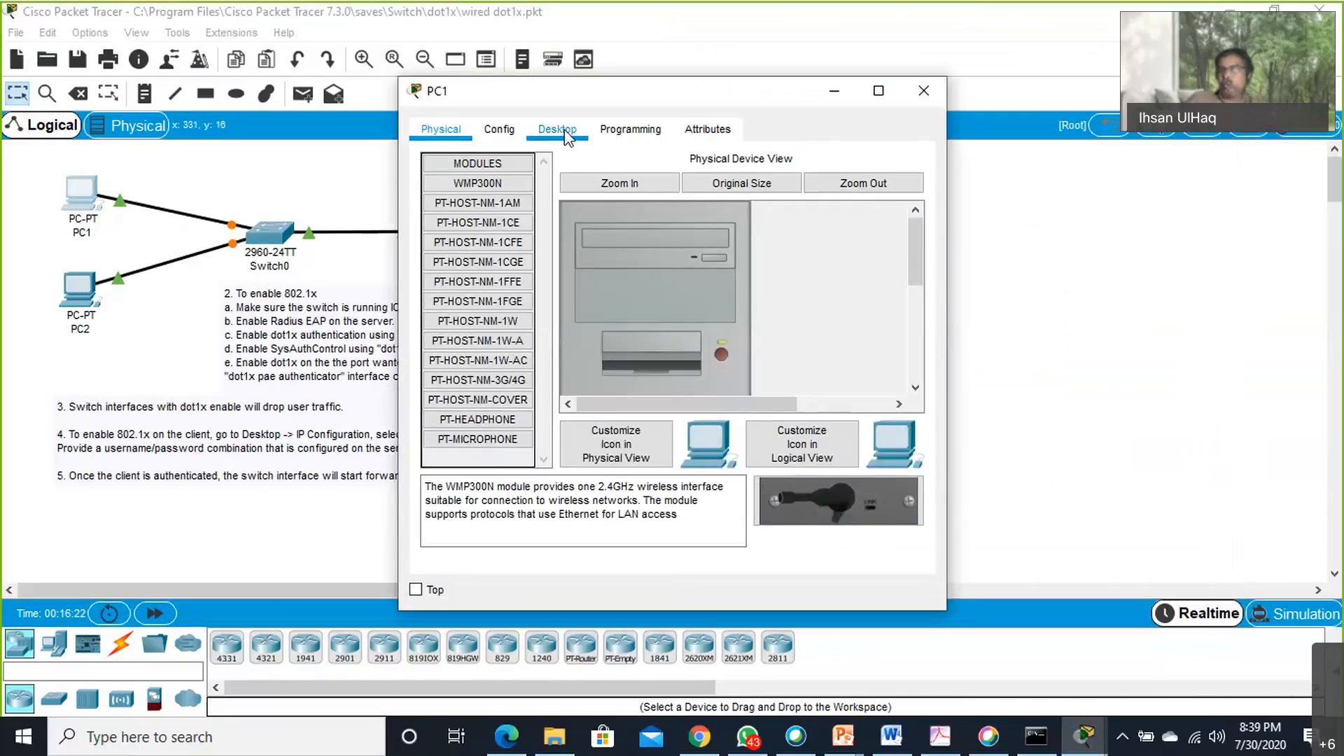
pyautogui.click(566, 134)
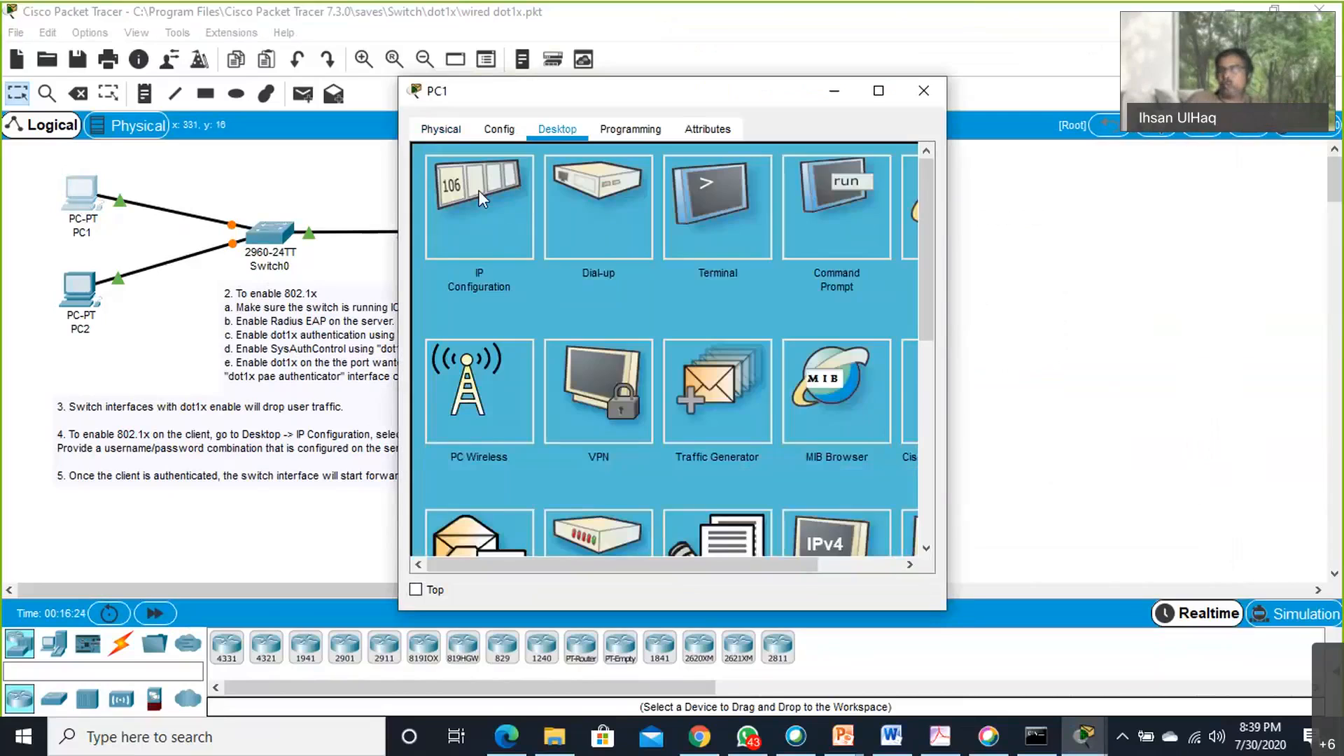
pyautogui.click(478, 191)
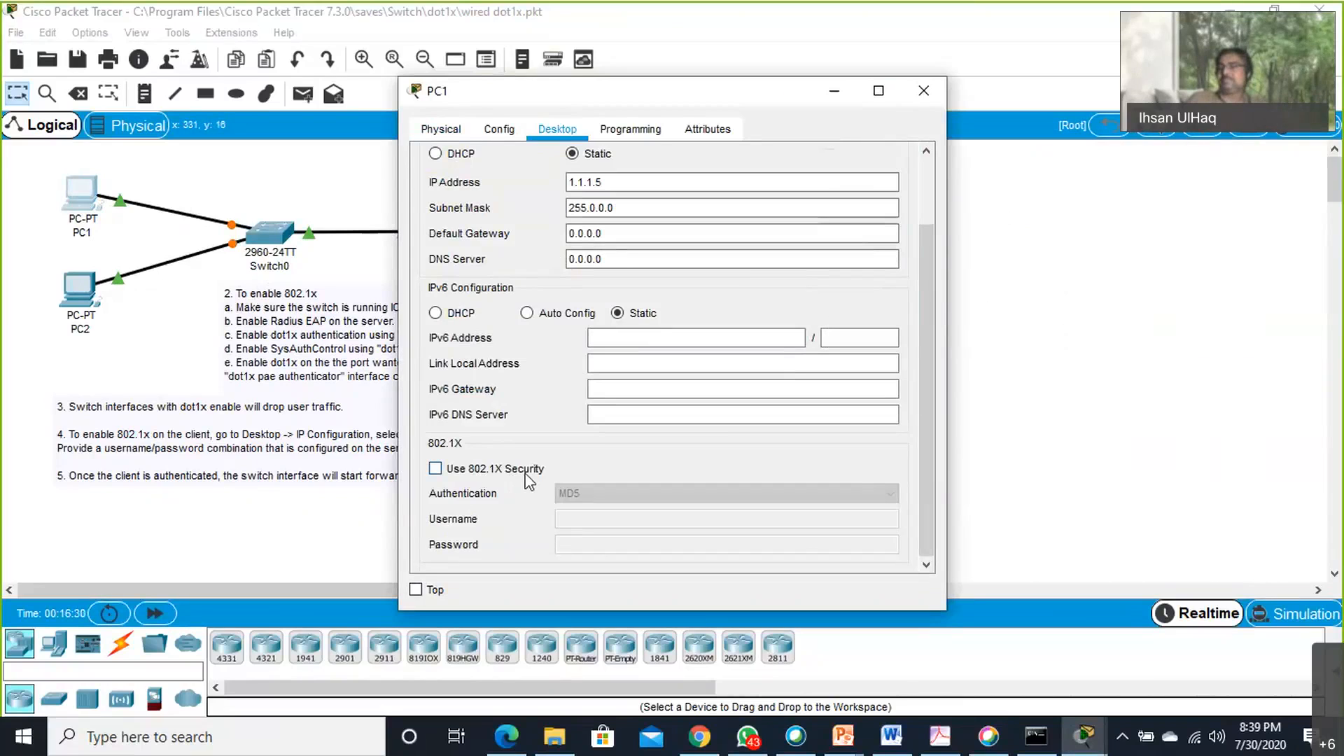
pyautogui.click(437, 471)
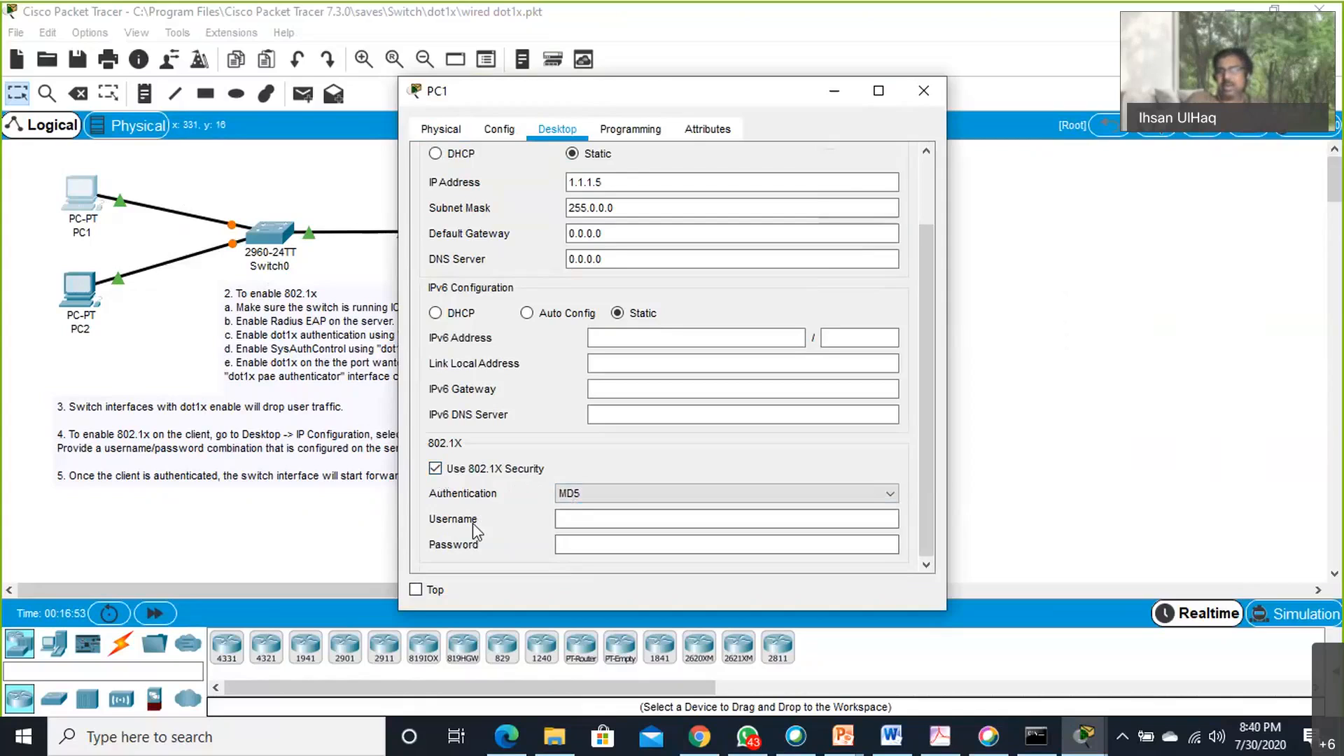
# Enter "class" as PC1's 802.1X username, fill in the account password, and close the PC1 window.
pyautogui.click(581, 519)
pyautogui.write('class')
pyautogui.press('Tab')
pyautogui.write('class')
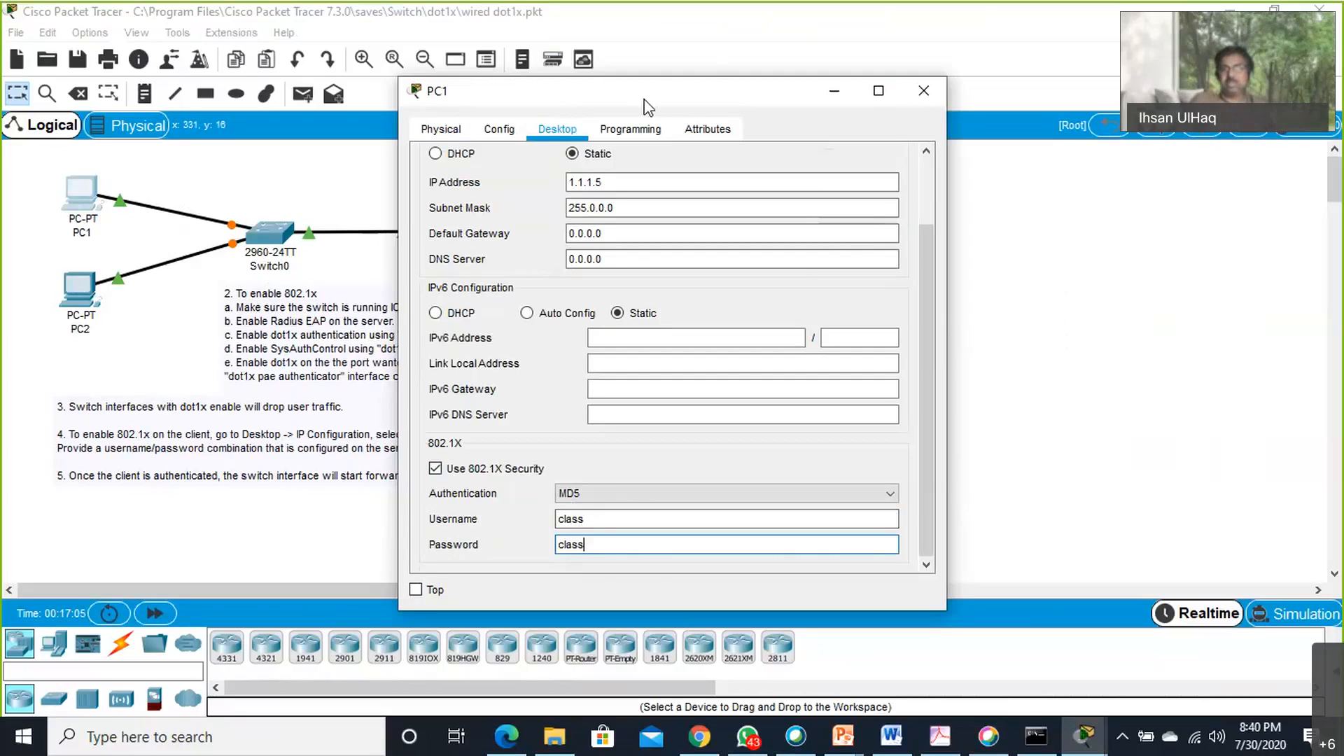
pyautogui.moveTo(649, 106); pyautogui.dragTo(534, 112)
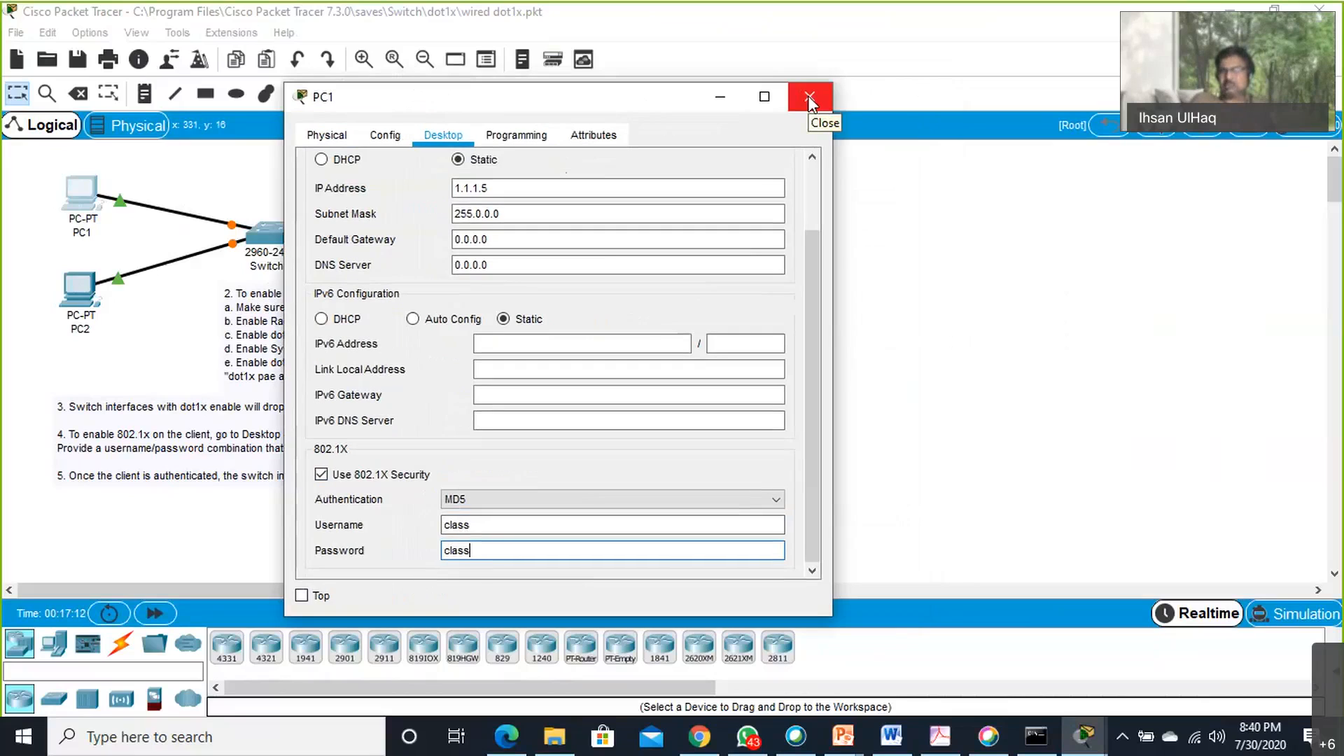
pyautogui.click(810, 101)
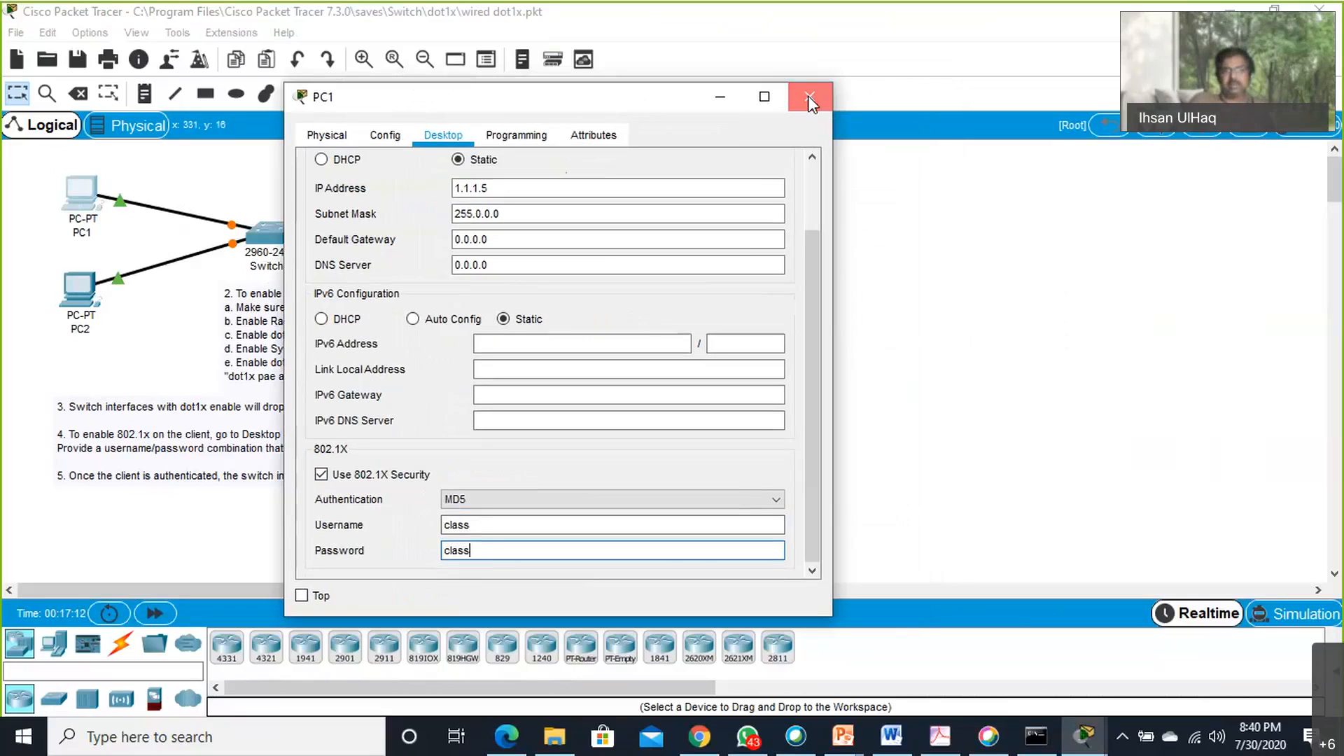
pyautogui.click(810, 102)
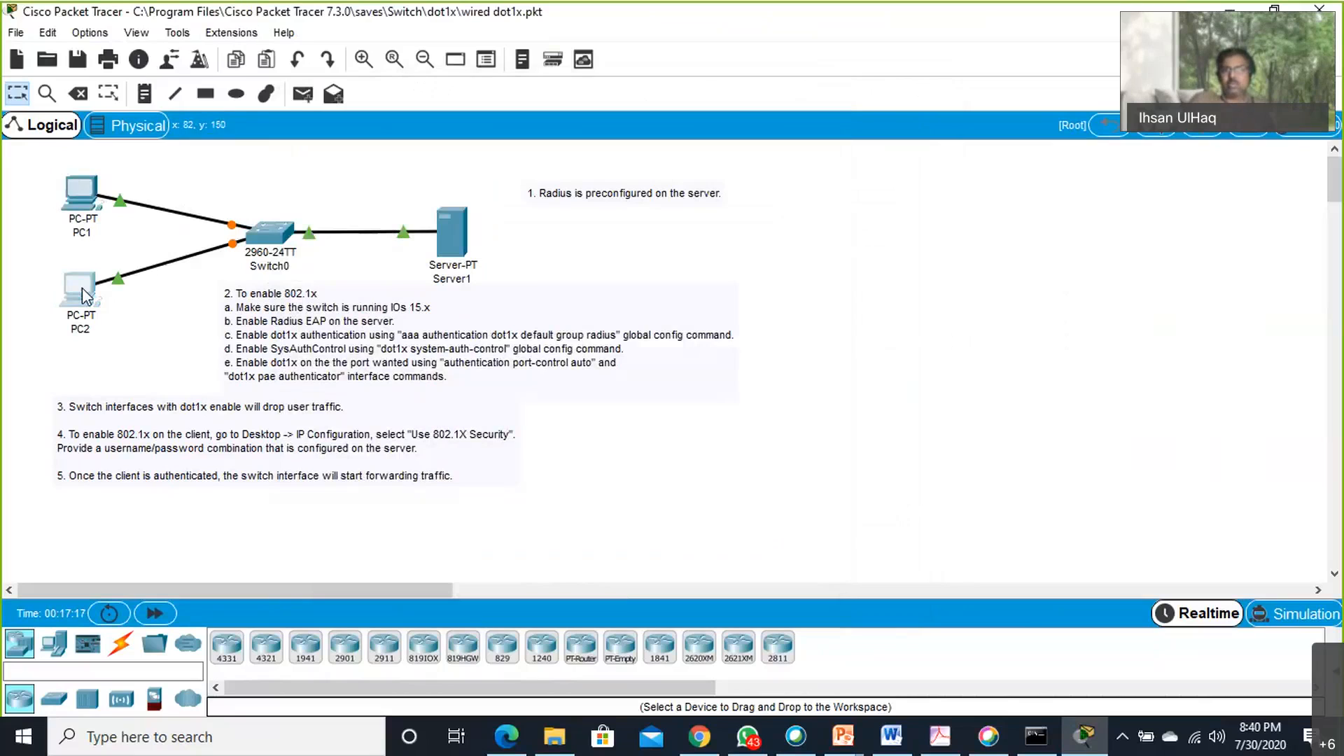
# Enable 802.1X security in the IP configuration of PC2, dismissing the meeting reminder.
pyautogui.click(79, 288)
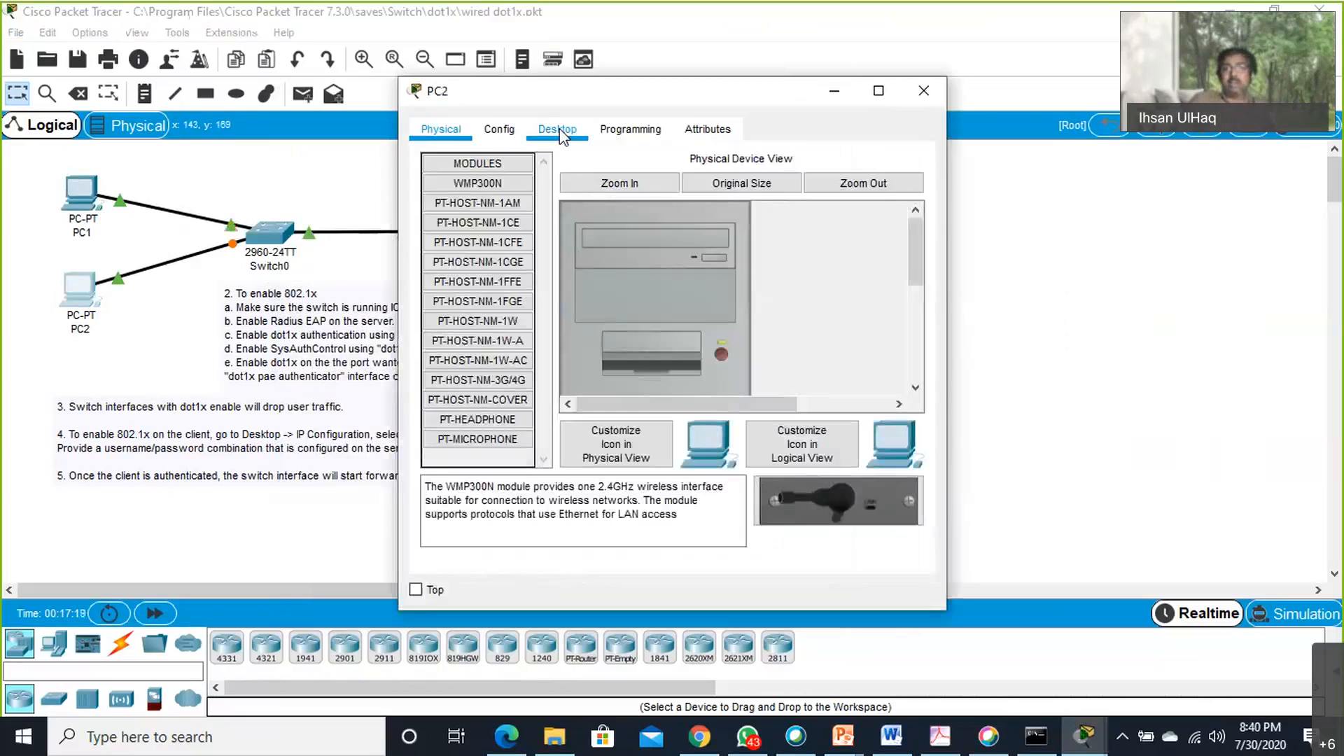
pyautogui.click(560, 132)
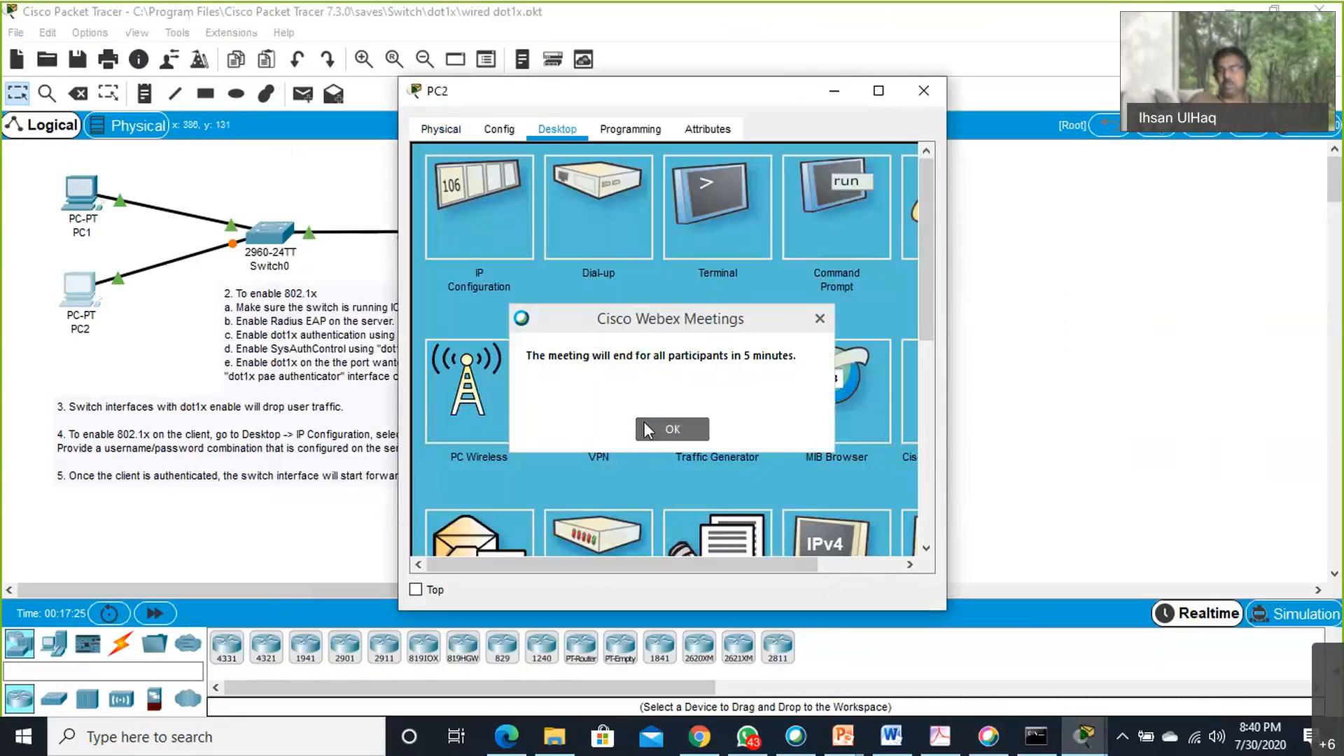
pyautogui.click(645, 421)
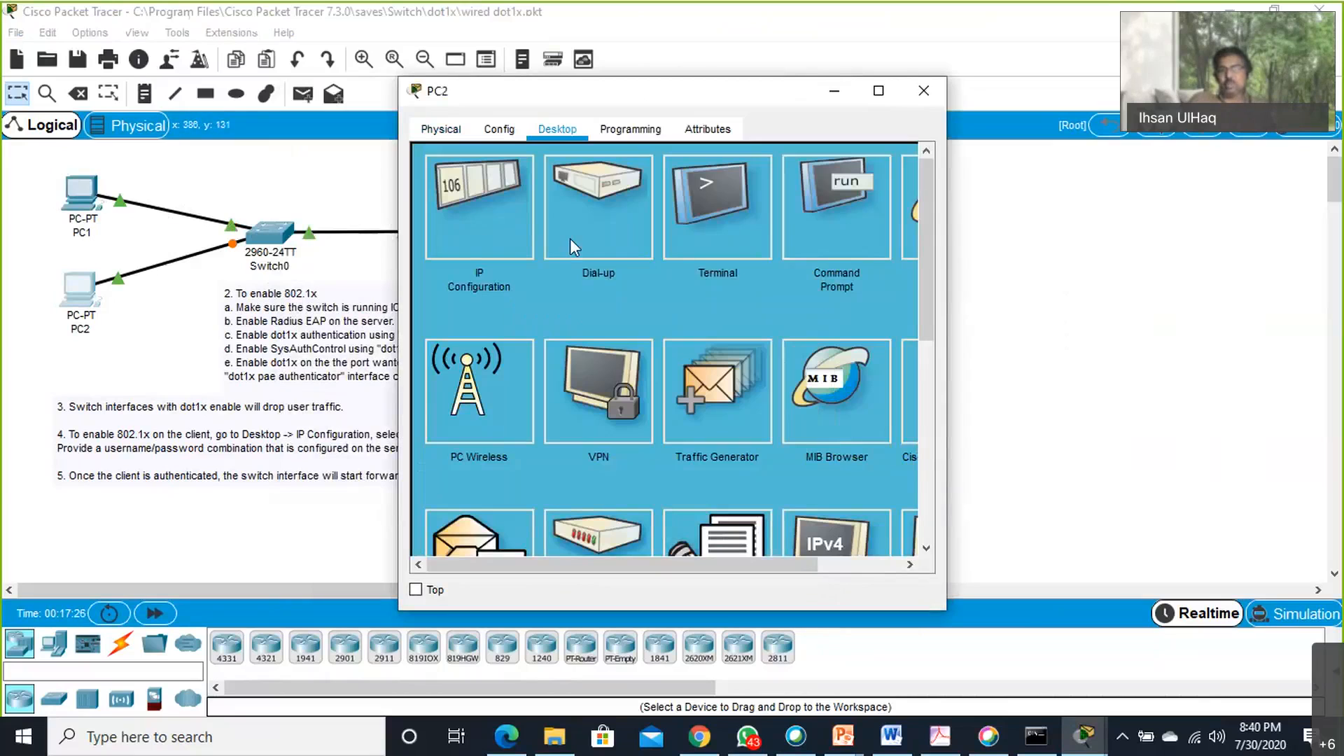
pyautogui.click(469, 198)
pyautogui.scroll(-3, 448, 472)
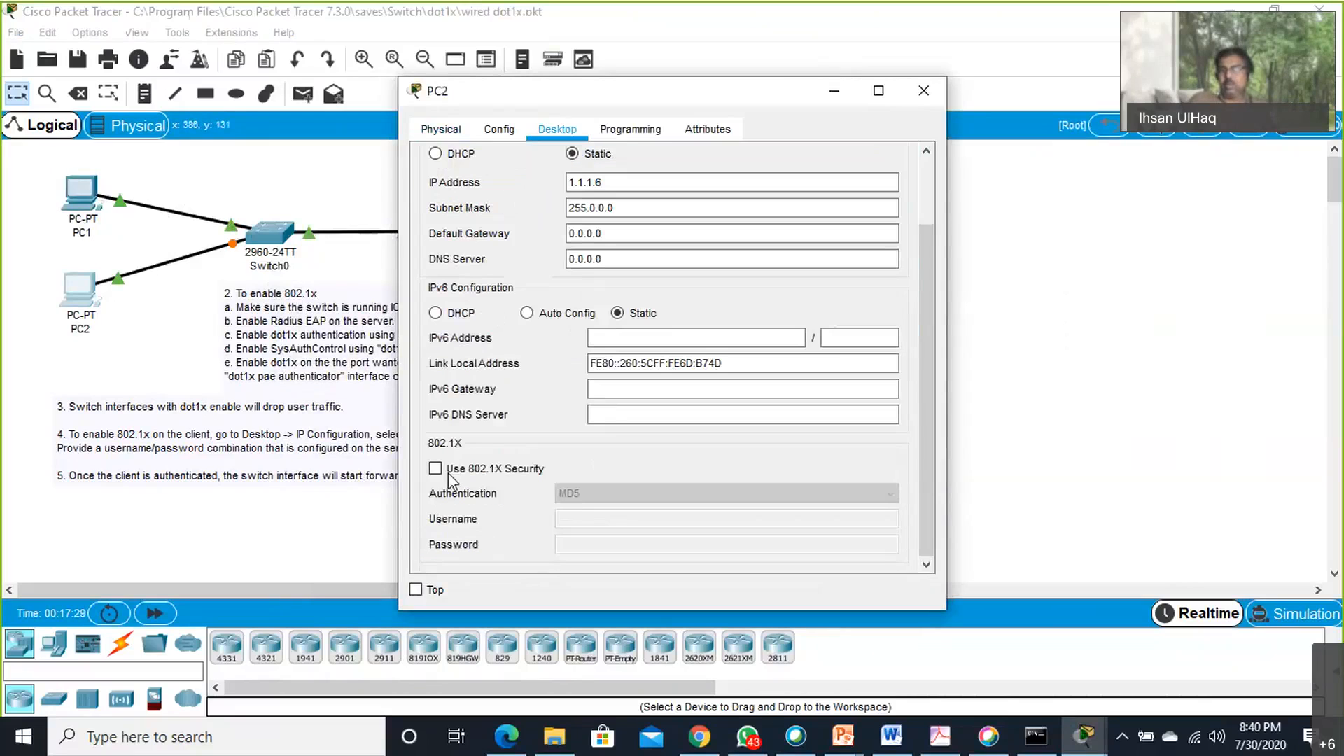
pyautogui.click(436, 470)
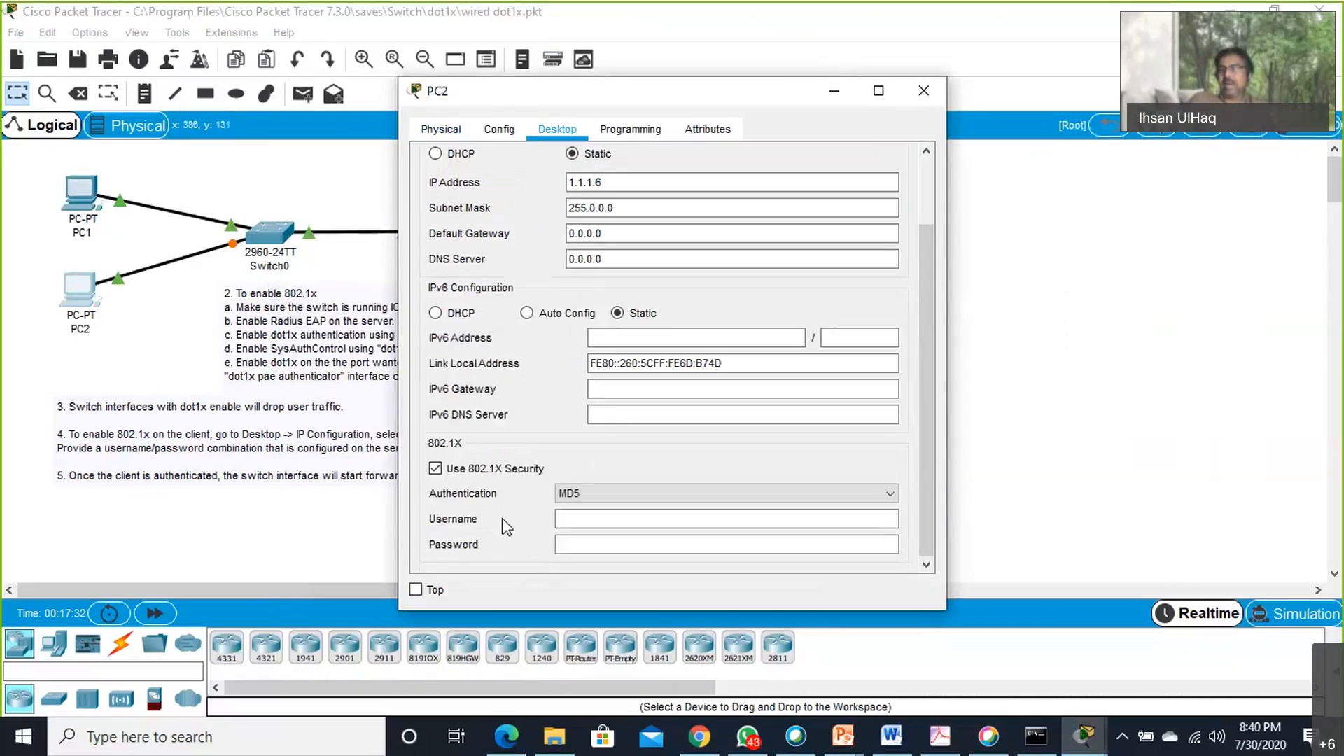
# Enter "class" as PC2's 802.1X username, fill in the account password, and close the PC2 window.
pyautogui.click(572, 521)
pyautogui.write('c')
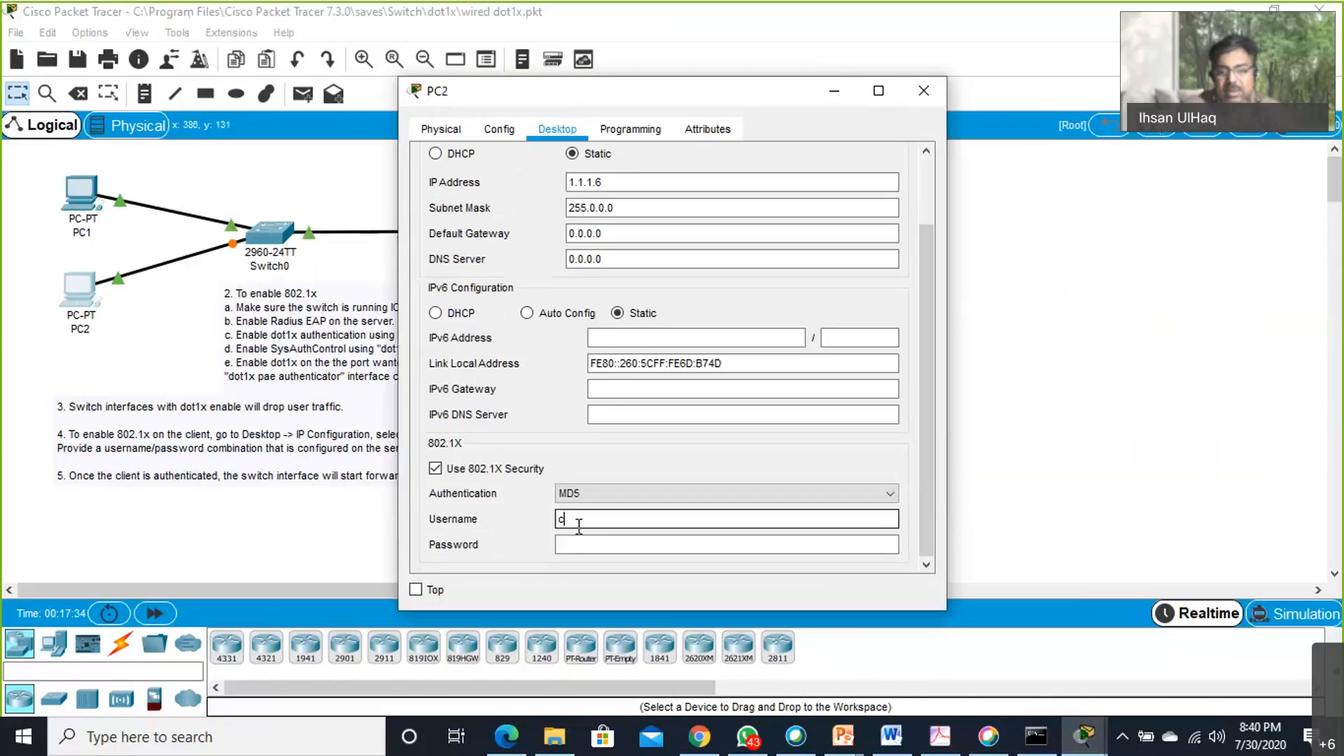
pyautogui.write('lass')
pyautogui.press('Tab')
pyautogui.write('class')
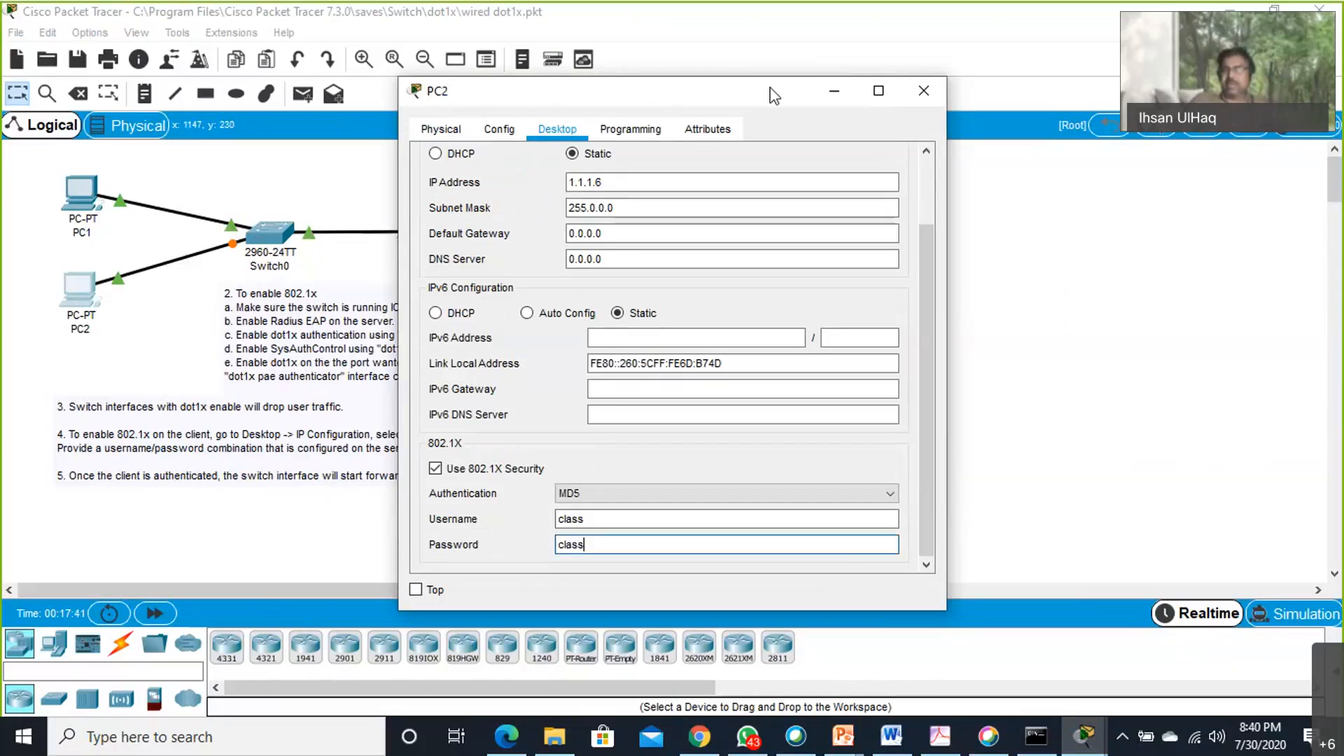
pyautogui.click(925, 91)
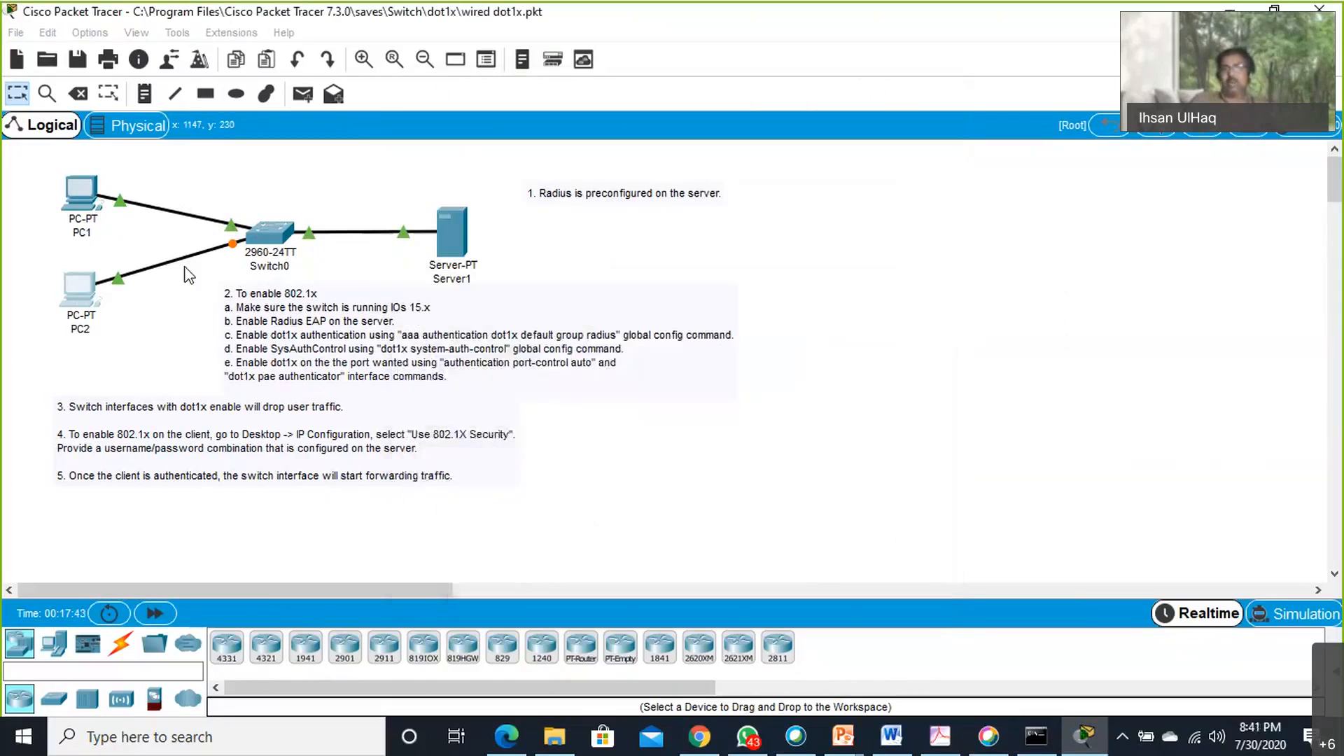